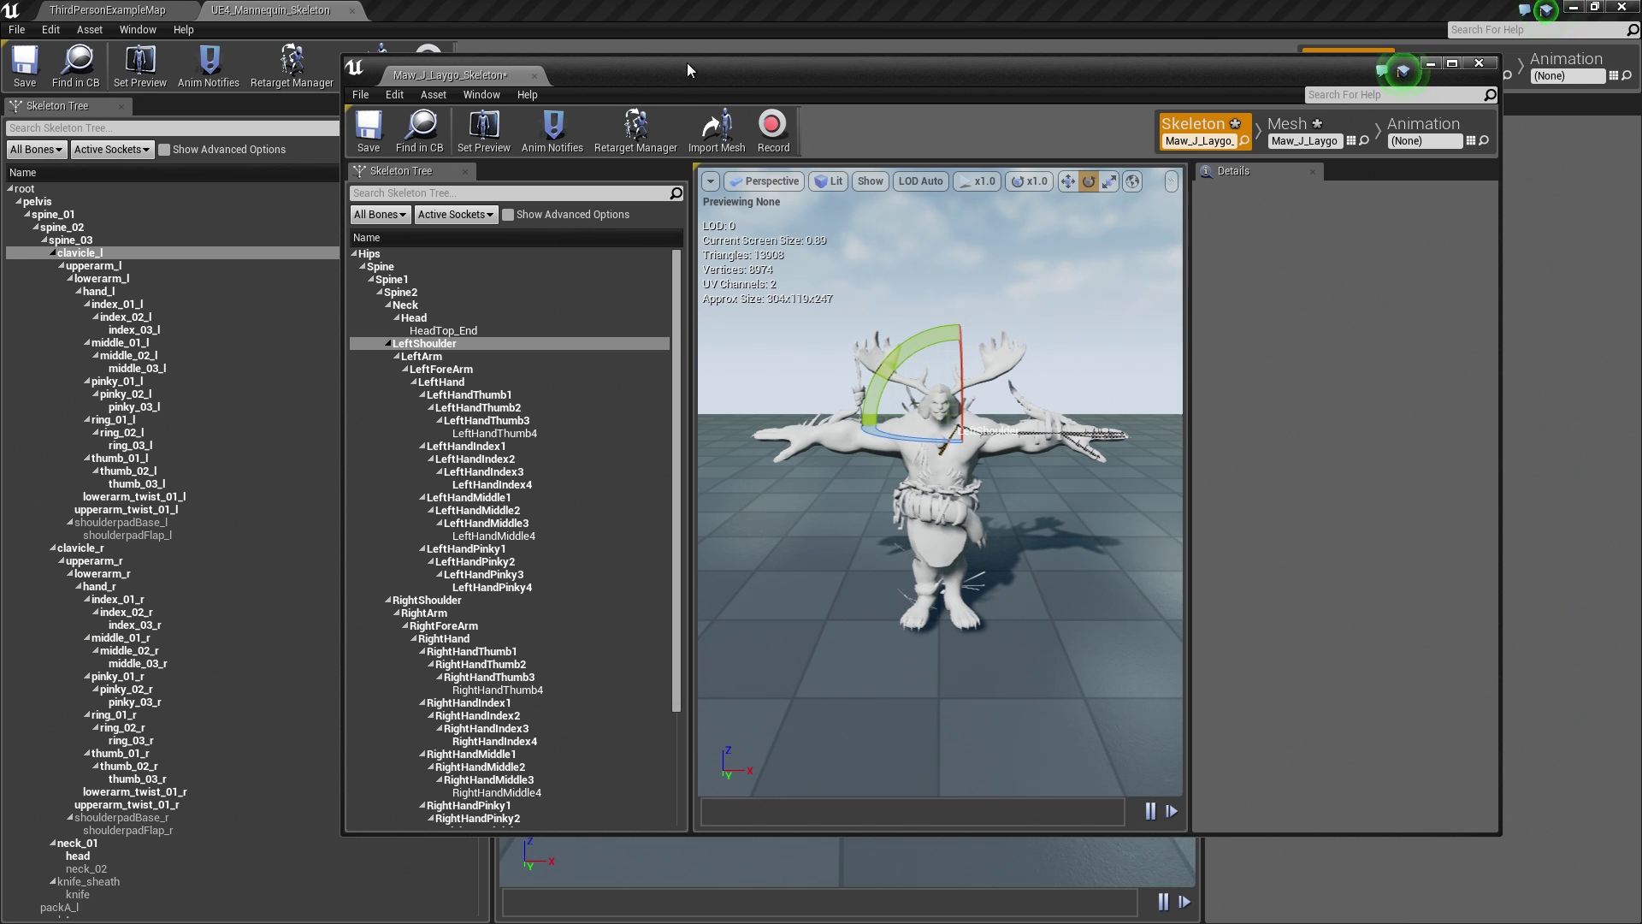
Step: Dock the Maw_J_Laygo_Skeleton editor in the main window and view the characters placed in ThirdPersonExampleMap
left_click_drag(449, 74, 411, 12)
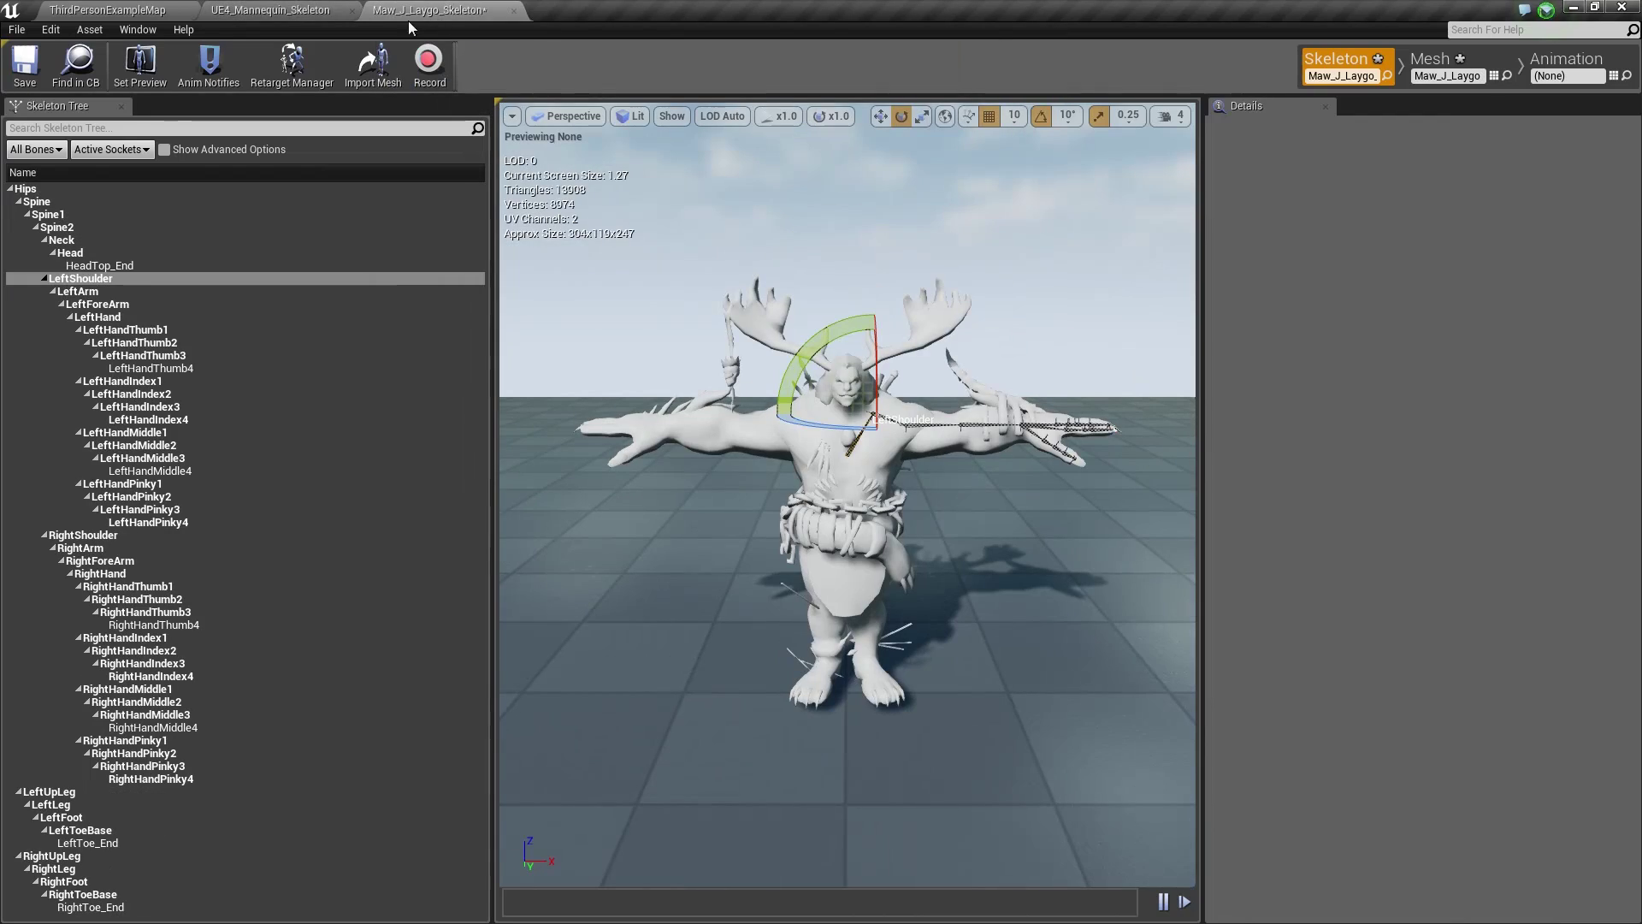
left_click(135, 10)
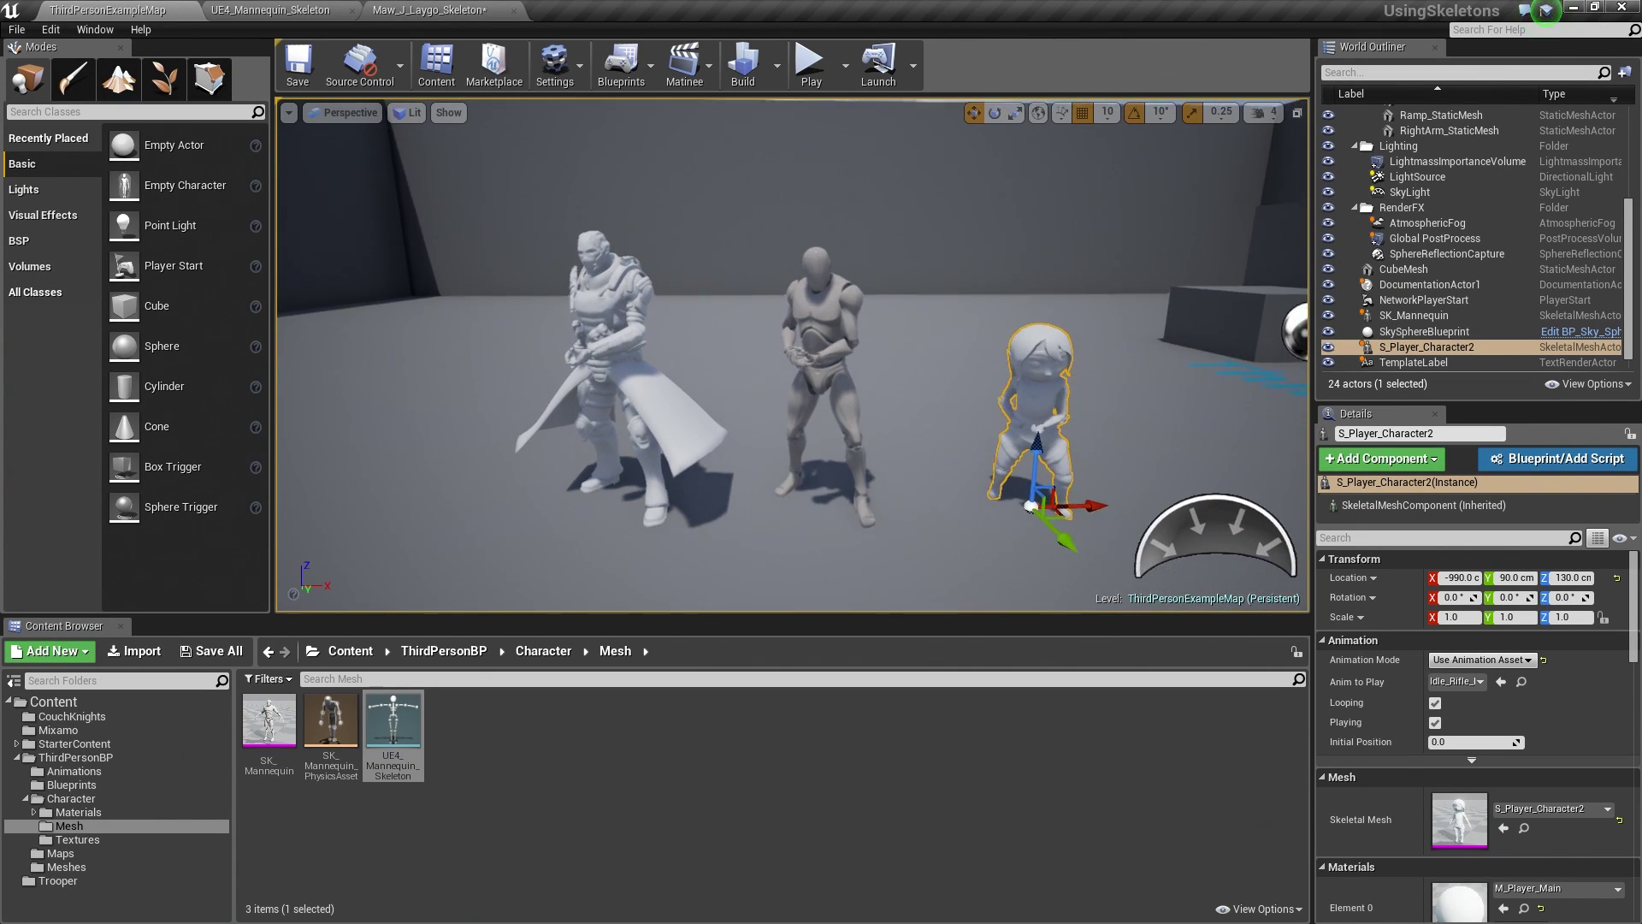
scroll(837, 405, "down", 5)
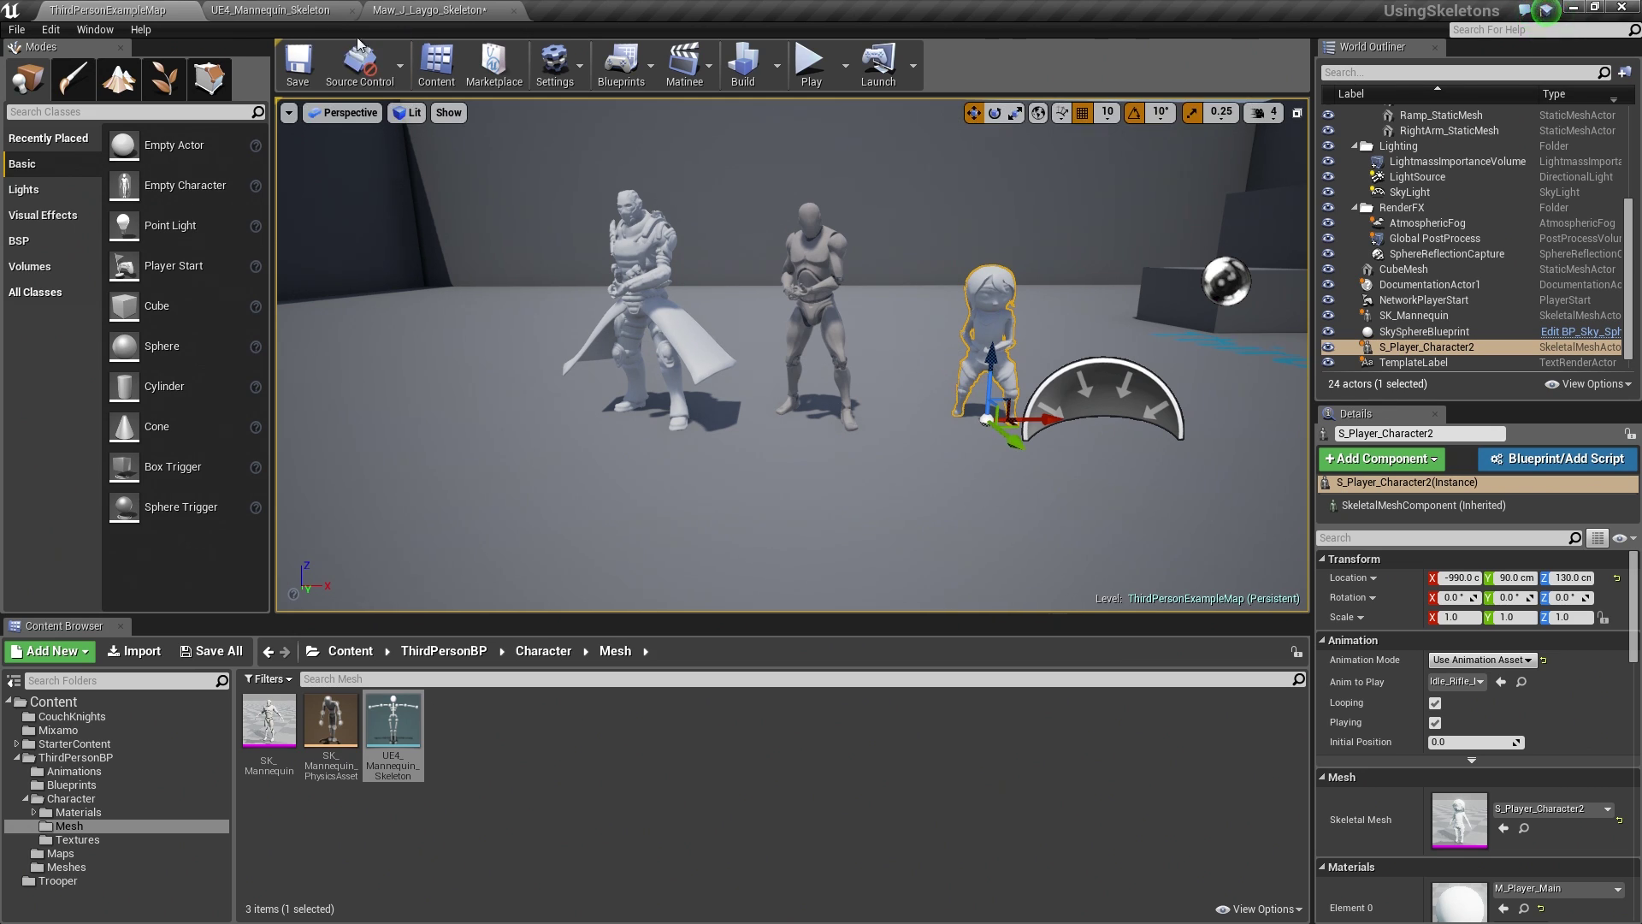
left_click(432, 12)
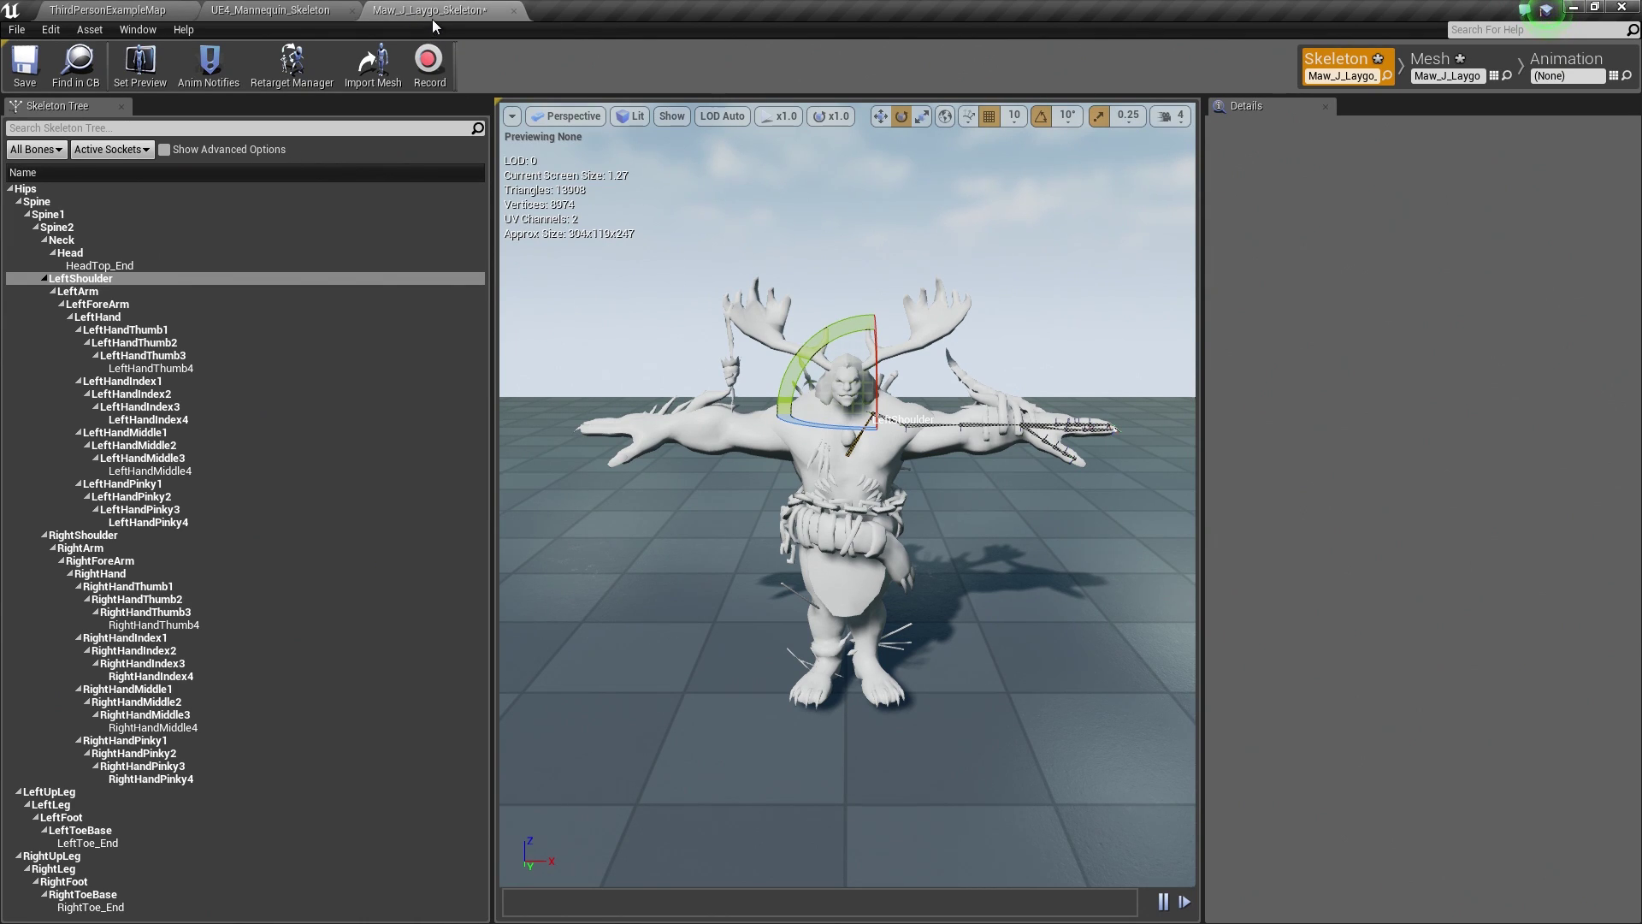
Step: Float the Maw_J_Laygo_Skeleton editor in an enlarged window and compare its bone hierarchy with UE4_Mannequin_Skeleton
left_click_drag(433, 18, 534, 141)
left_click(270, 10)
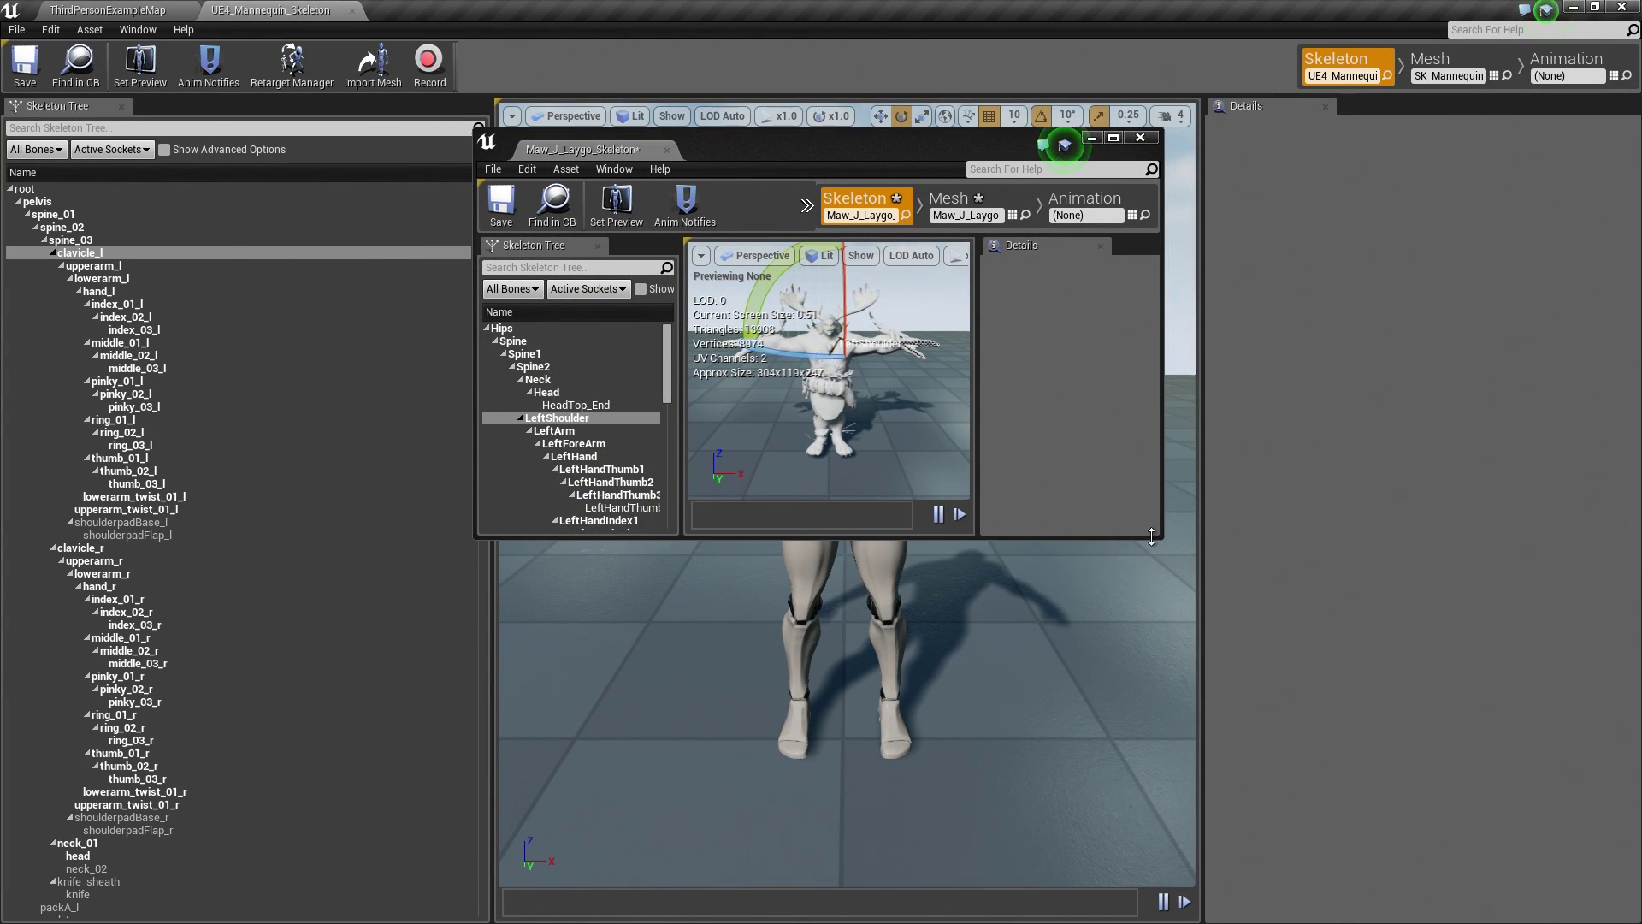
left_click_drag(1152, 537, 1547, 853)
left_click_drag(772, 142, 809, 106)
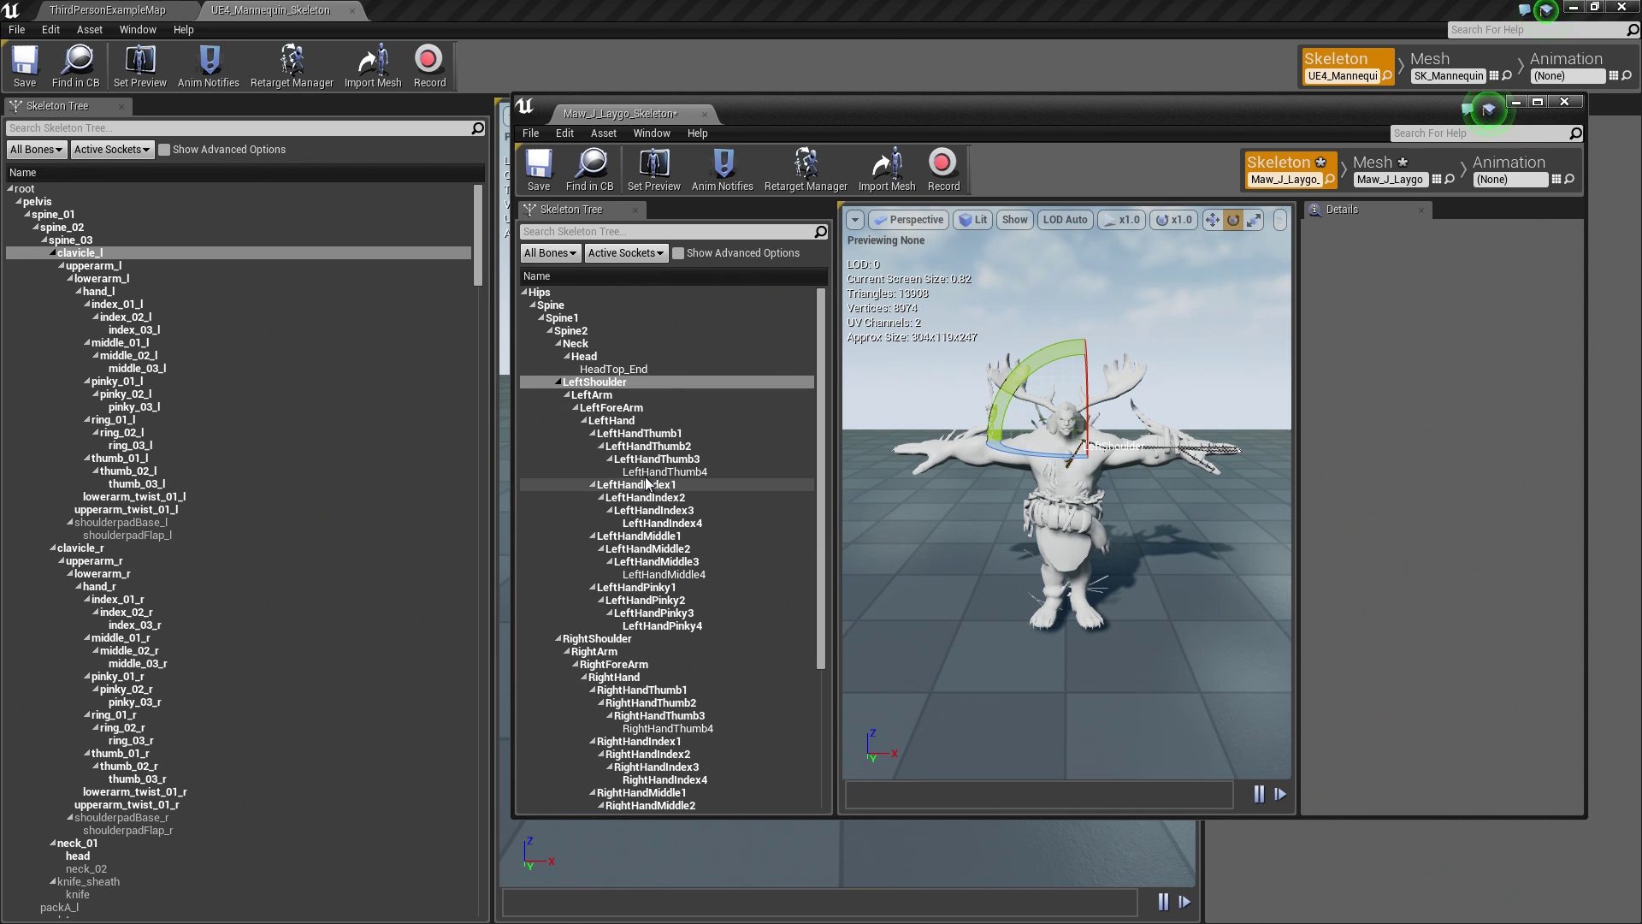
scroll(648, 479, "down", 3)
scroll(676, 589, "up", 3)
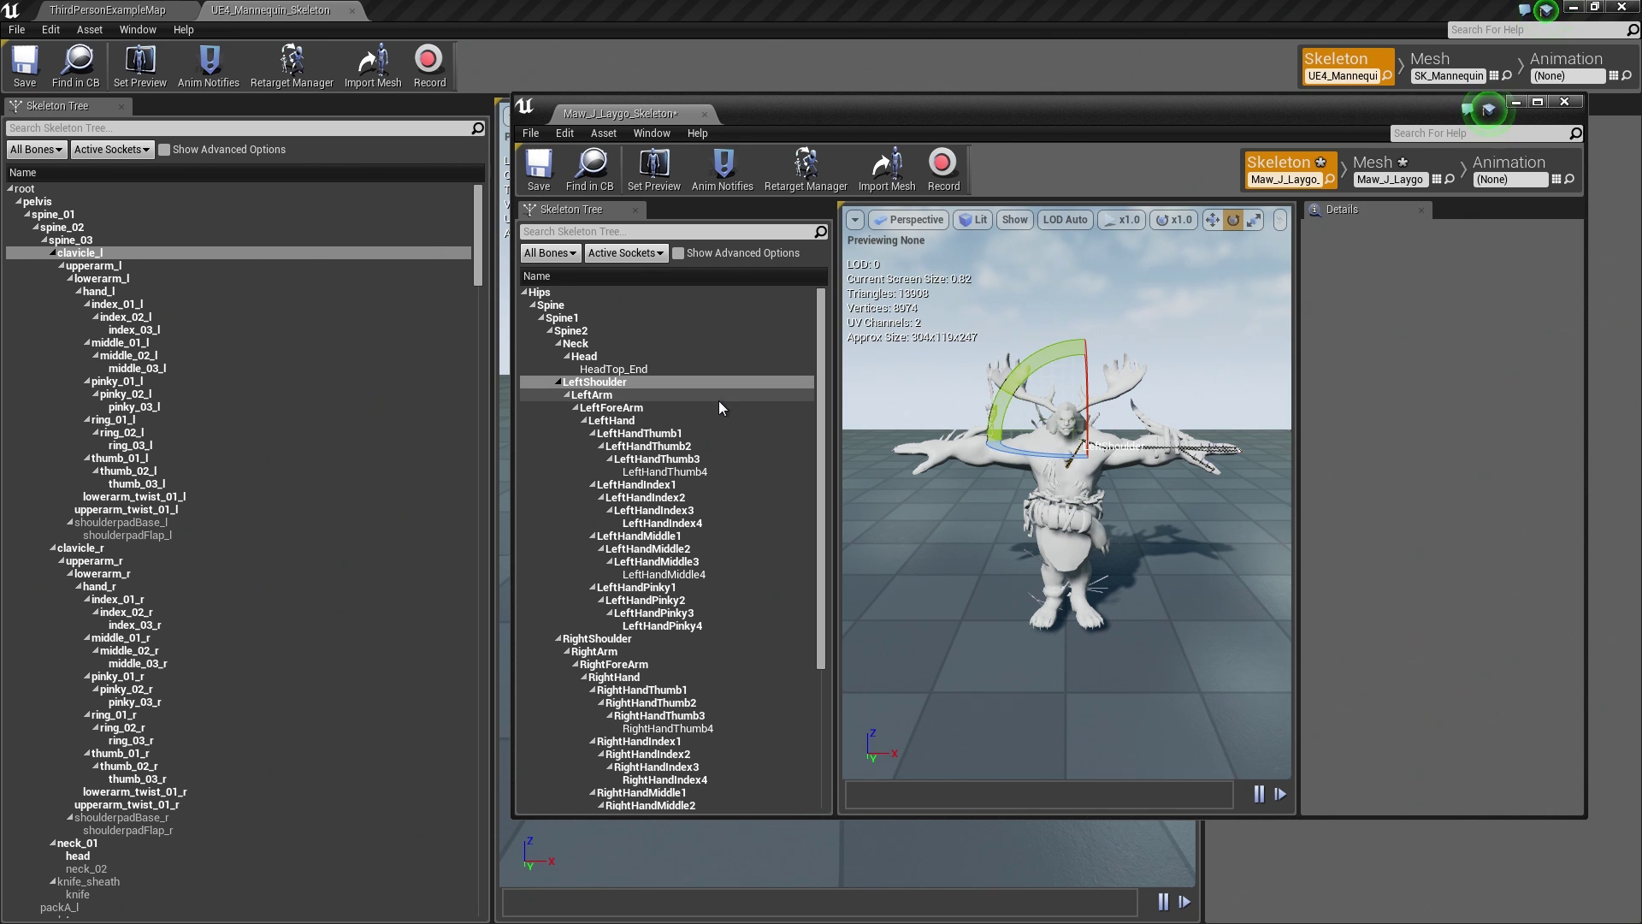
Step: Dock the floating Maw_J_Laygo_Skeleton editor back into the main window, placed after UE4_Mannequin_Skeleton
left_click(107, 9)
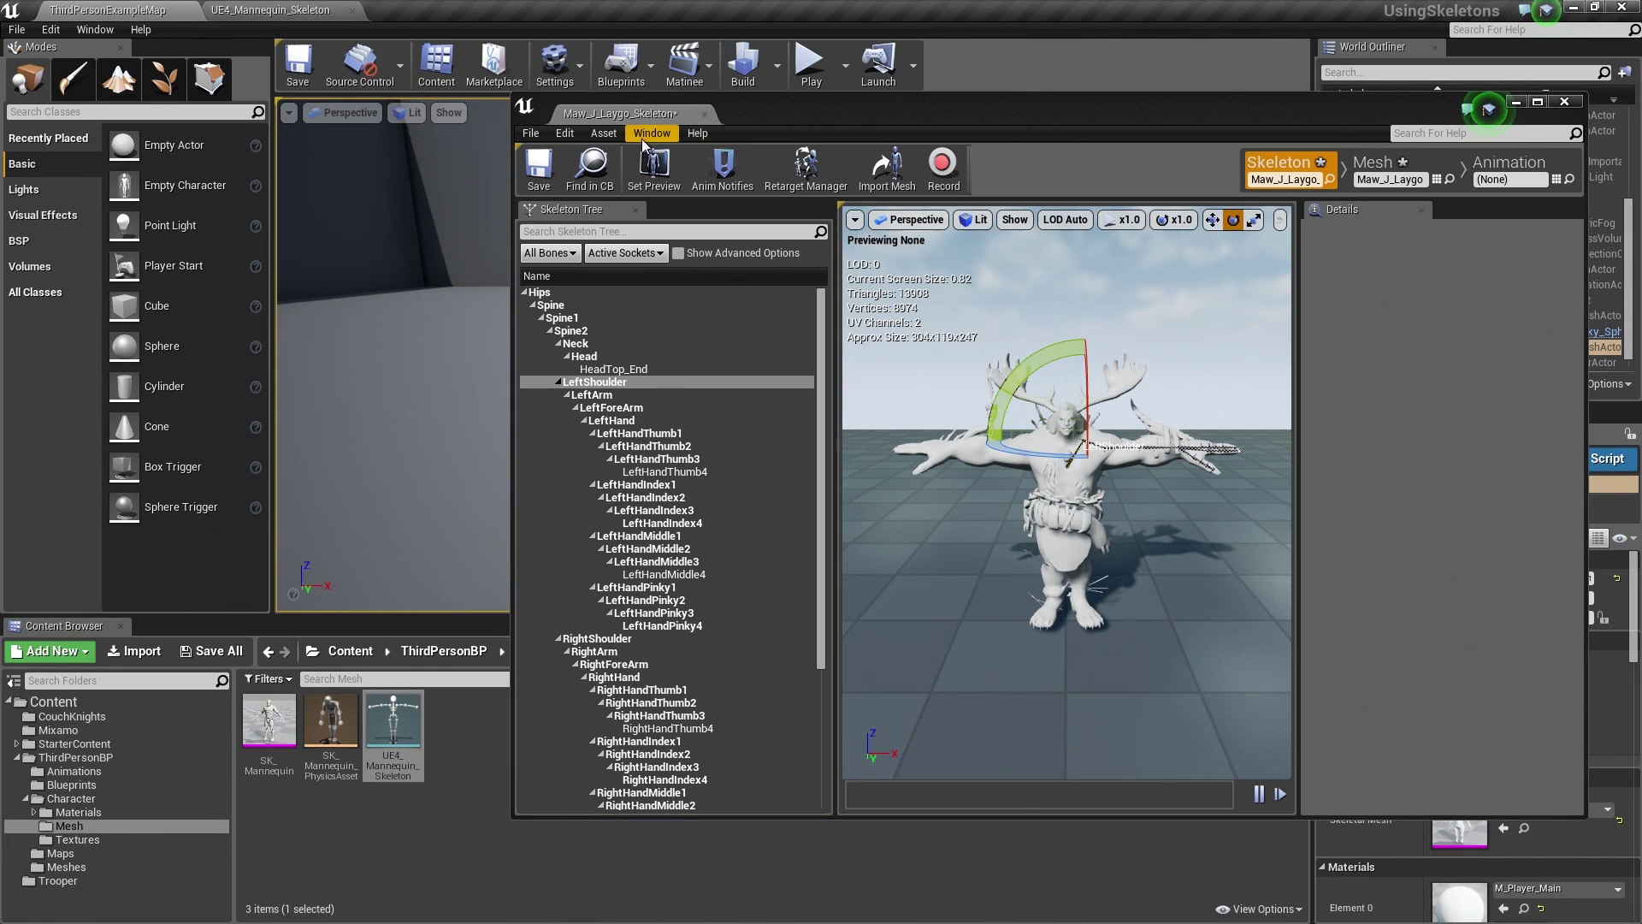
left_click_drag(642, 137, 494, 7)
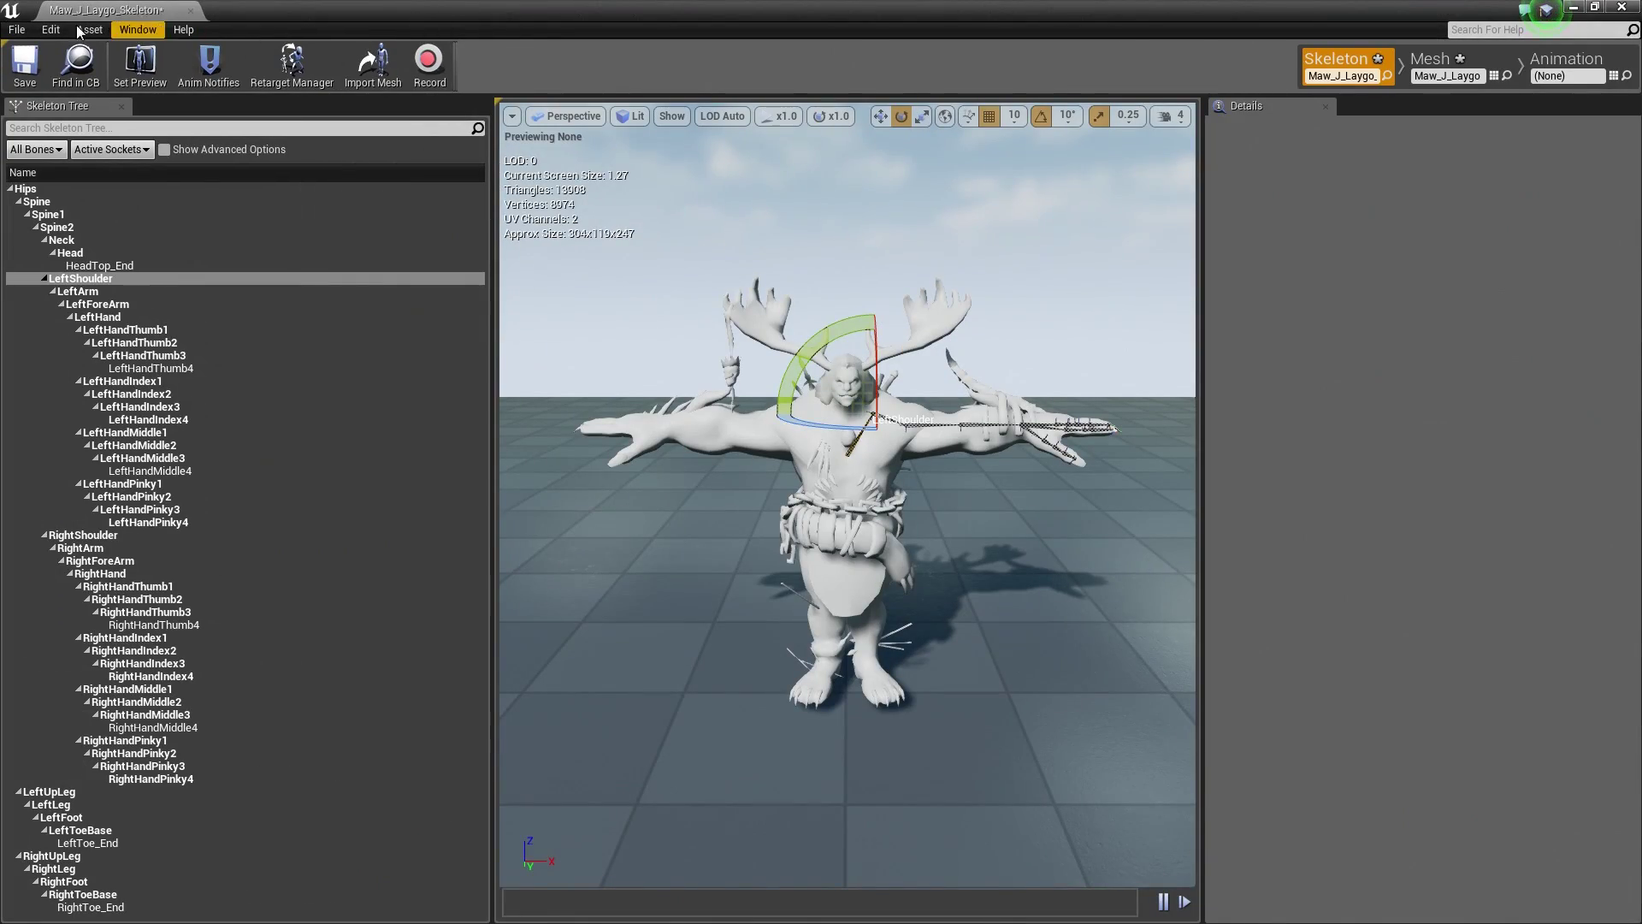
left_click_drag(107, 9, 427, 10)
Step: Compare the characters in ThirdPersonExampleMap with the Maw_J_Laygo mesh and its skeleton
left_click(119, 12)
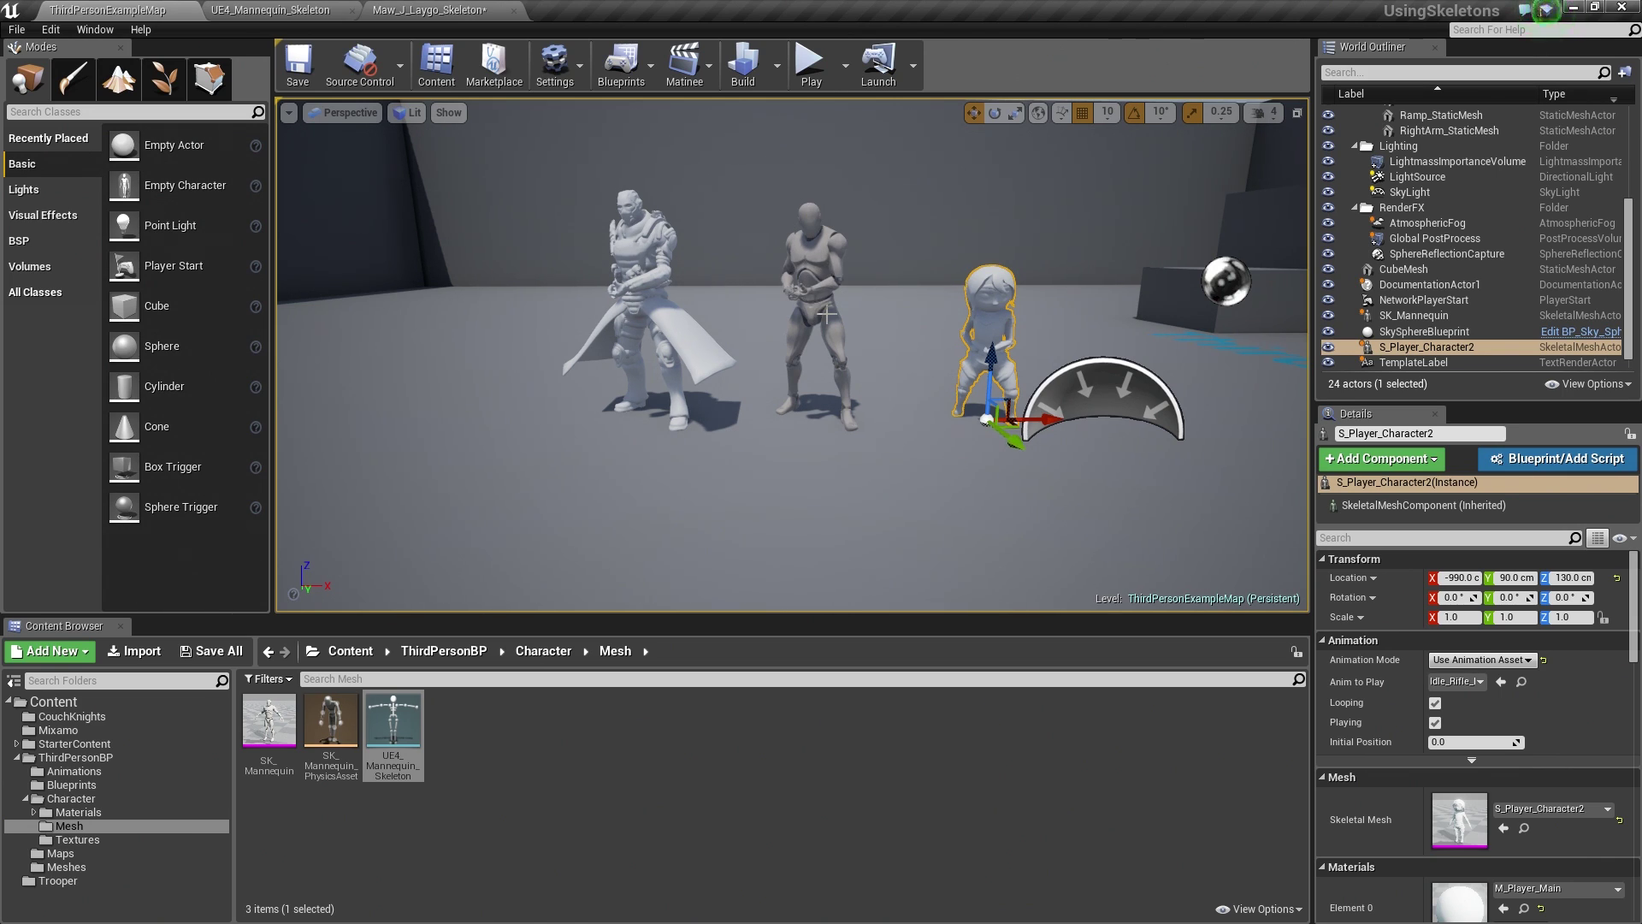
left_click(453, 10)
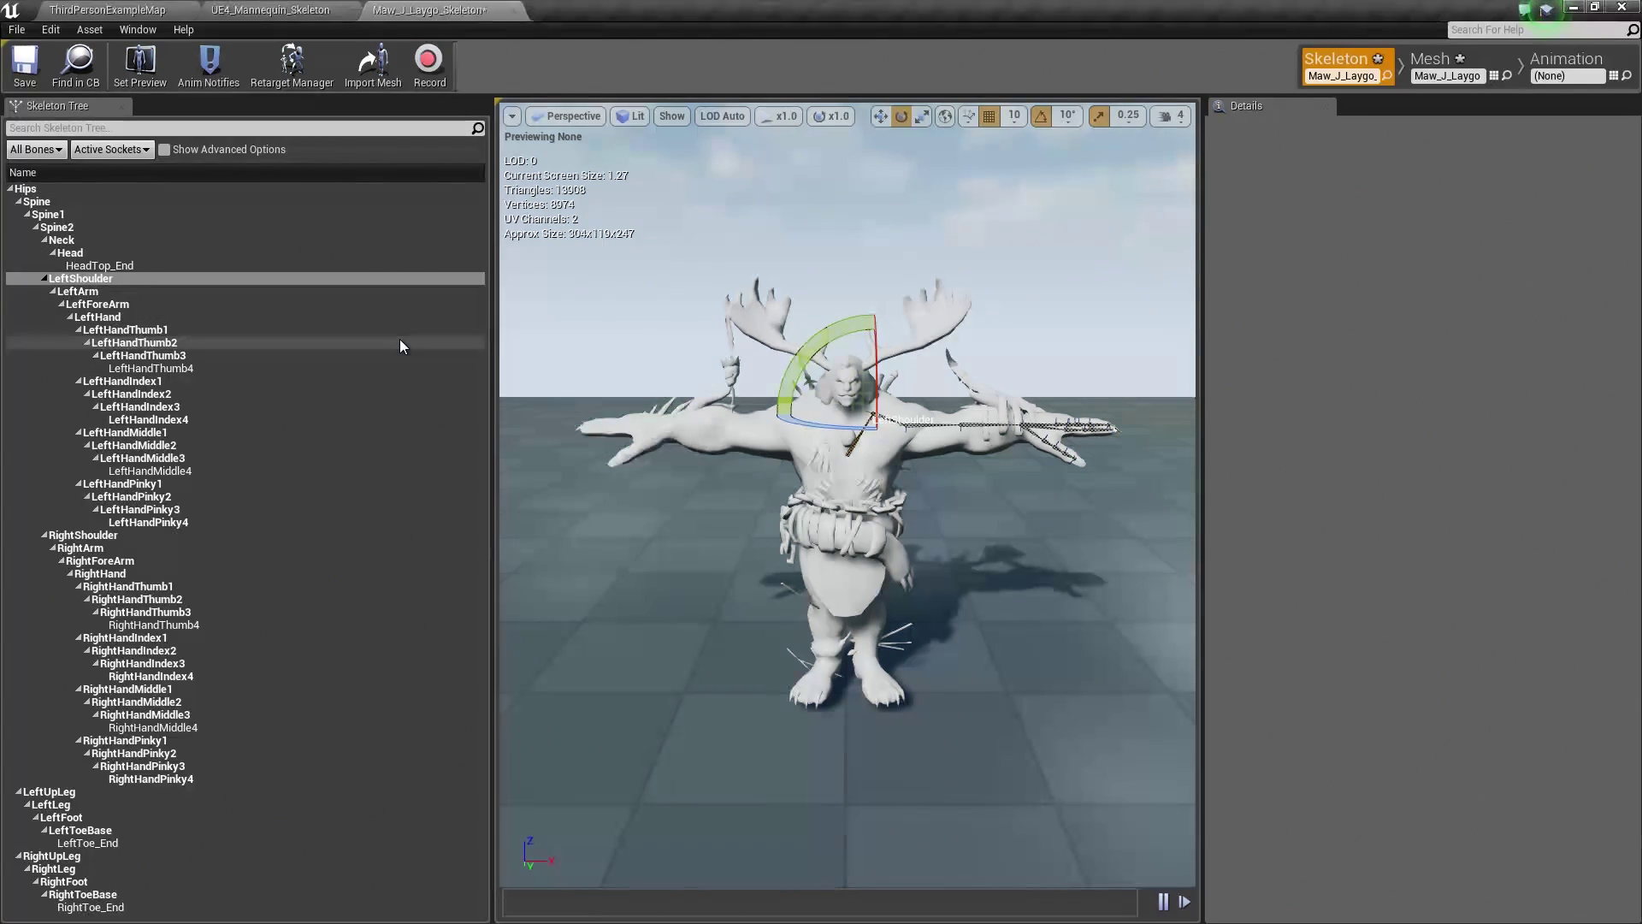
left_click(165, 10)
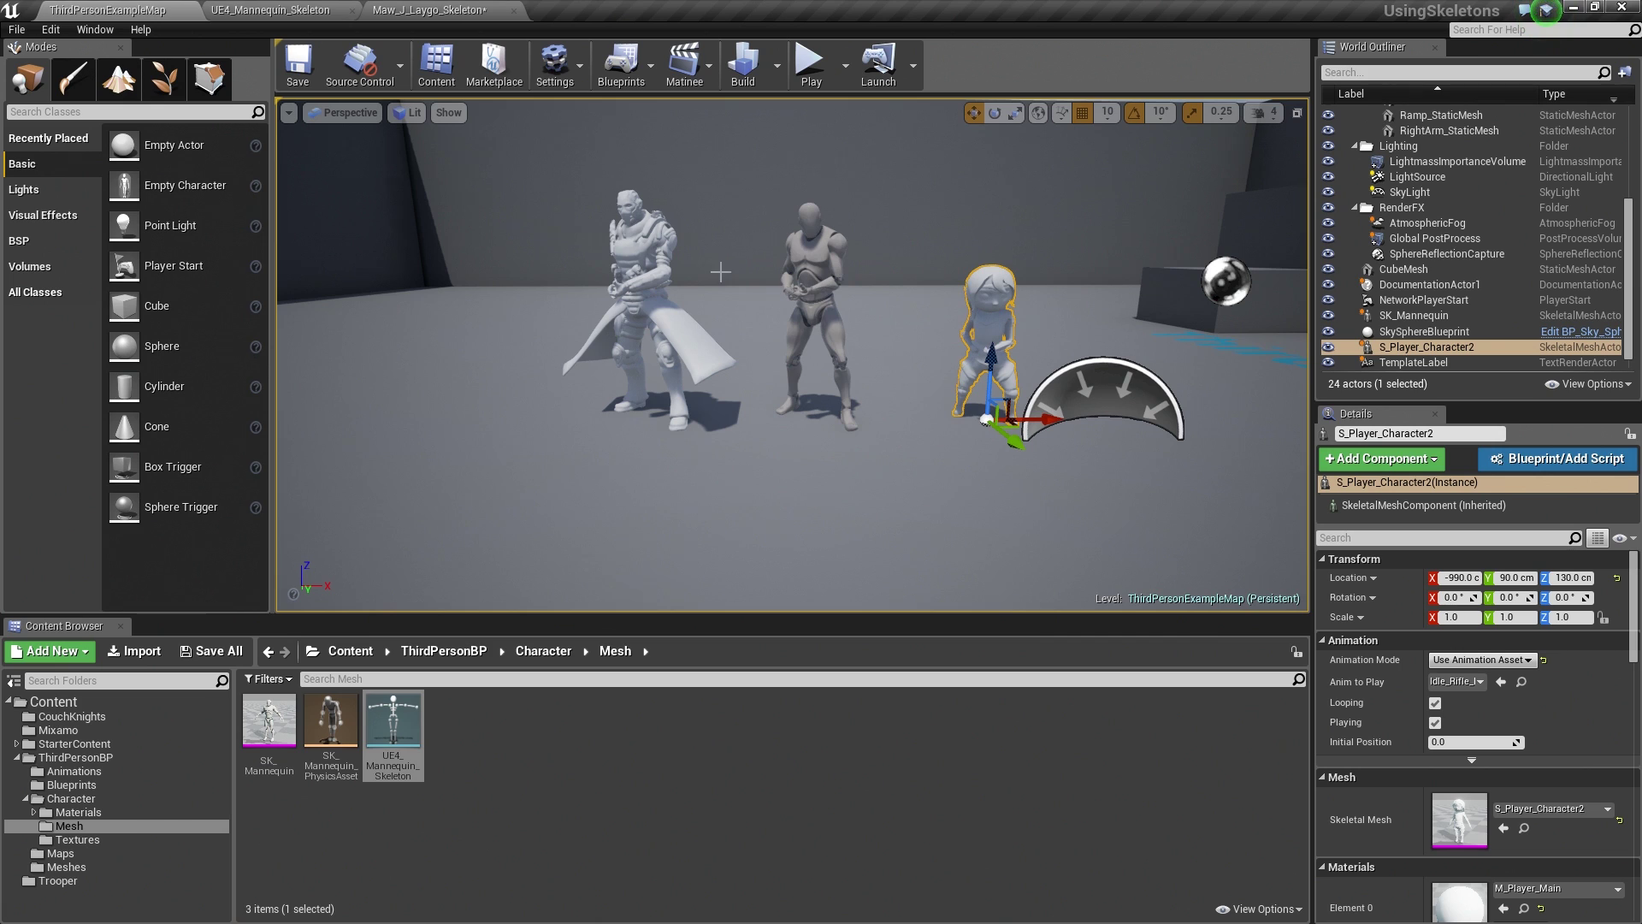
left_click(438, 11)
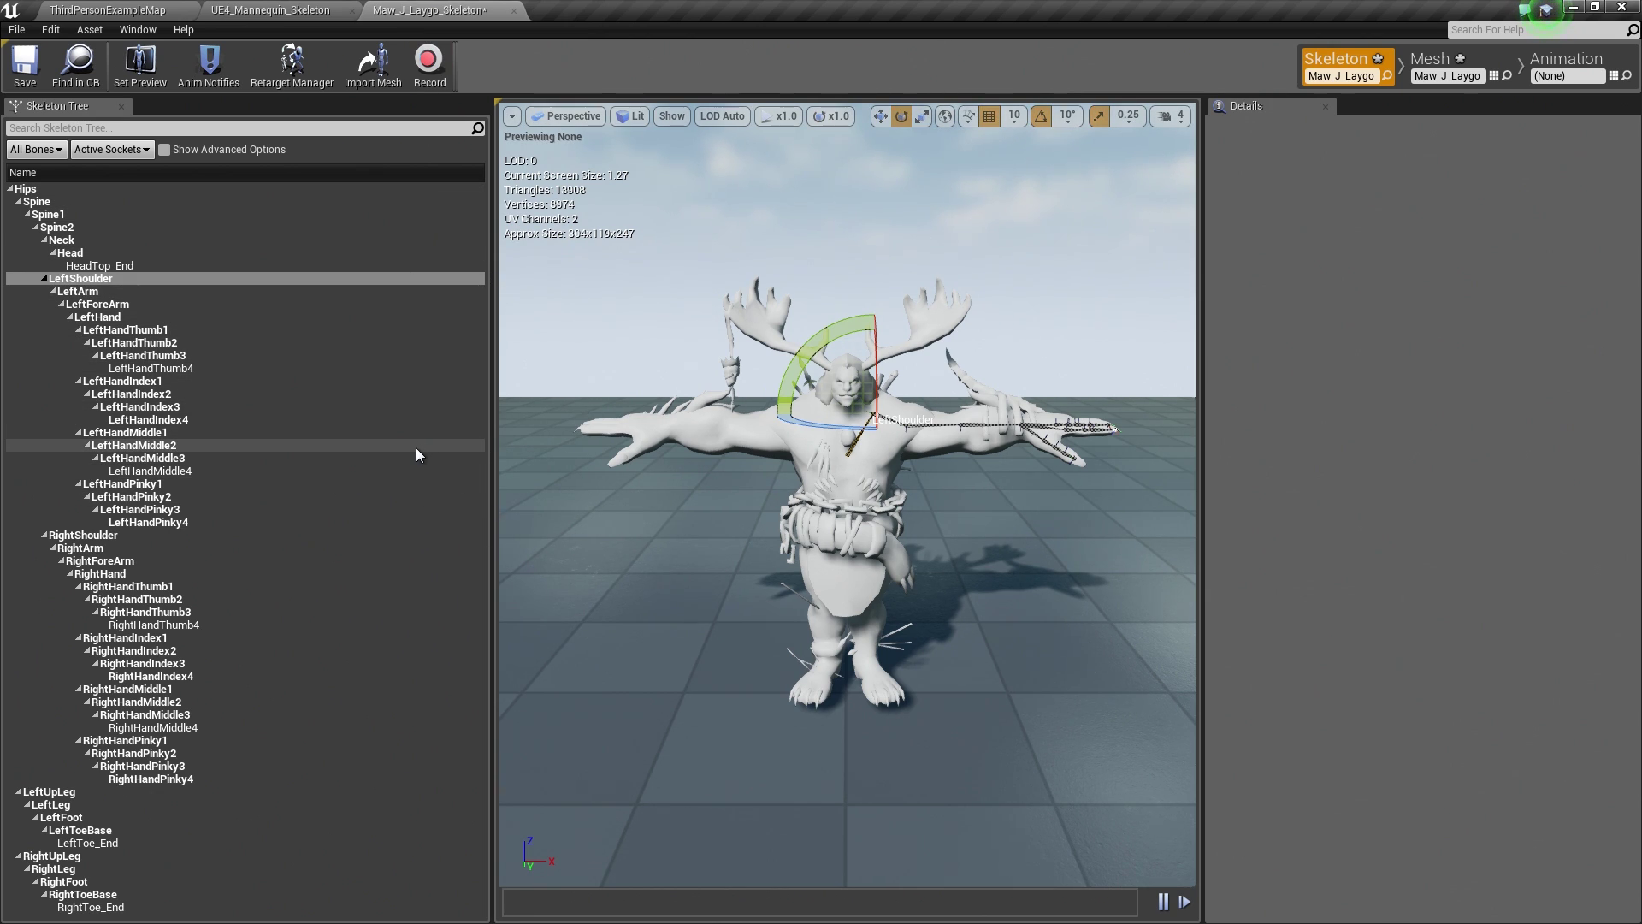
Step: Open the SK_Mannequin mesh asset from the level's Content Browser and switch to its skeleton
left_click(120, 9)
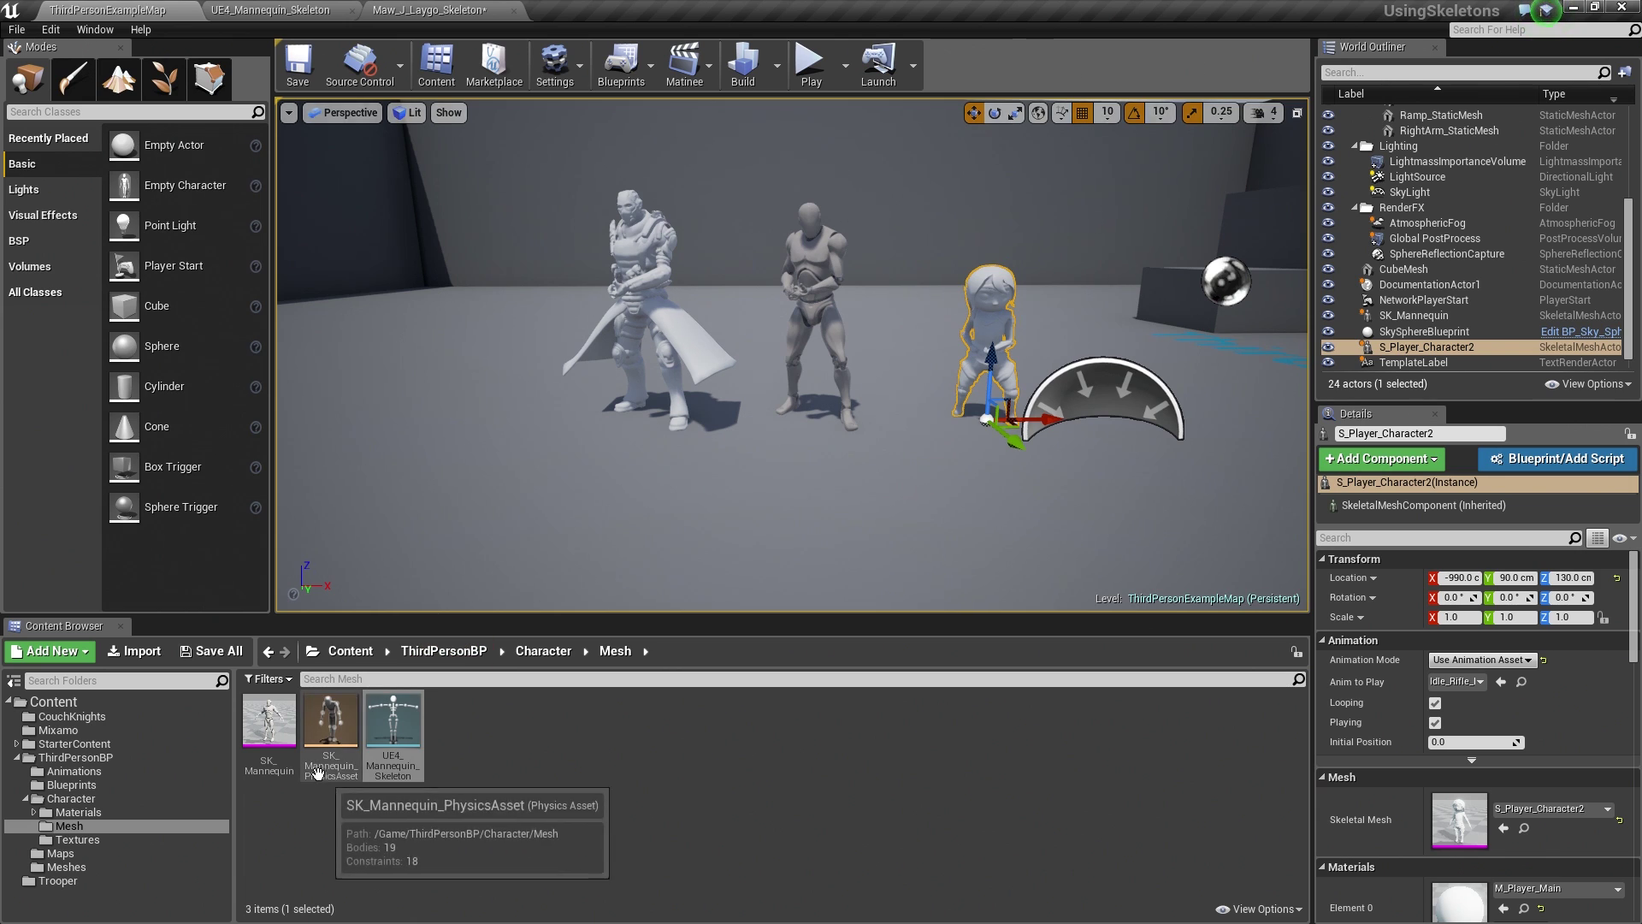
left_click(269, 723)
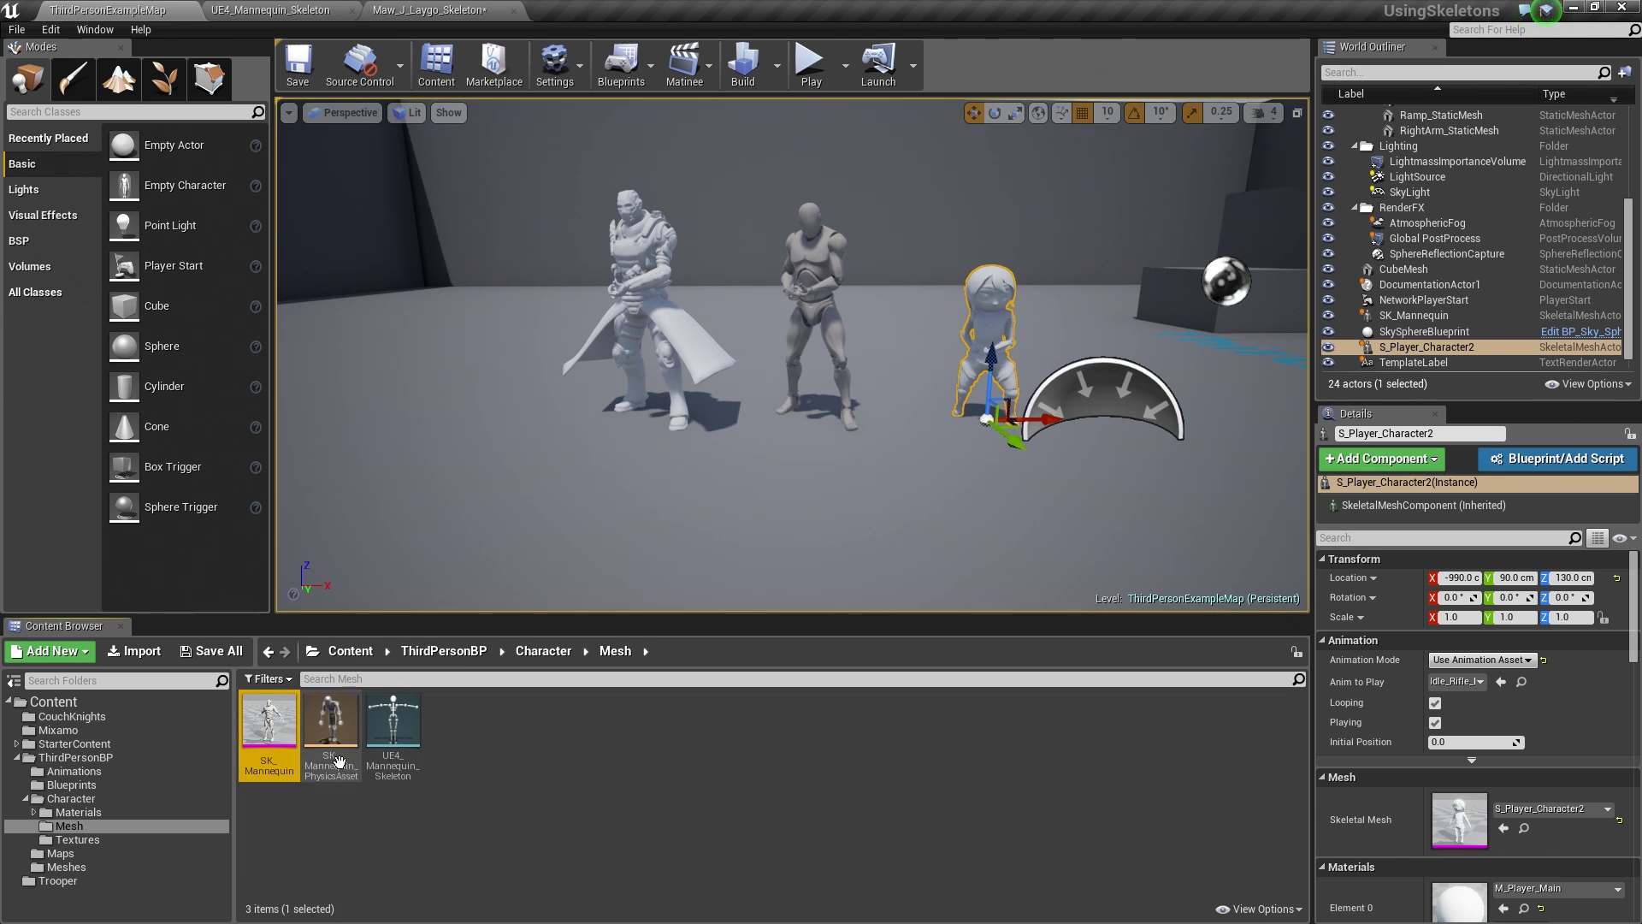
double_click(280, 737)
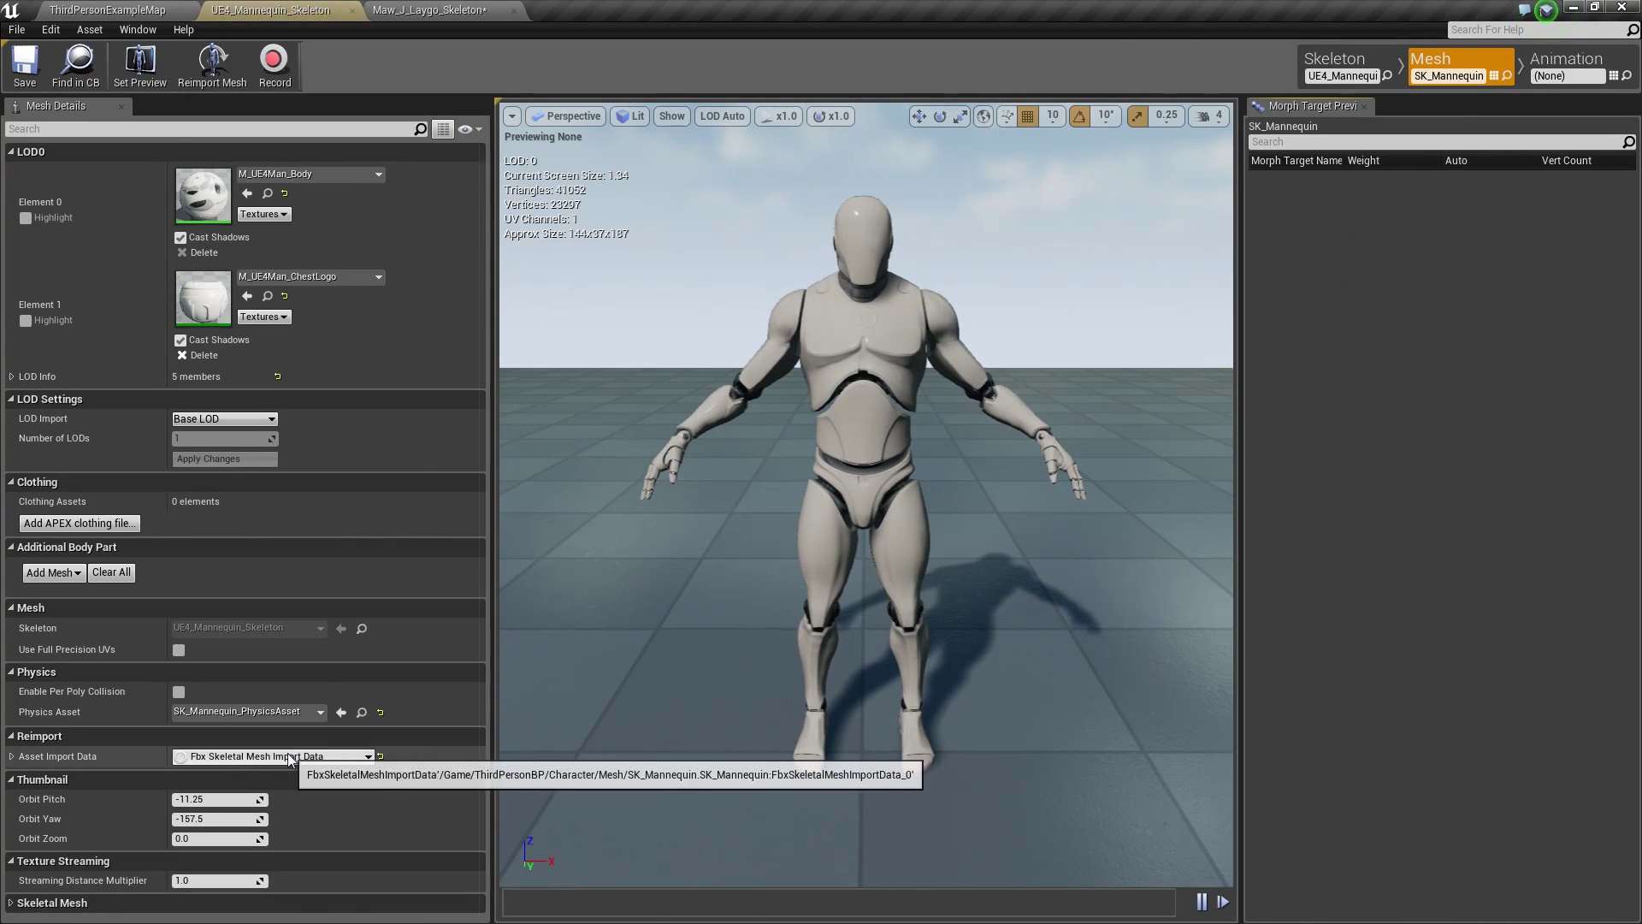
left_click(1315, 68)
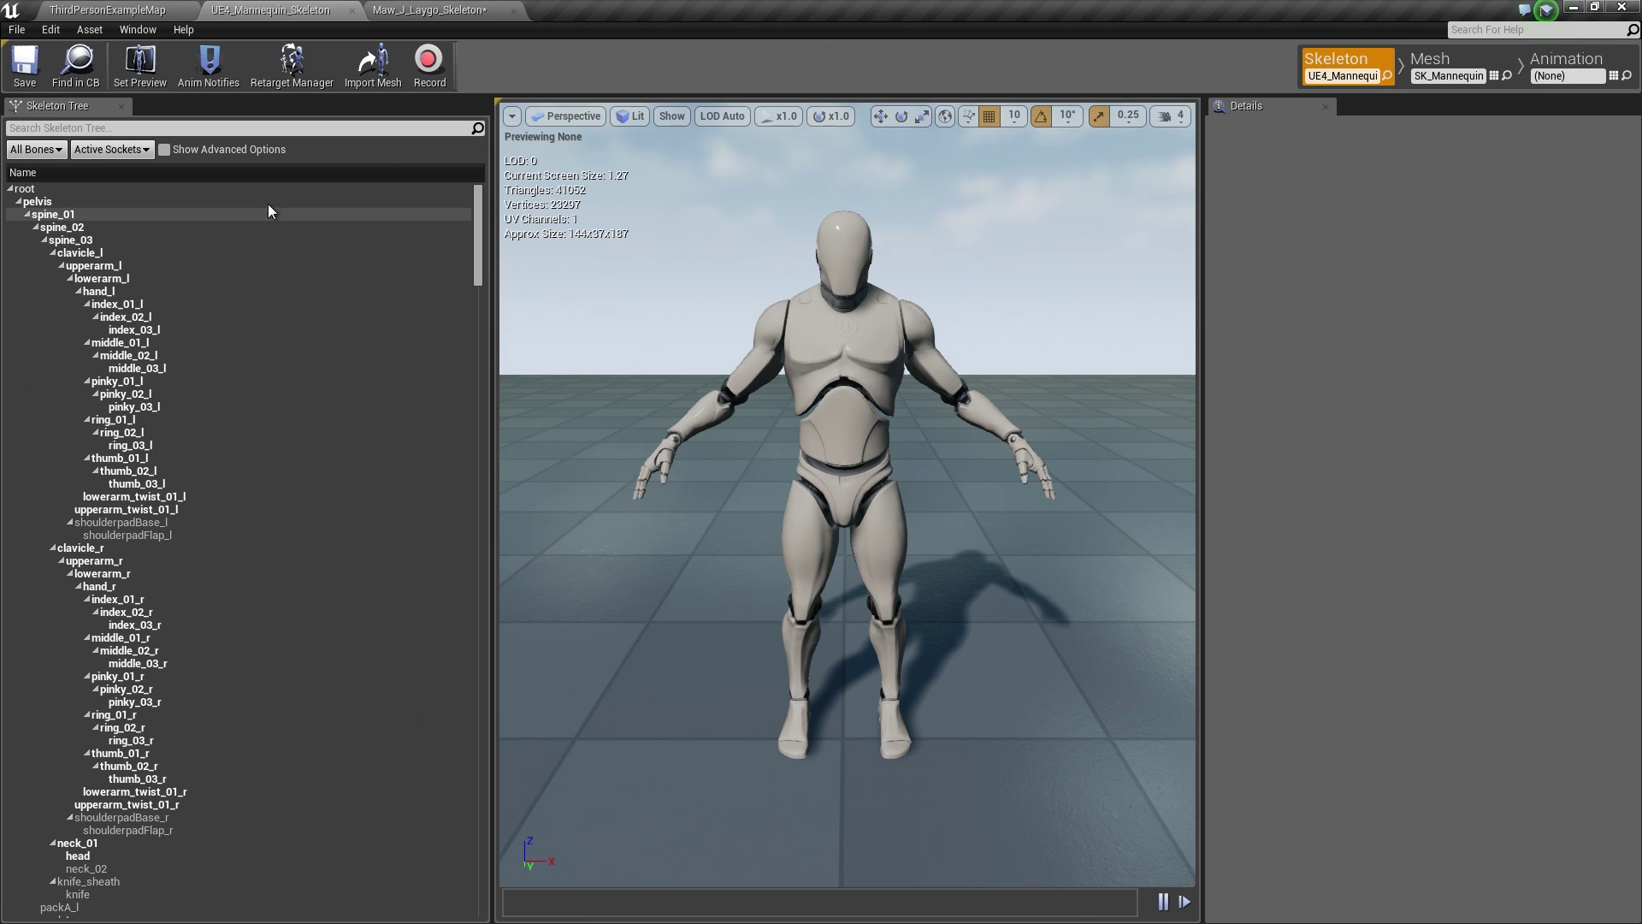
Step: Open the Retarget Manager for UE4_Mannequin_Skeleton and assign it the Humanoid rig
left_click(291, 77)
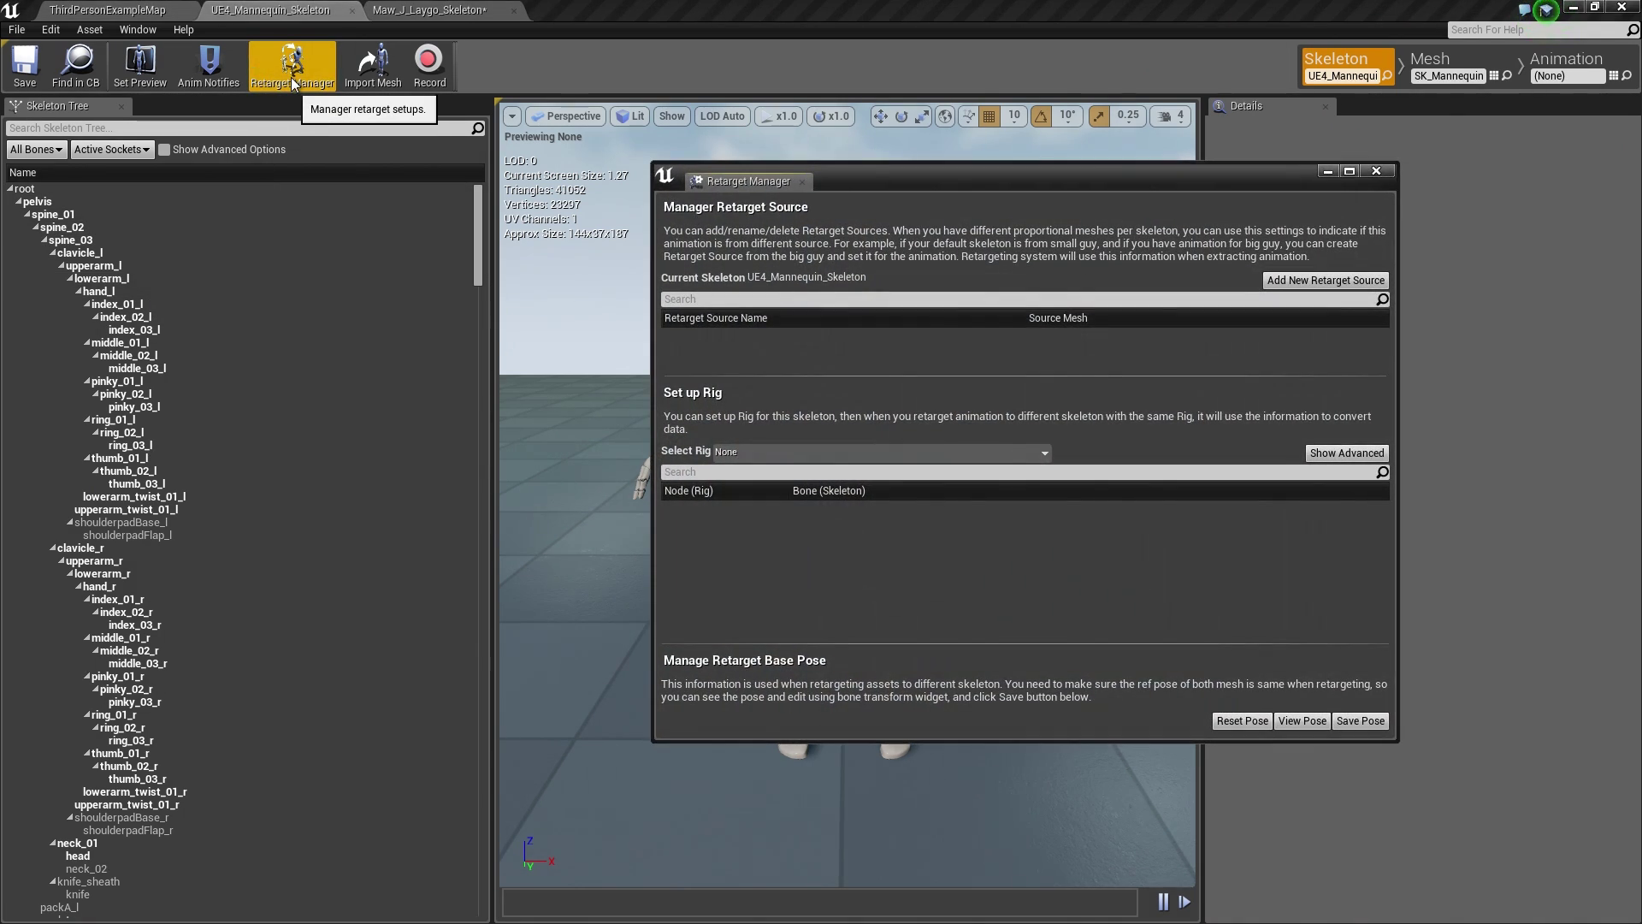
left_click_drag(889, 191, 734, 173)
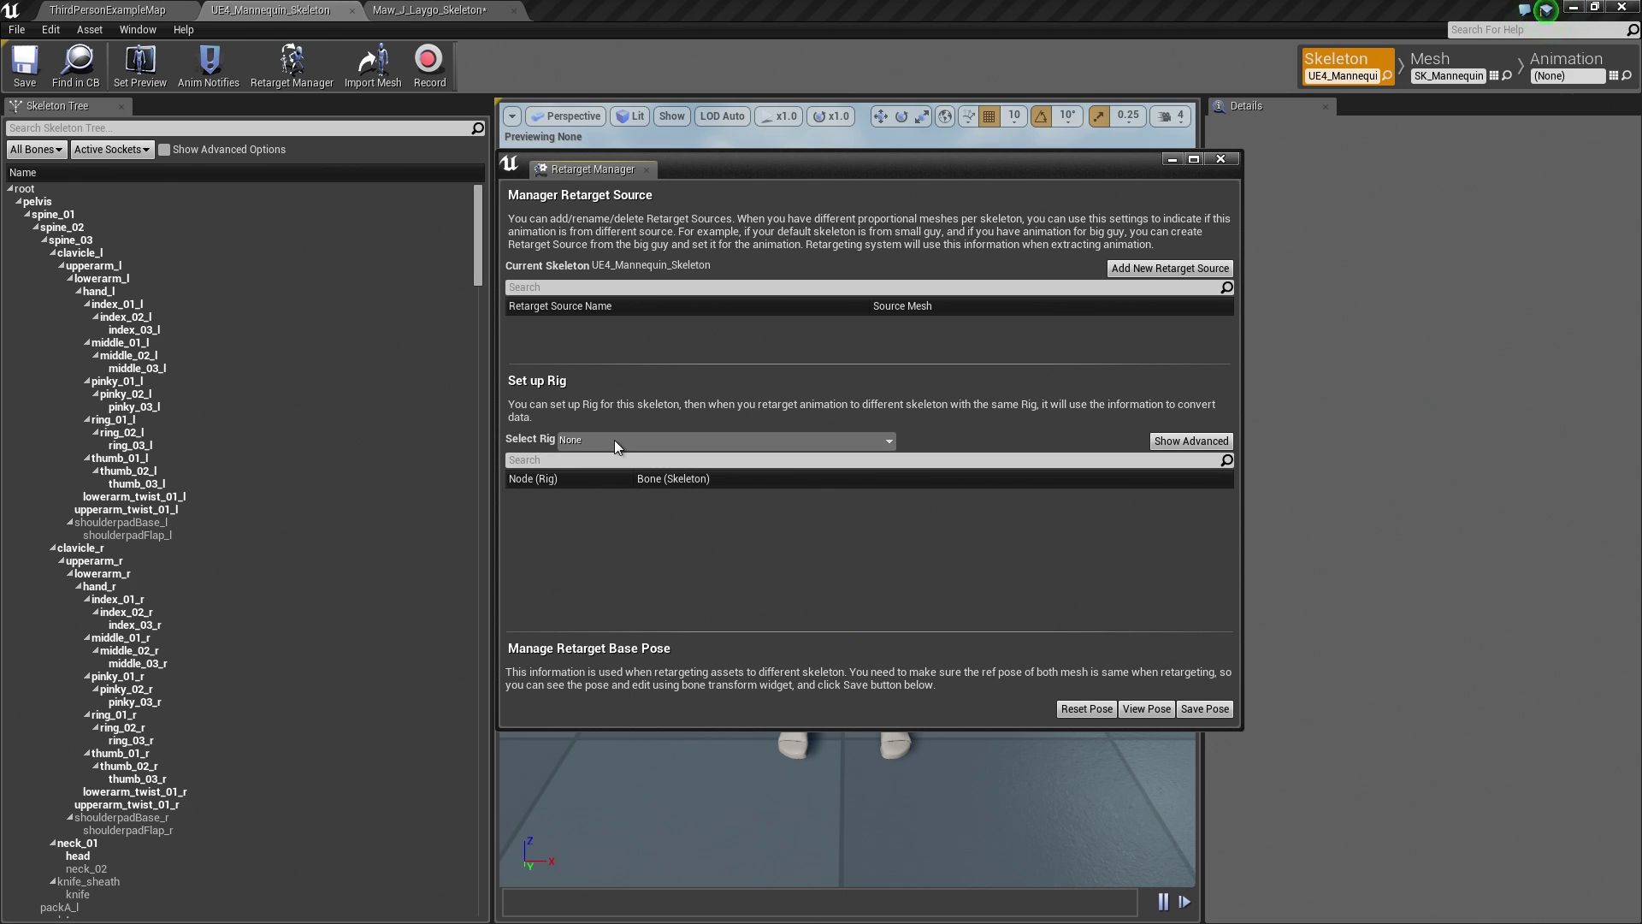
left_click(675, 442)
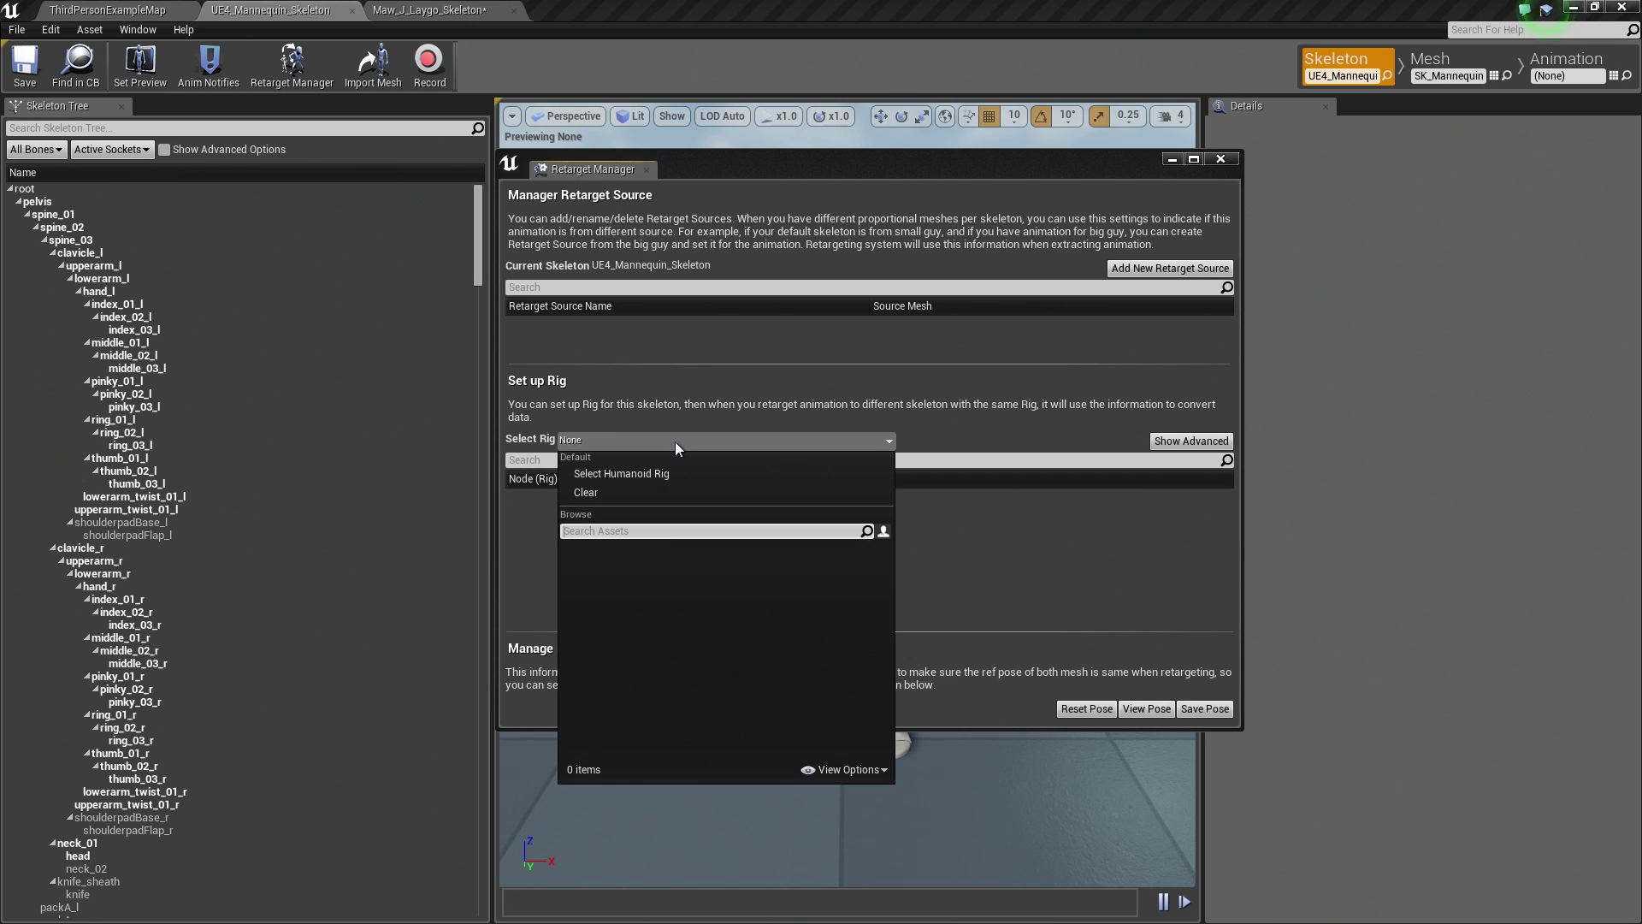
left_click(625, 475)
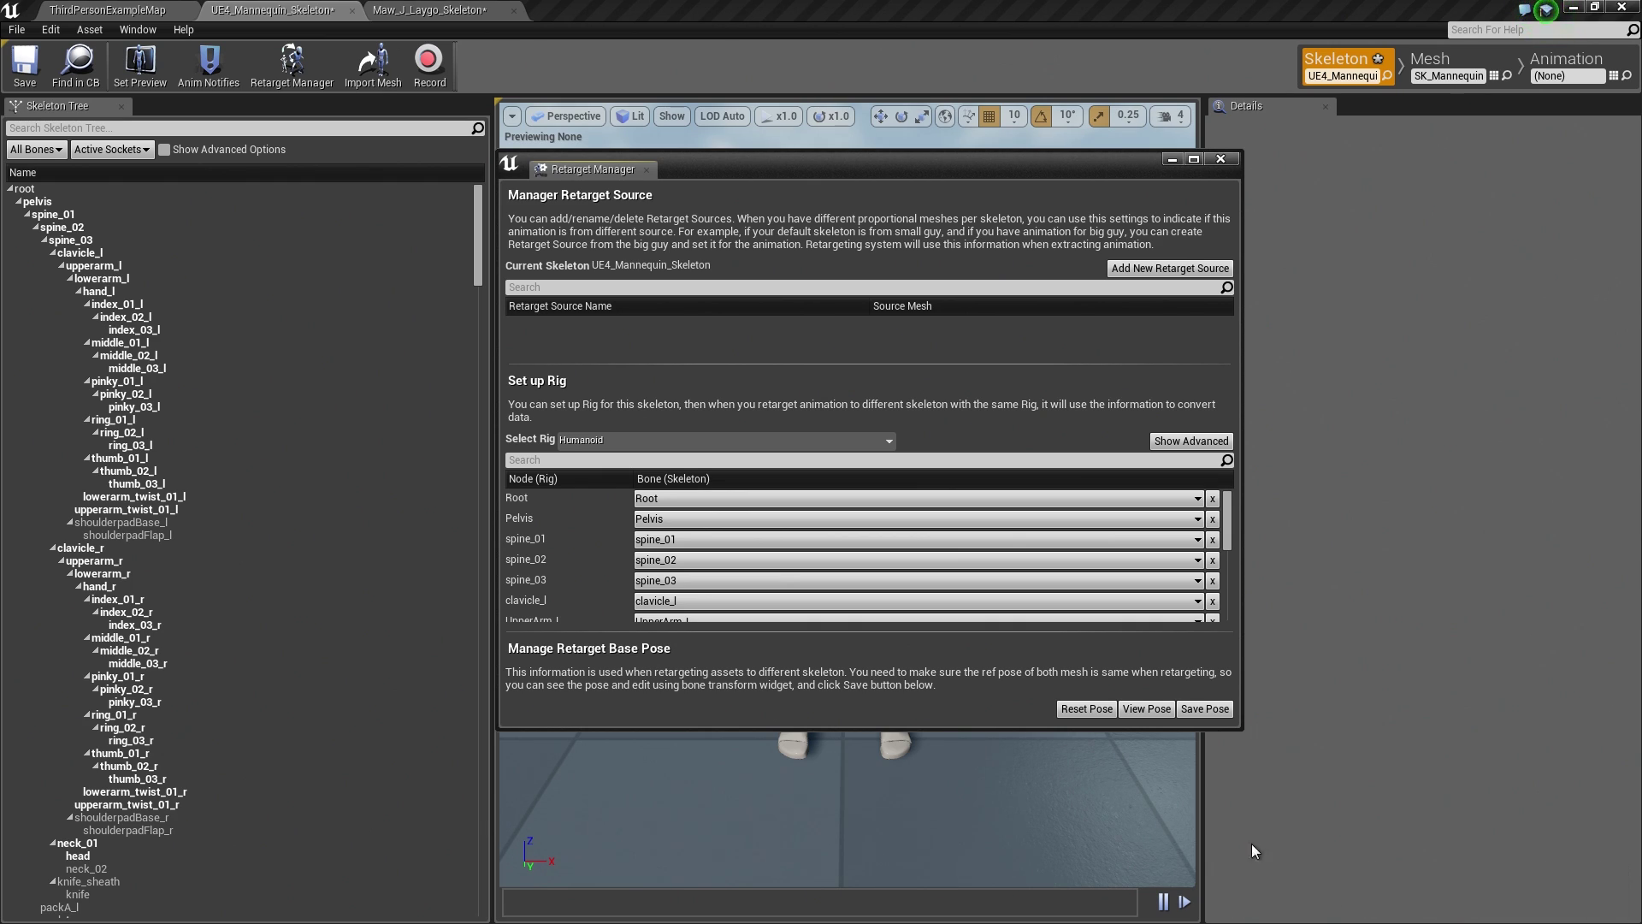
Step: Check the mannequin's Humanoid bone assignments in an enlarged Retarget Manager, then close it and save the skeleton
left_click_drag(1238, 727, 1406, 829)
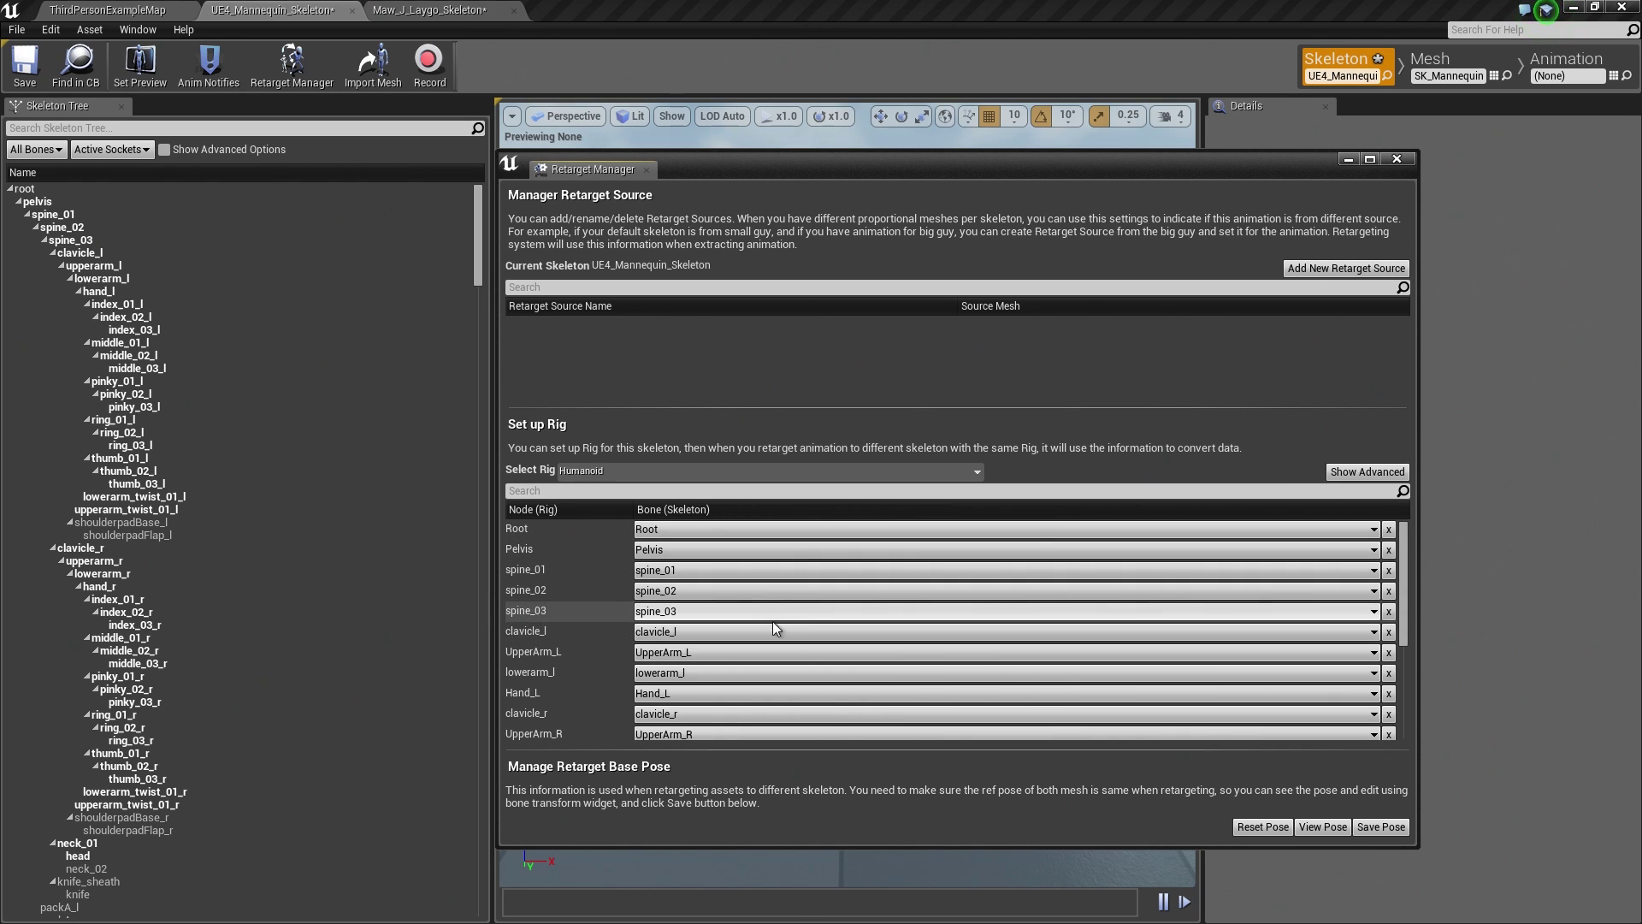
scroll(727, 618, "down", 2)
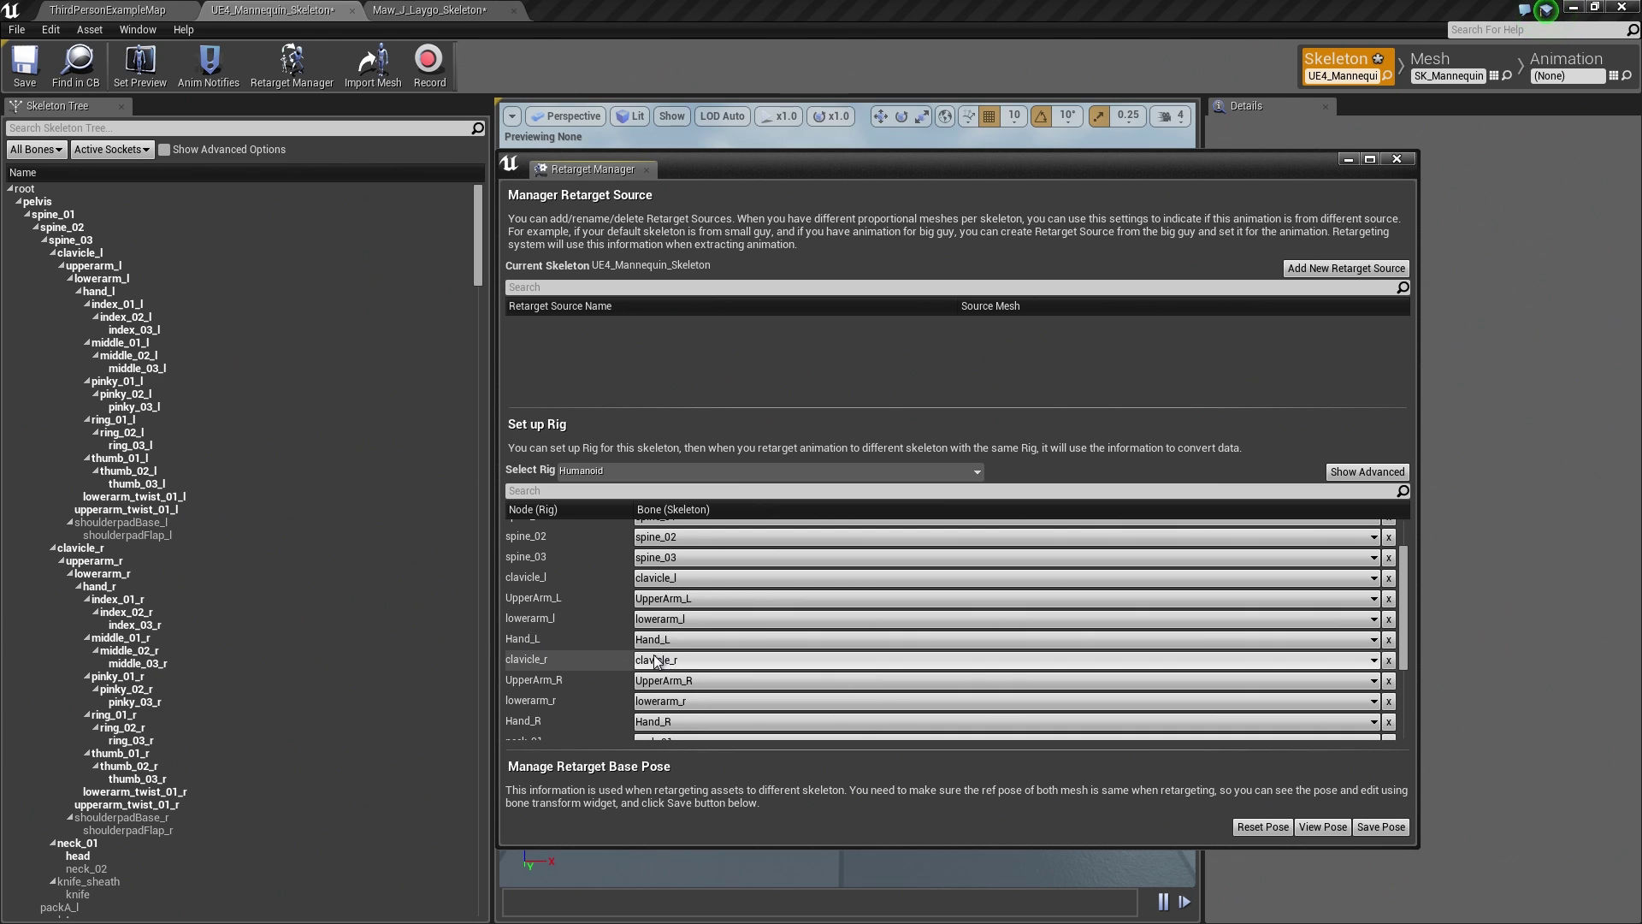
scroll(654, 665, "down", 5)
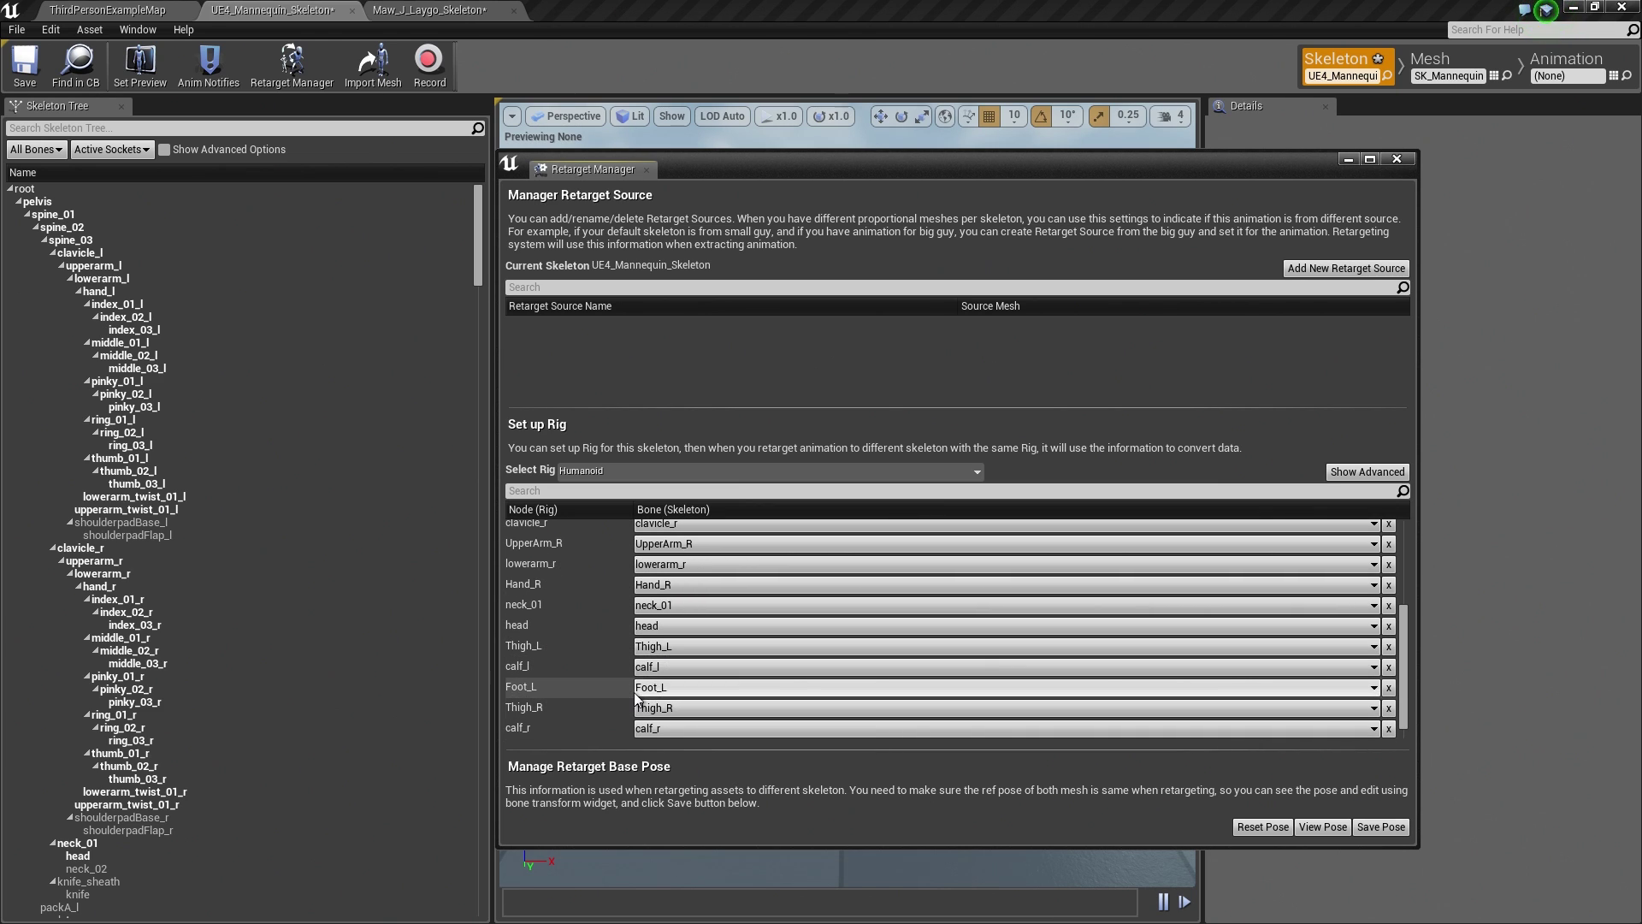
scroll(646, 706, "up", 2)
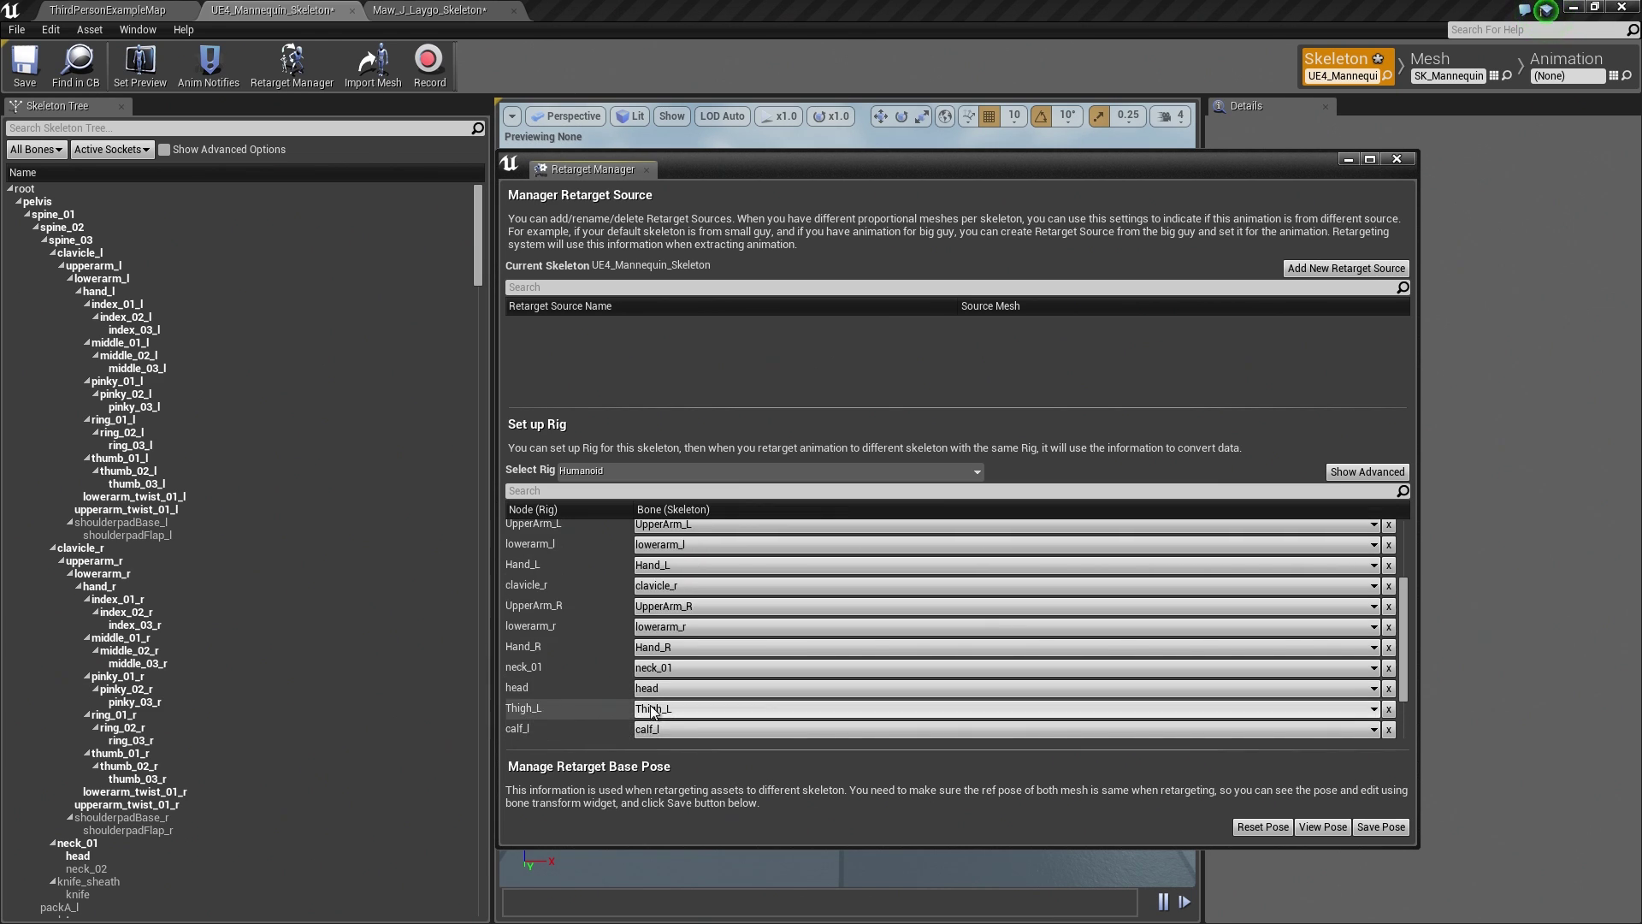
scroll(654, 712, "up", 4)
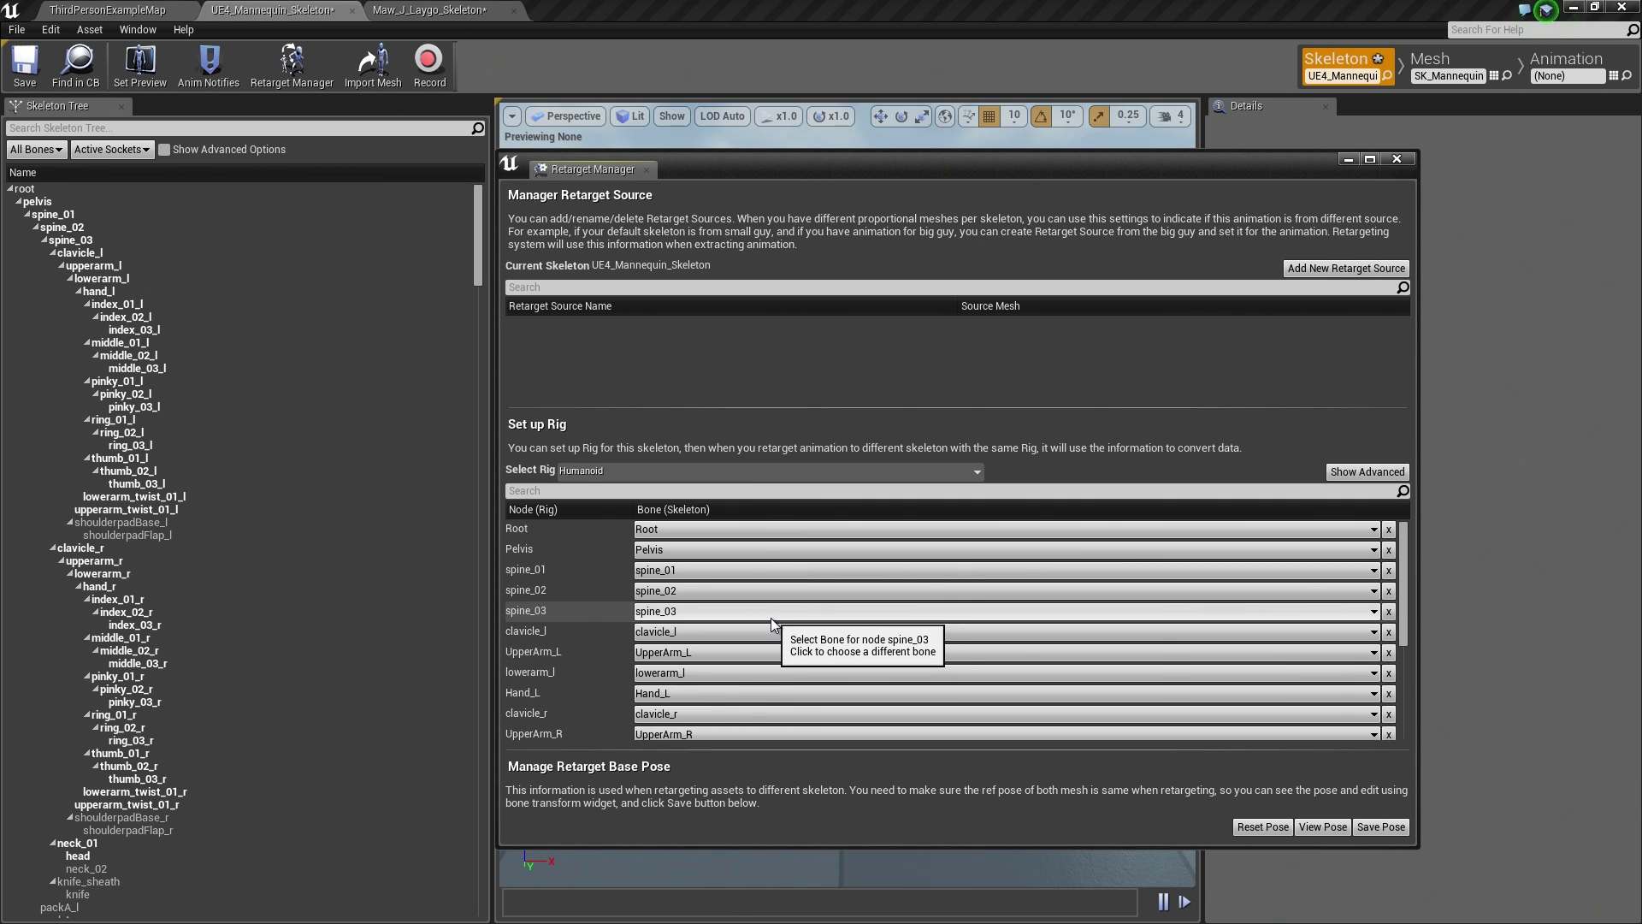
left_click(647, 169)
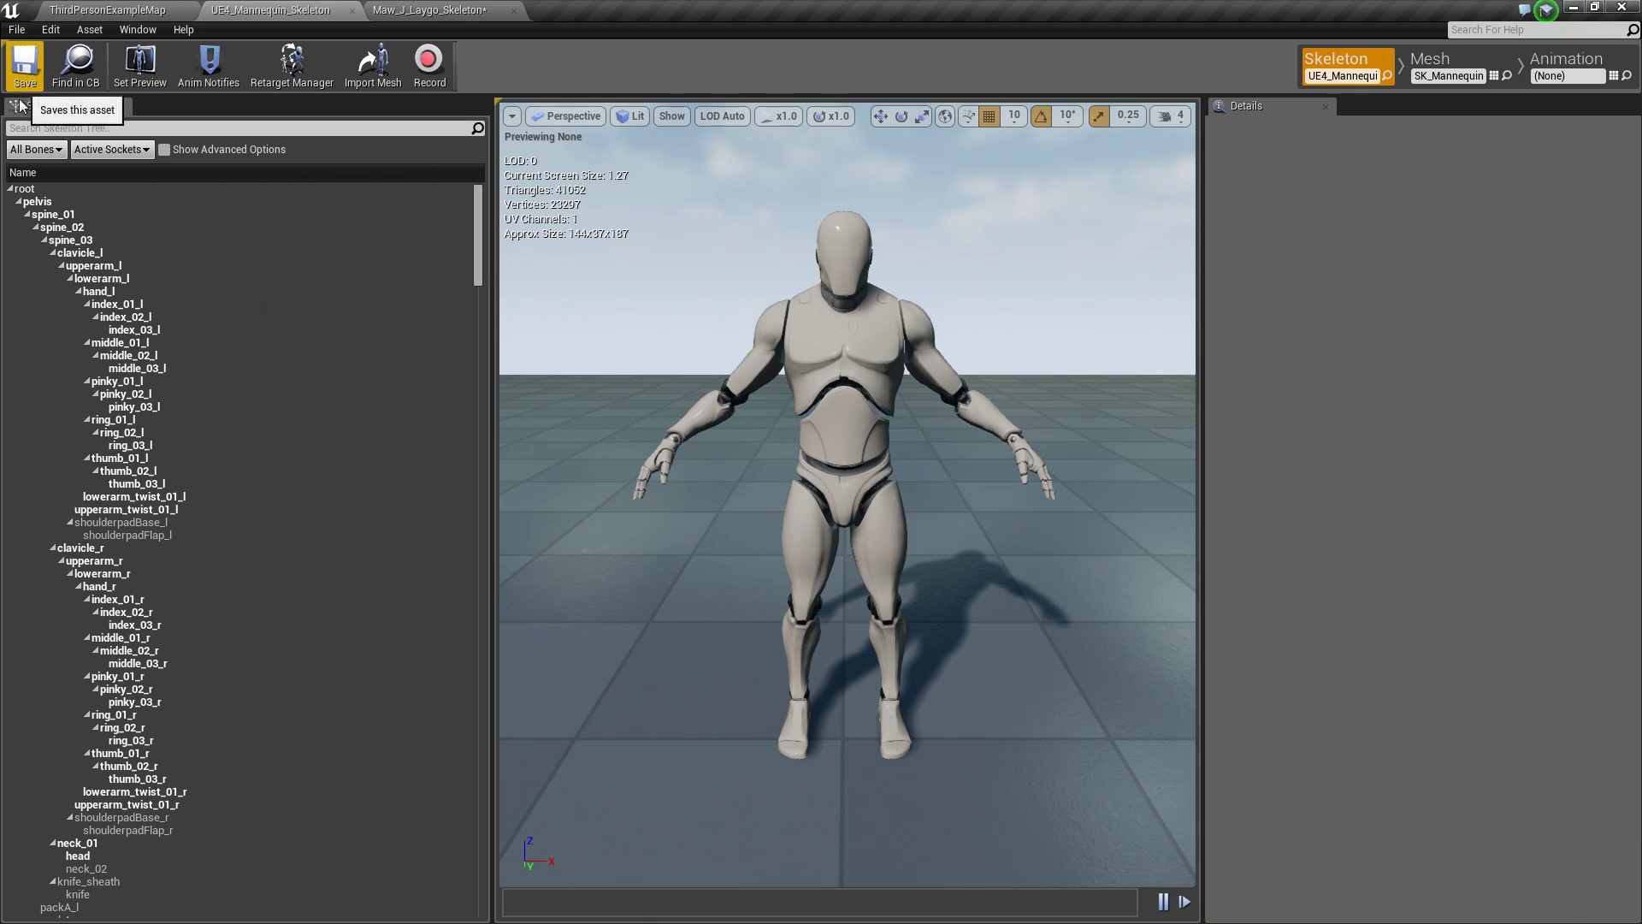
Step: Open the Retarget Manager for Maw_J_Laygo_Skeleton and assign it the Humanoid rig
left_click(438, 17)
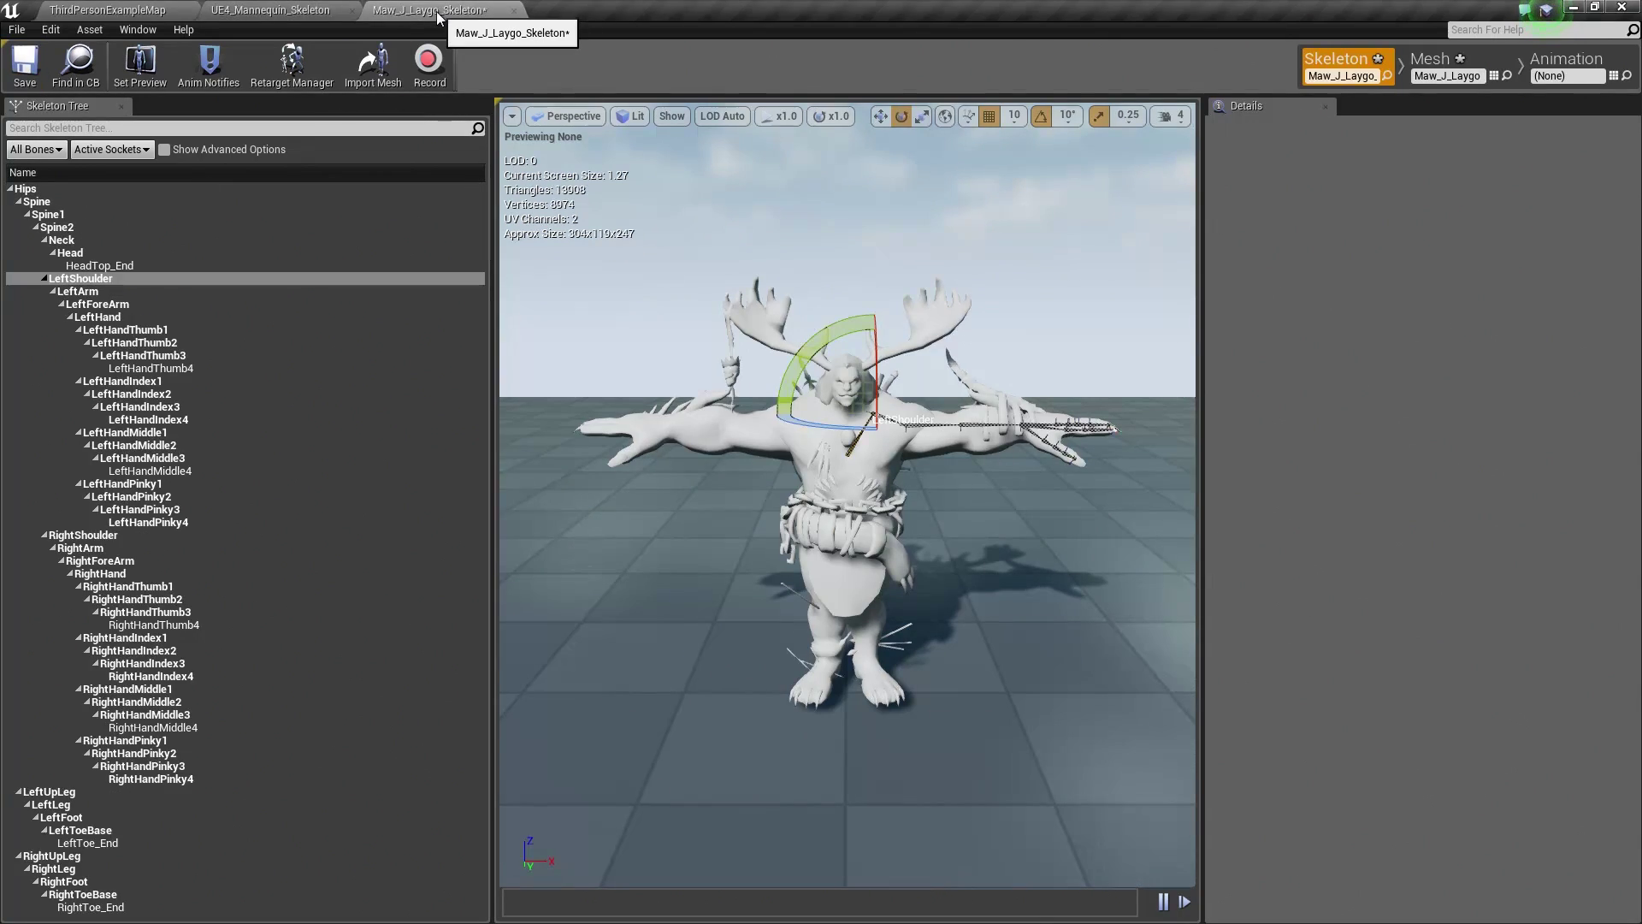
left_click(281, 80)
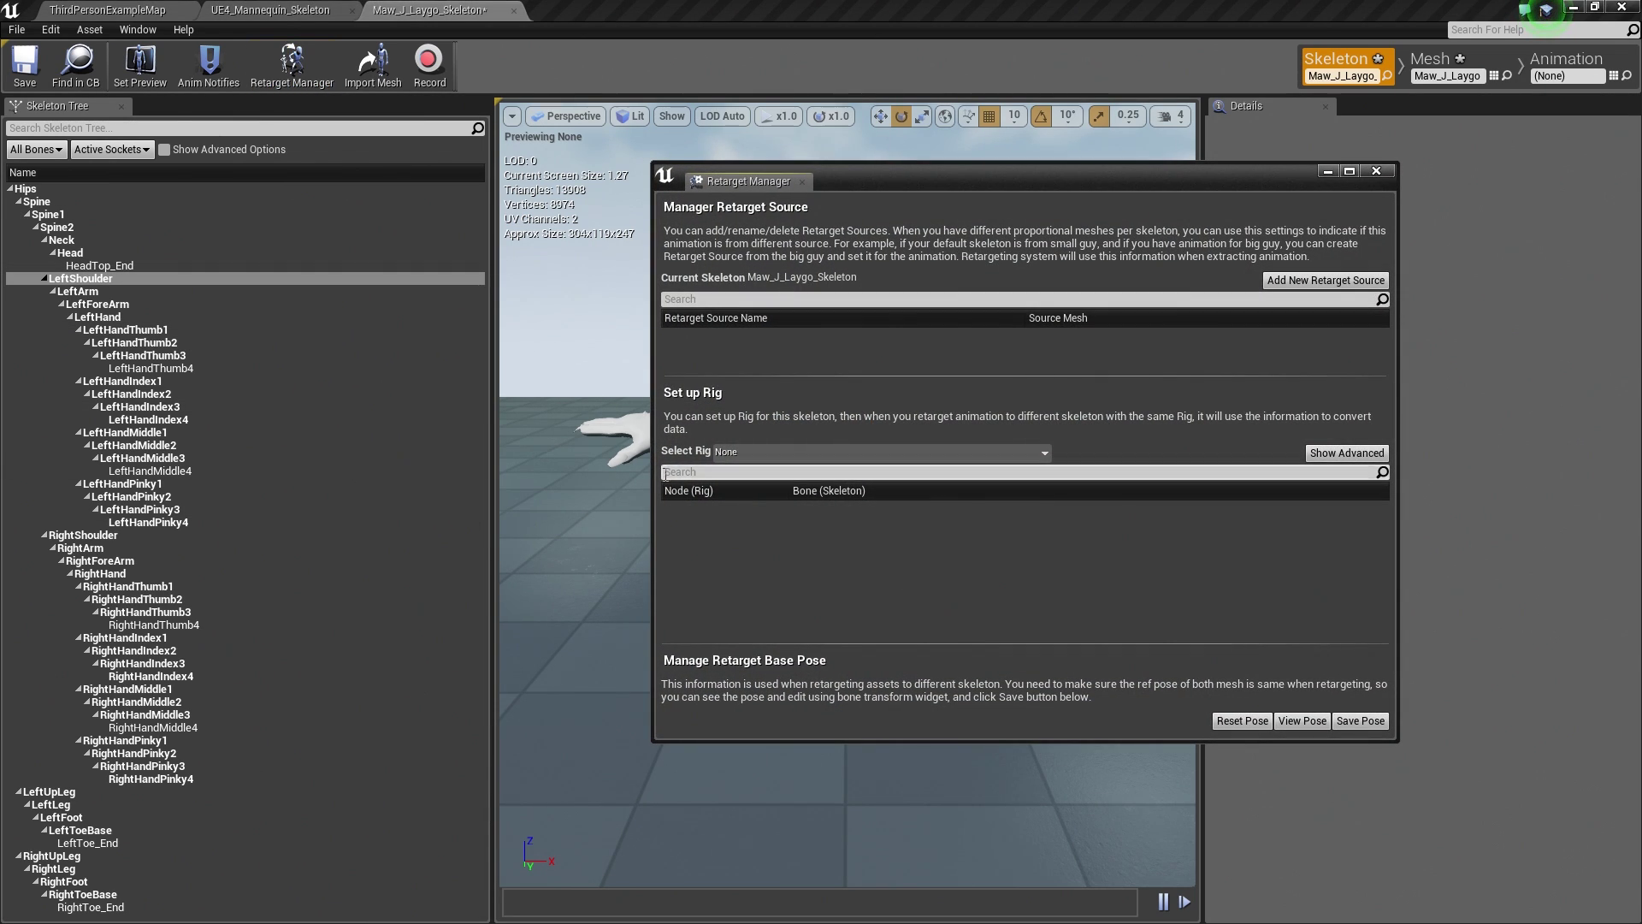
left_click(767, 449)
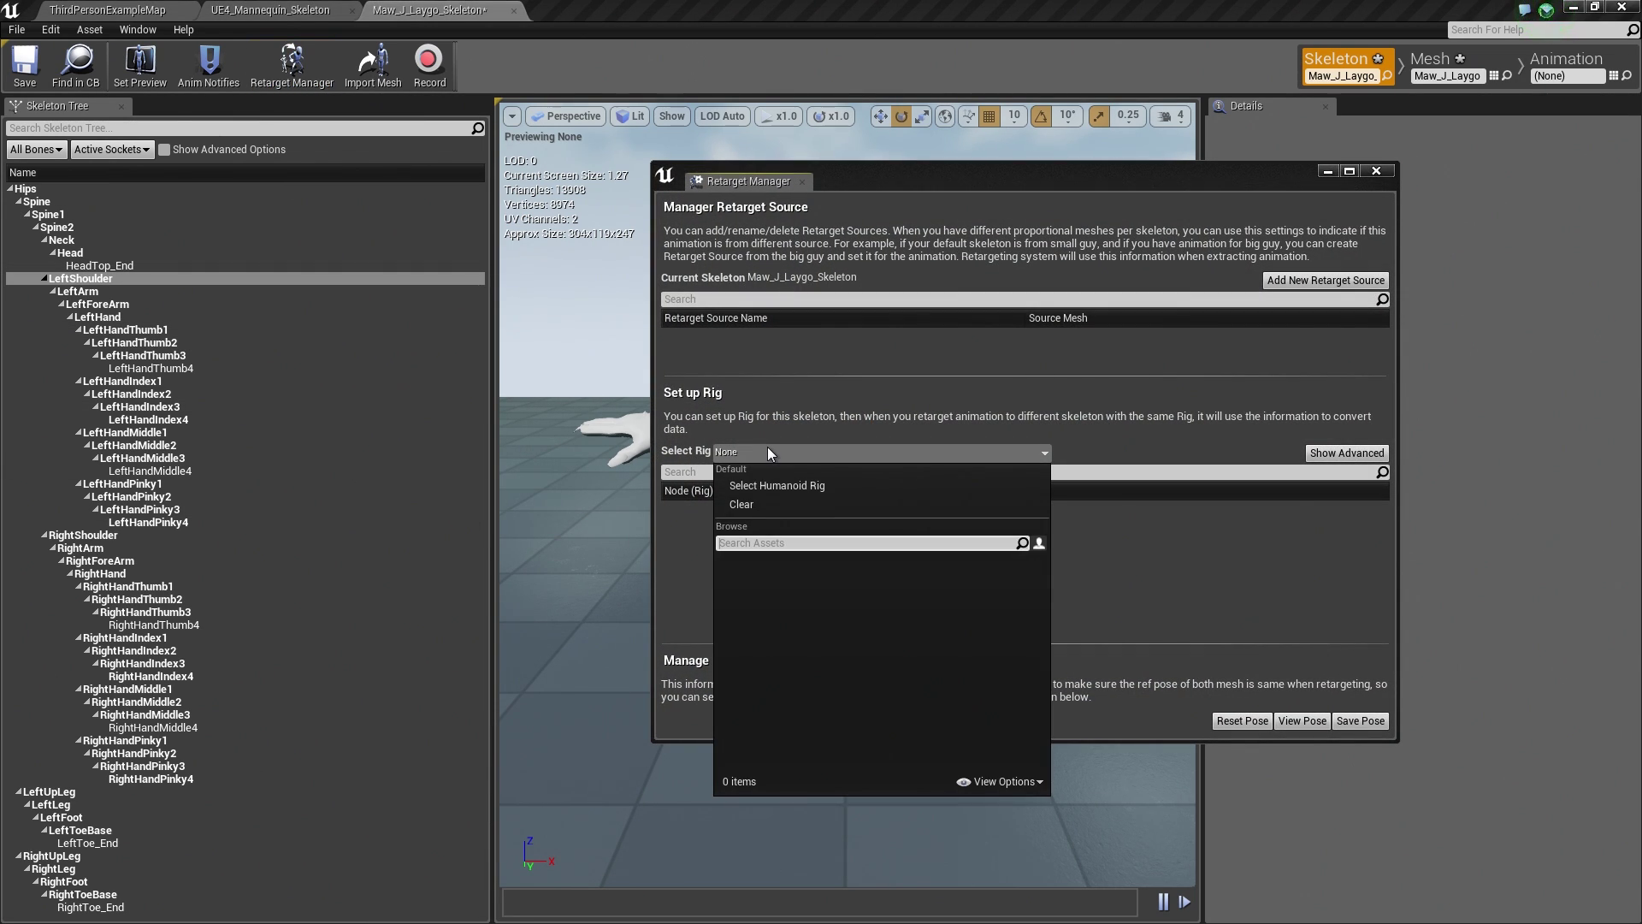
left_click(794, 486)
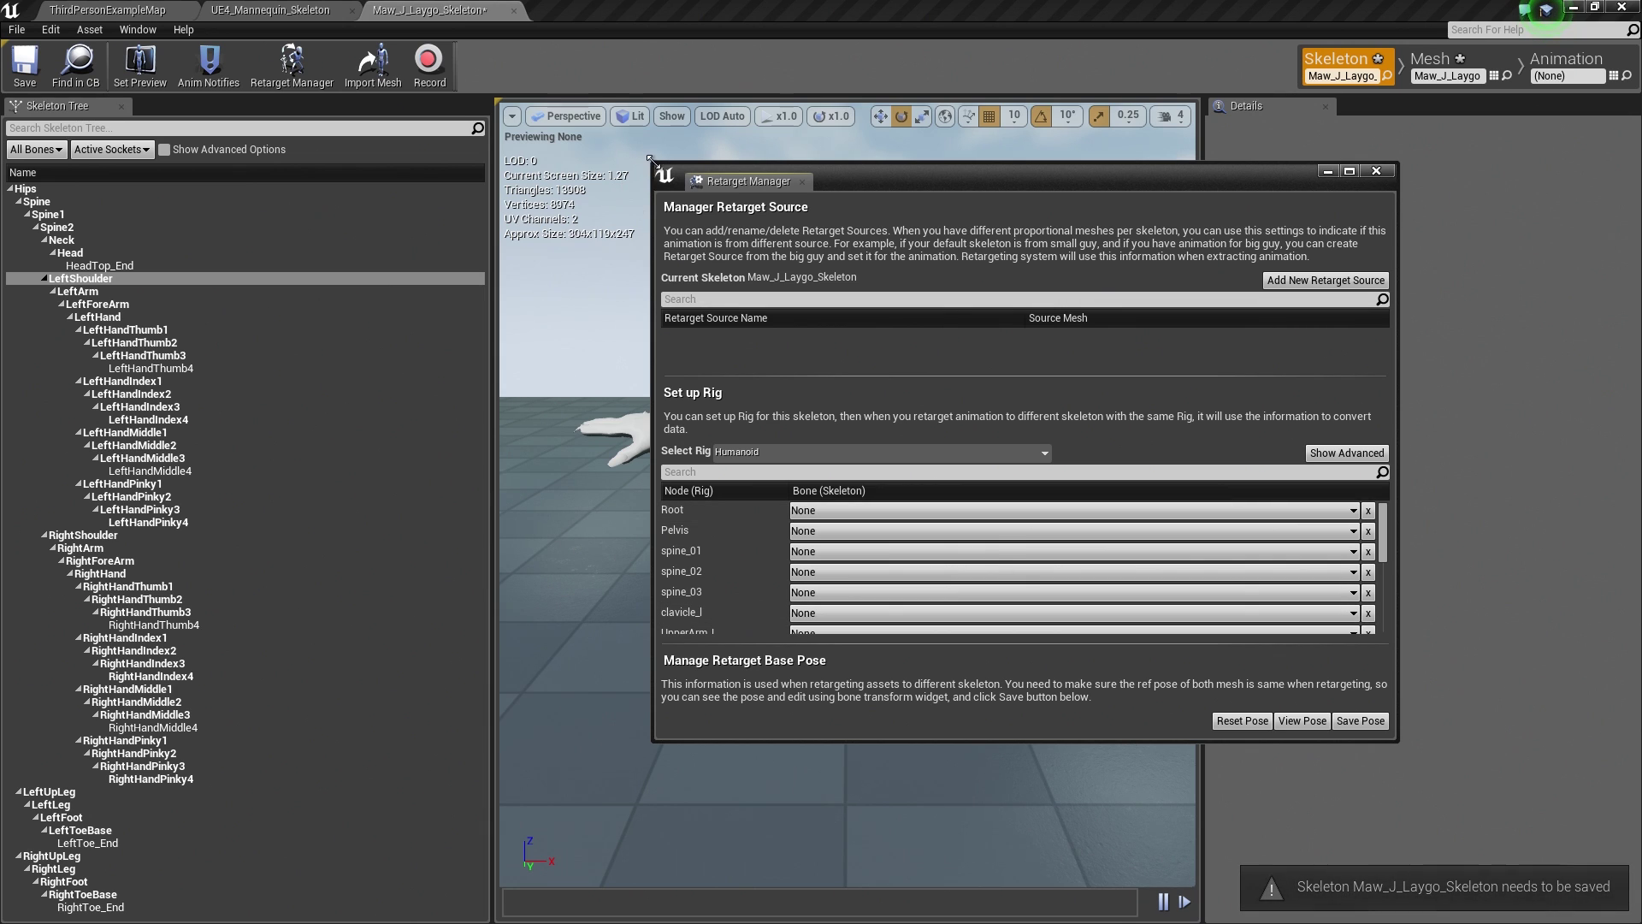
Step: Enlarge the Maw_J_Laygo Retarget Manager and compare its Humanoid rig nodes with the mannequin's bone hierarchy
left_click_drag(645, 165, 404, 43)
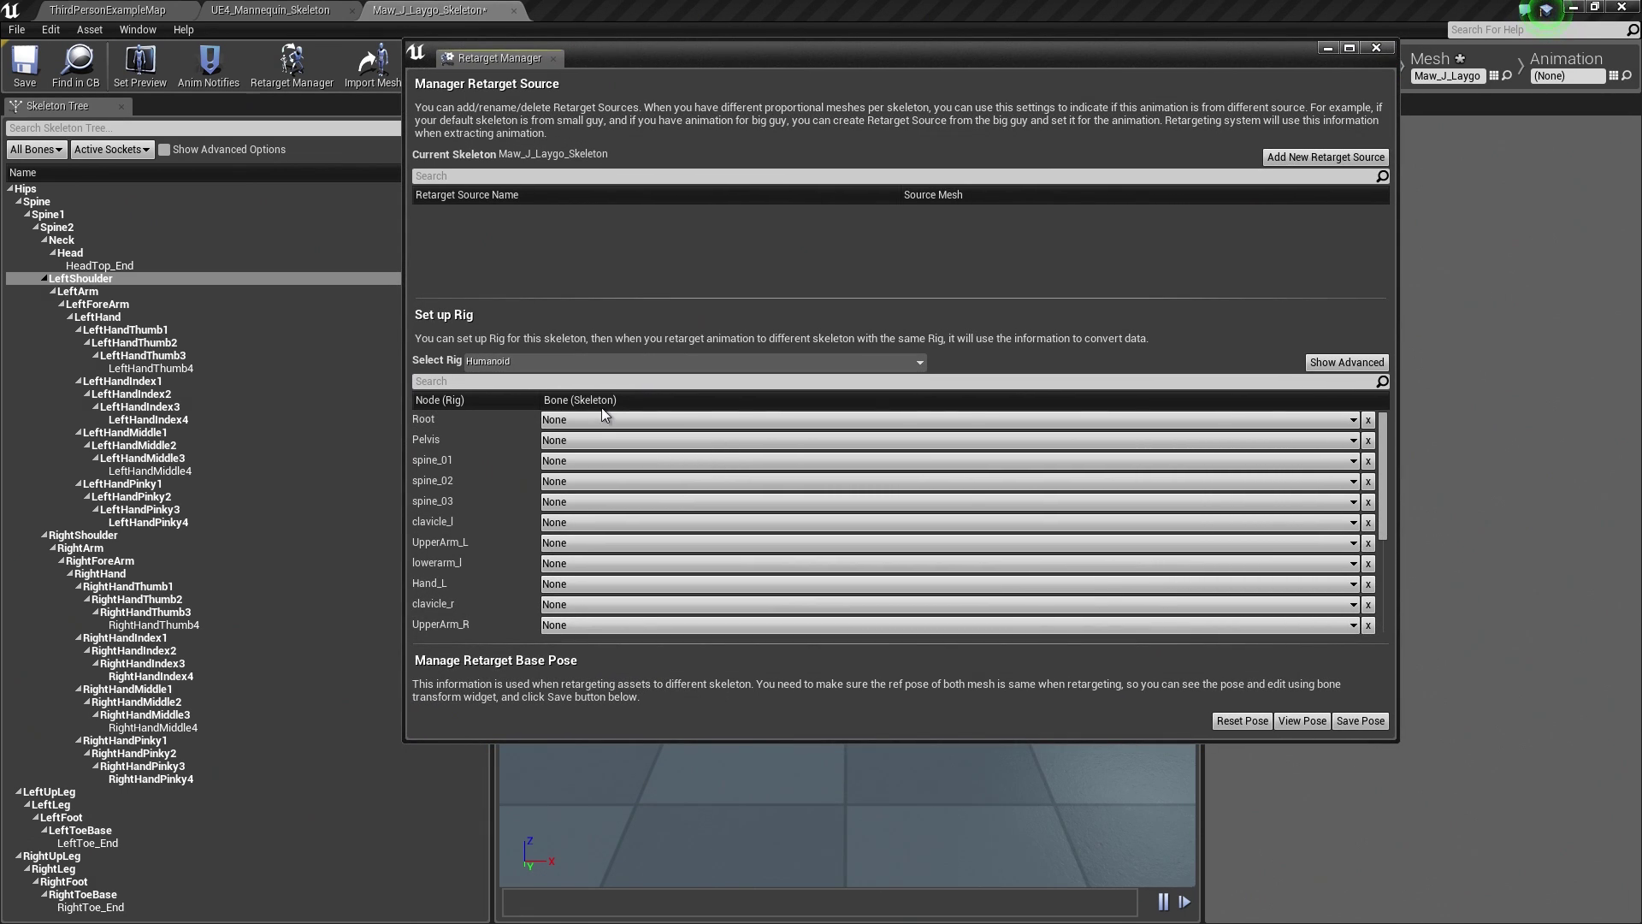
scroll(675, 500, "down", 4)
scroll(661, 530, "up", 4)
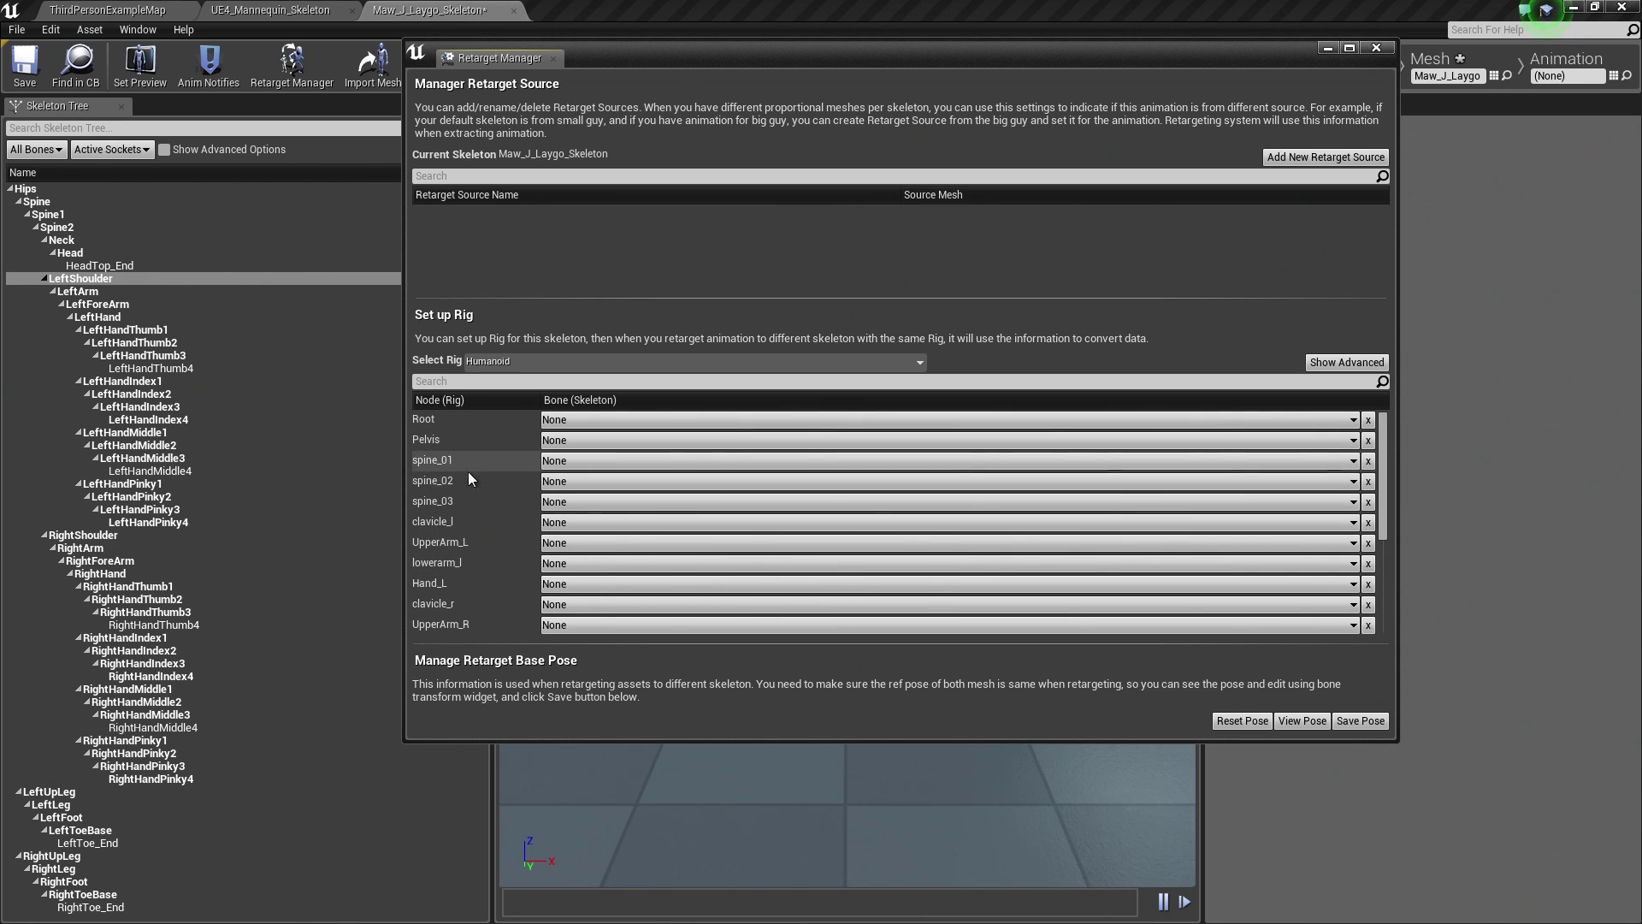
left_click(289, 12)
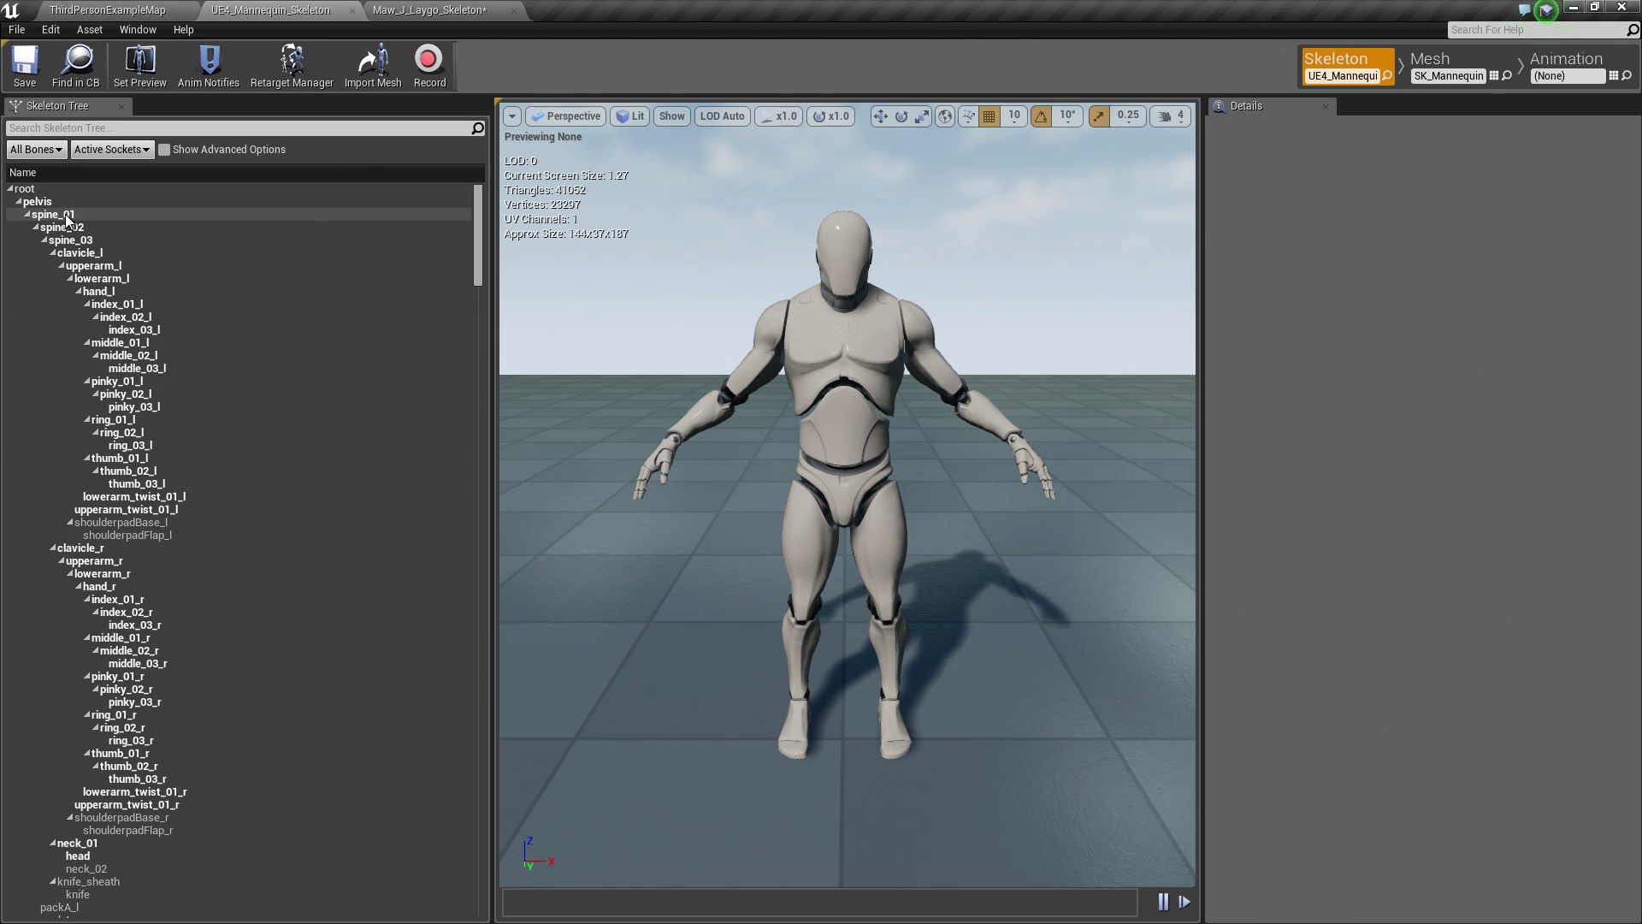
left_click(422, 12)
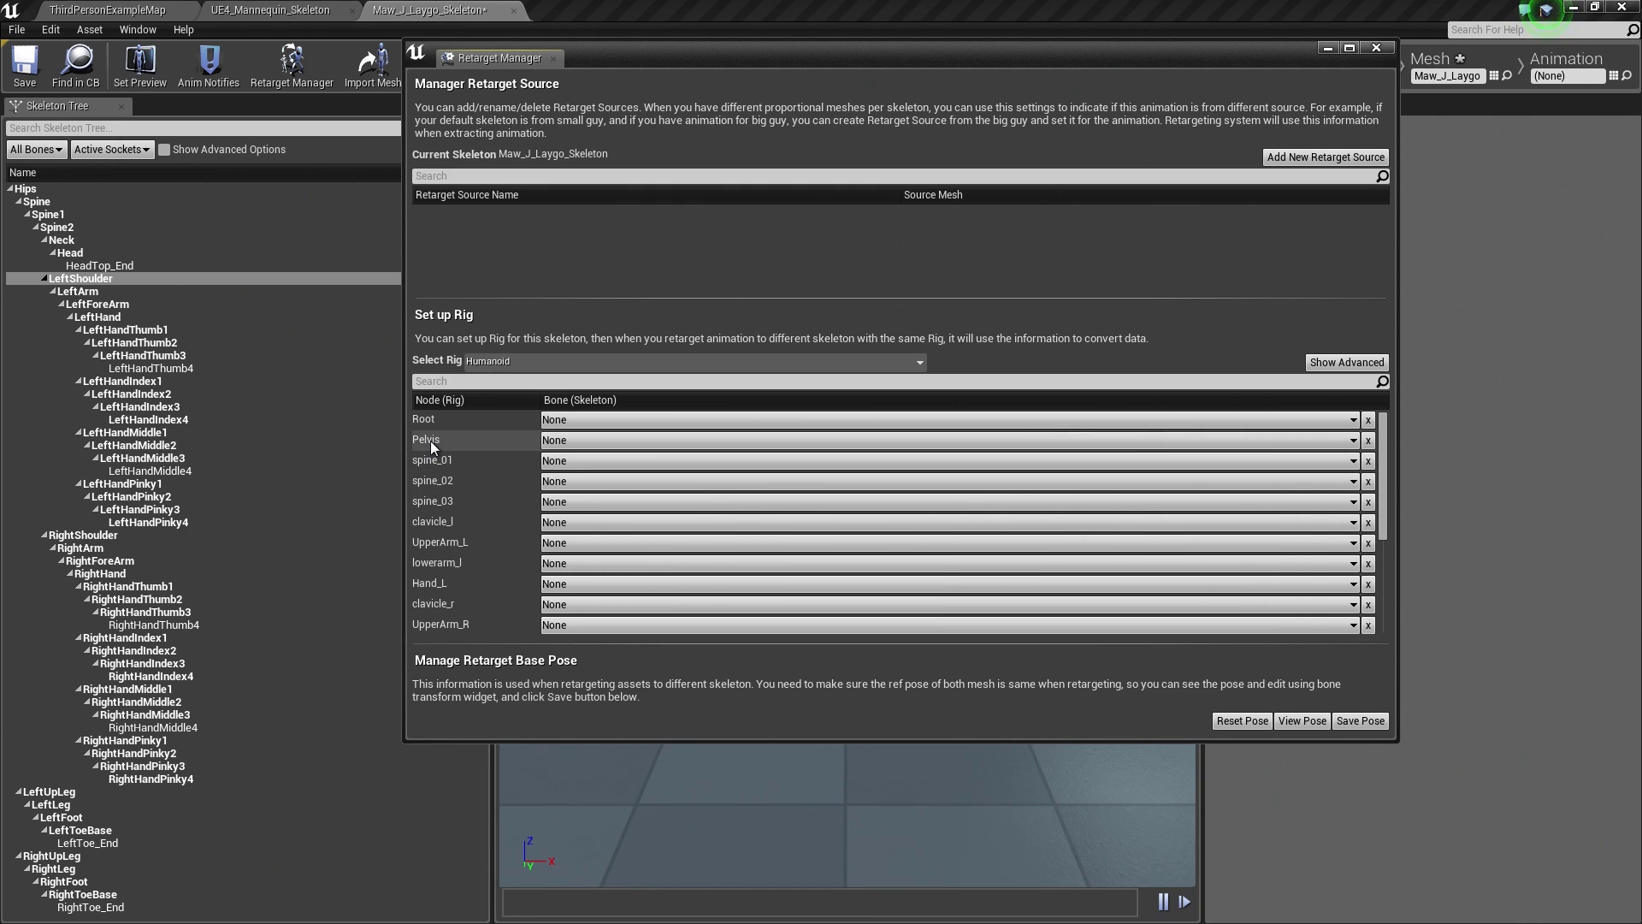
Step: Assign the Hips bone to the Pelvis node of the Humanoid rig
left_click(585, 444)
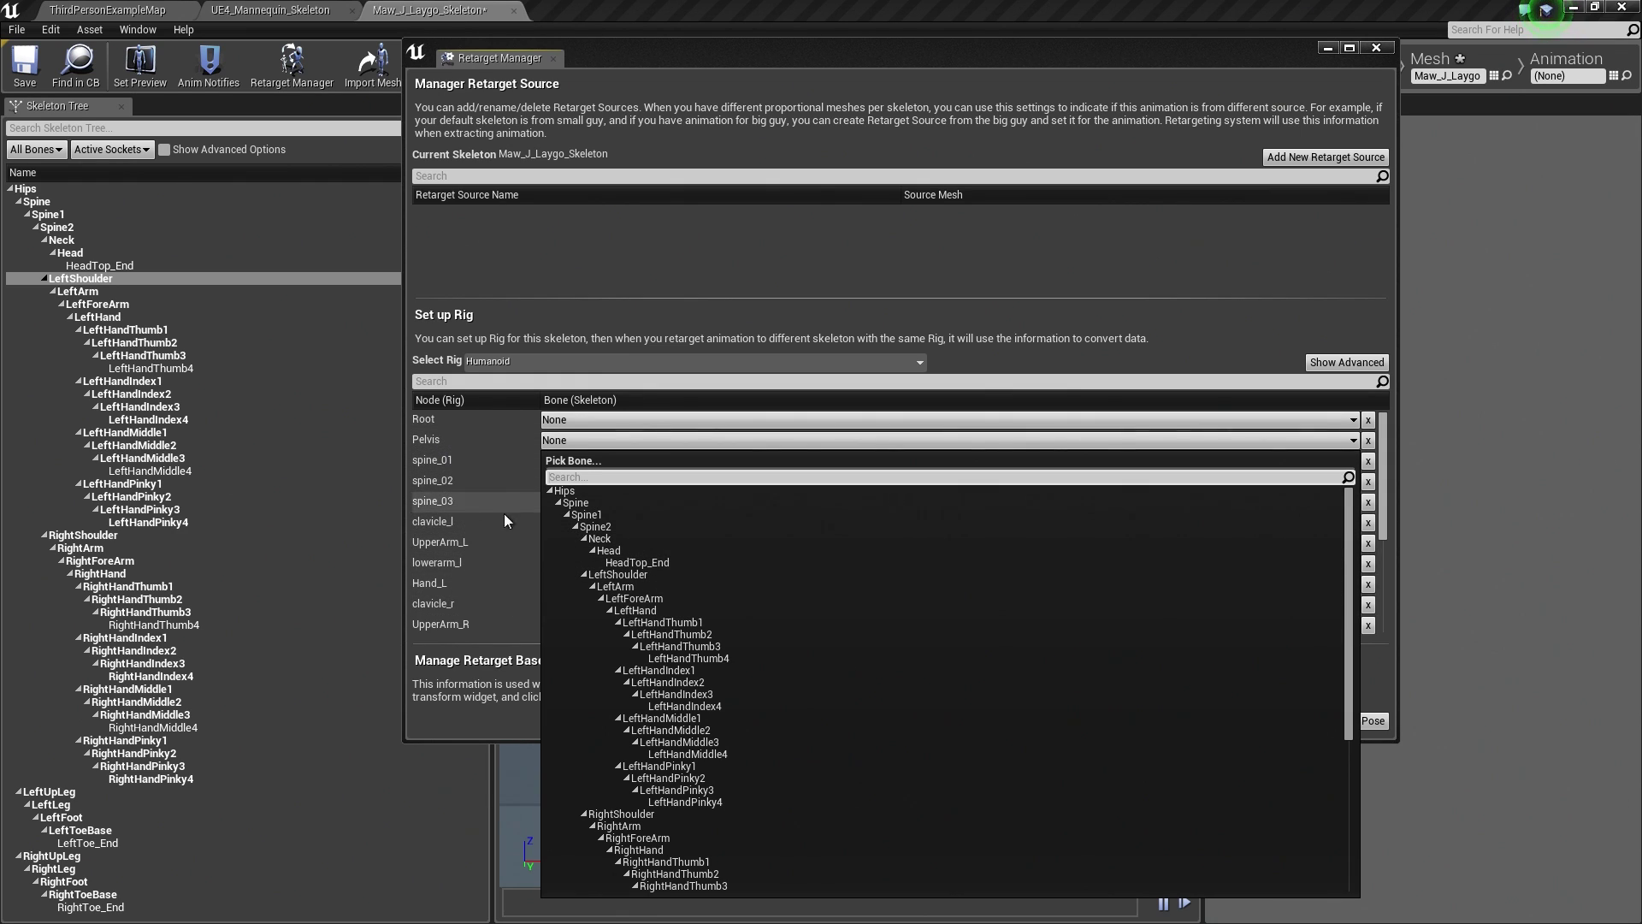
left_click(563, 491)
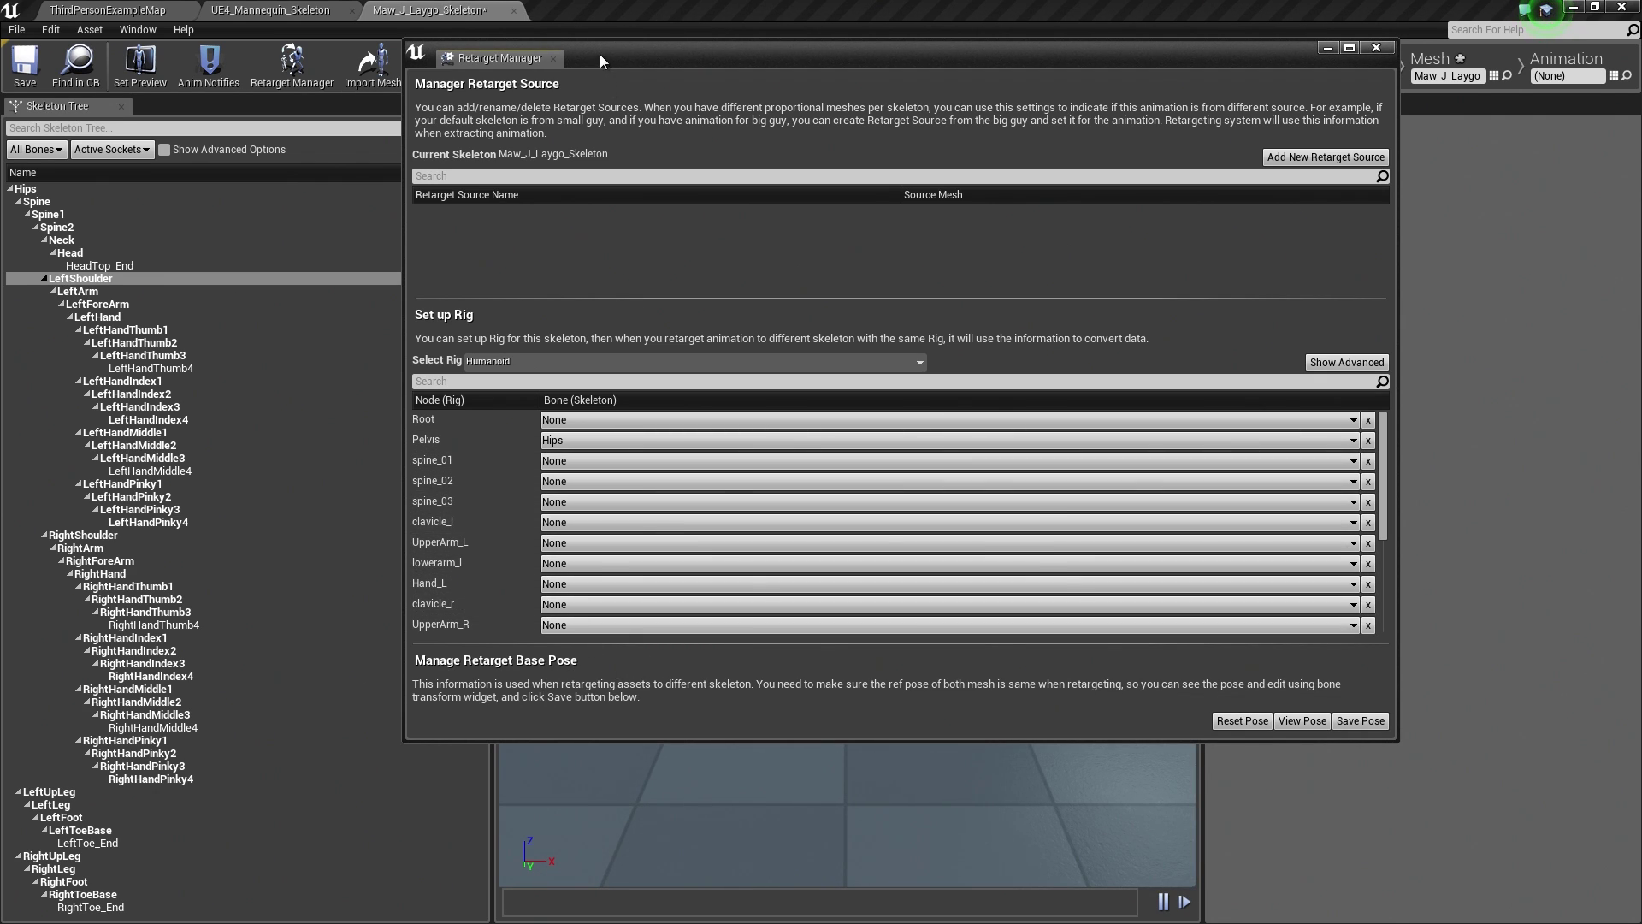
Step: Move the Retarget Manager off the viewport, display the bone names on the Maw_J_Laygo mesh, and bring the manager back
left_click_drag(599, 54, 1638, 169)
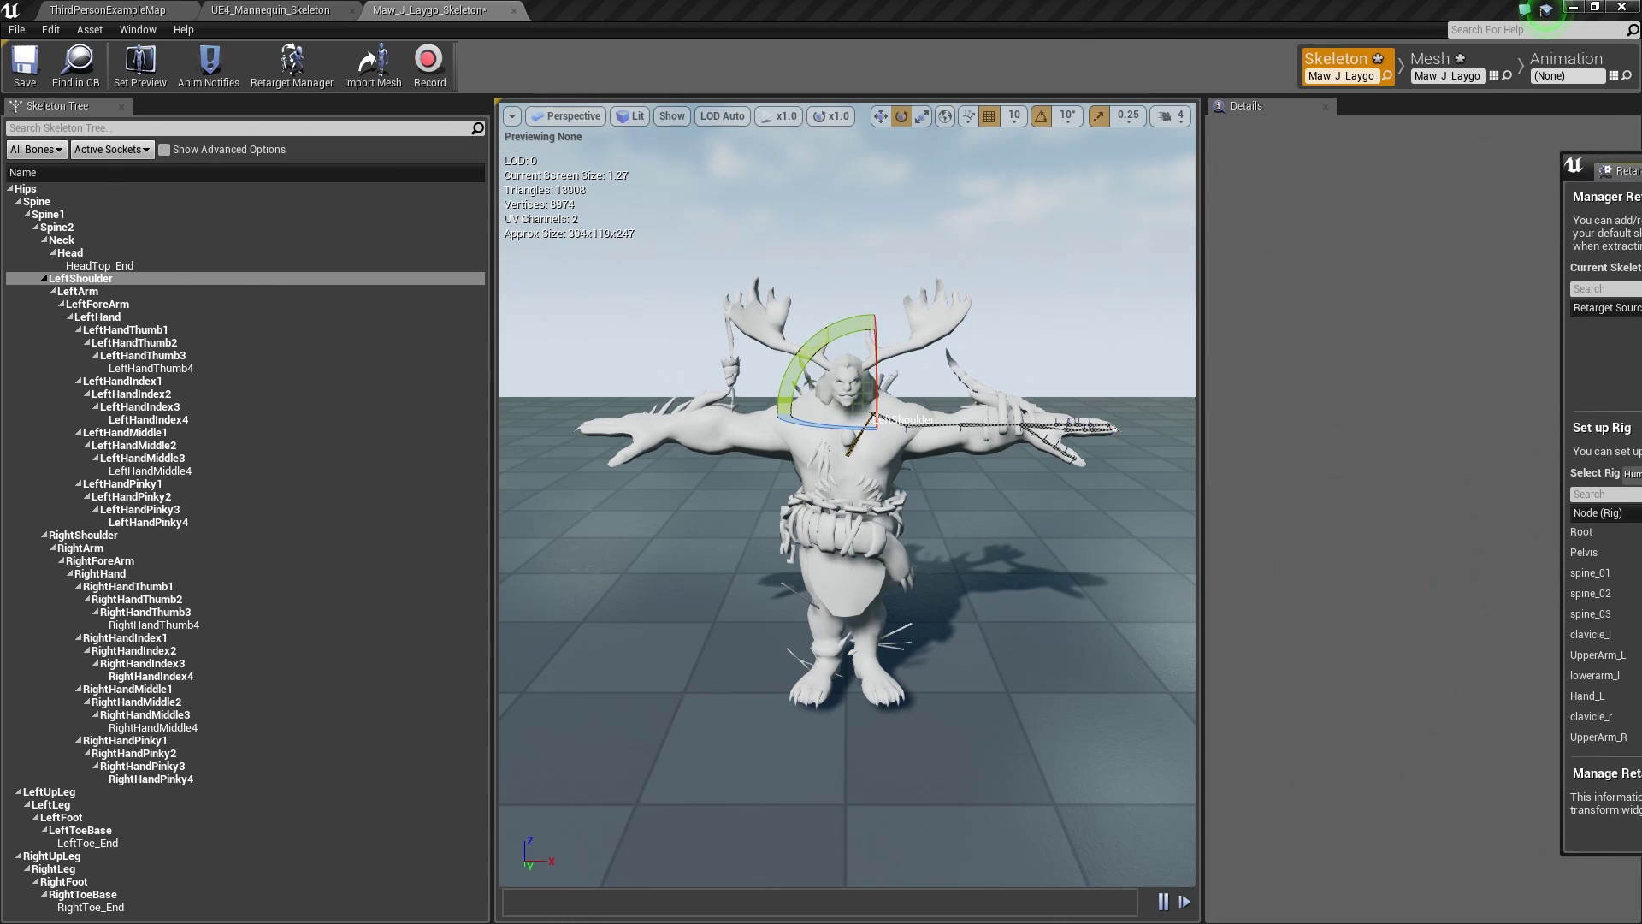
left_click(672, 117)
left_click(710, 517)
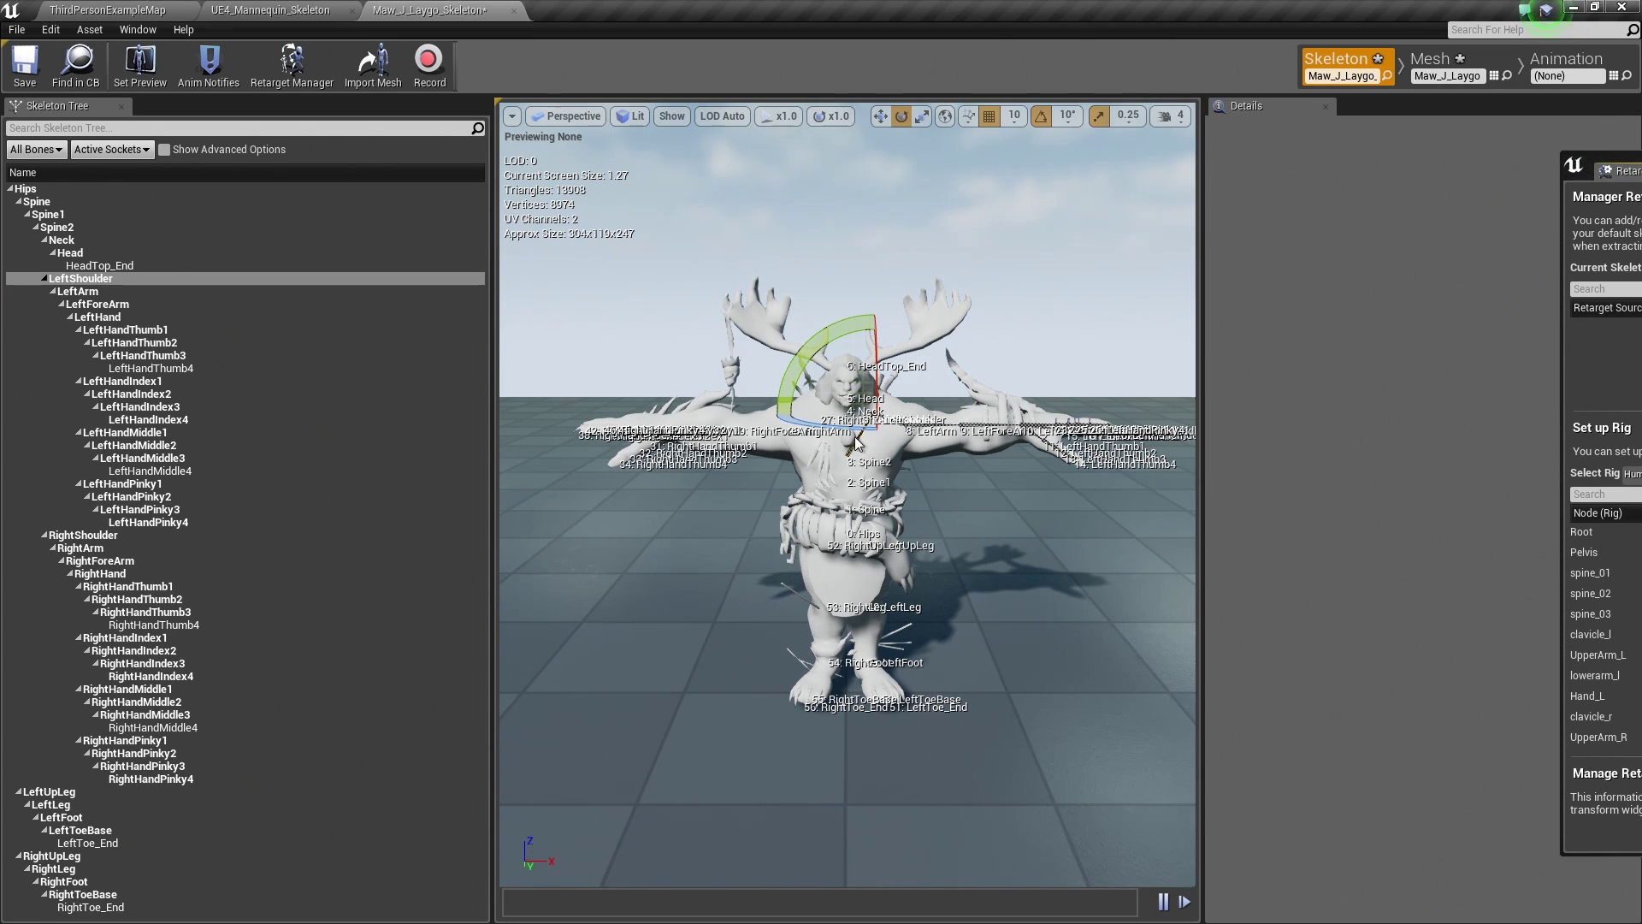
left_click_drag(1621, 171, 792, 111)
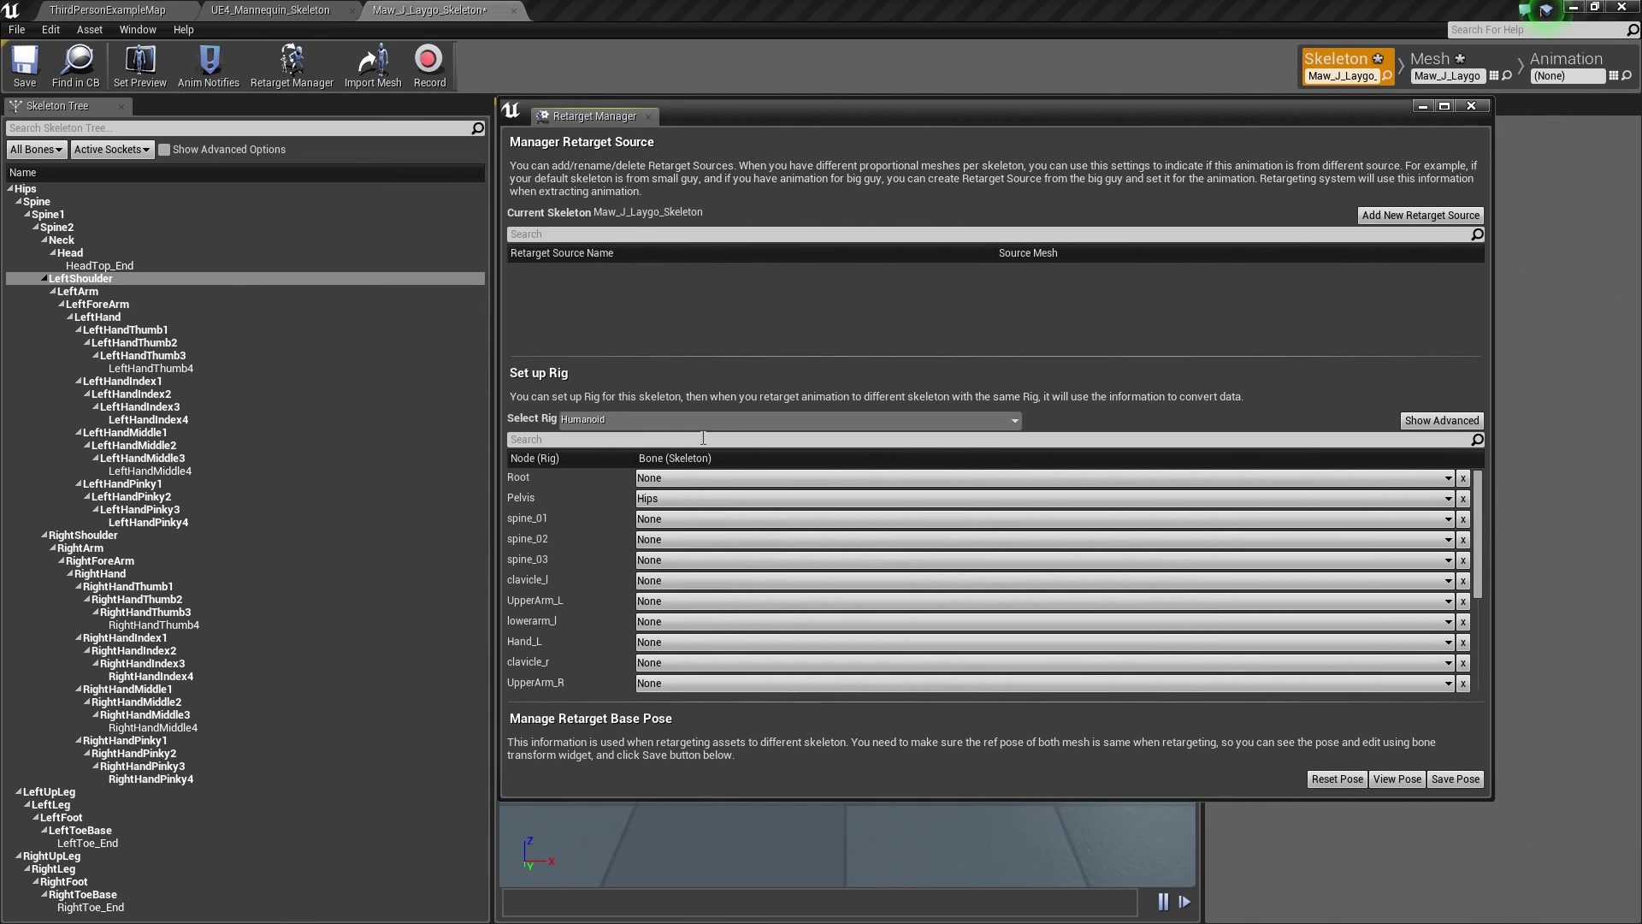
Step: Map the spine nodes: spine_01 to Spine, spine_02 to Spine1 and spine_03 to Spine2
left_click(701, 520)
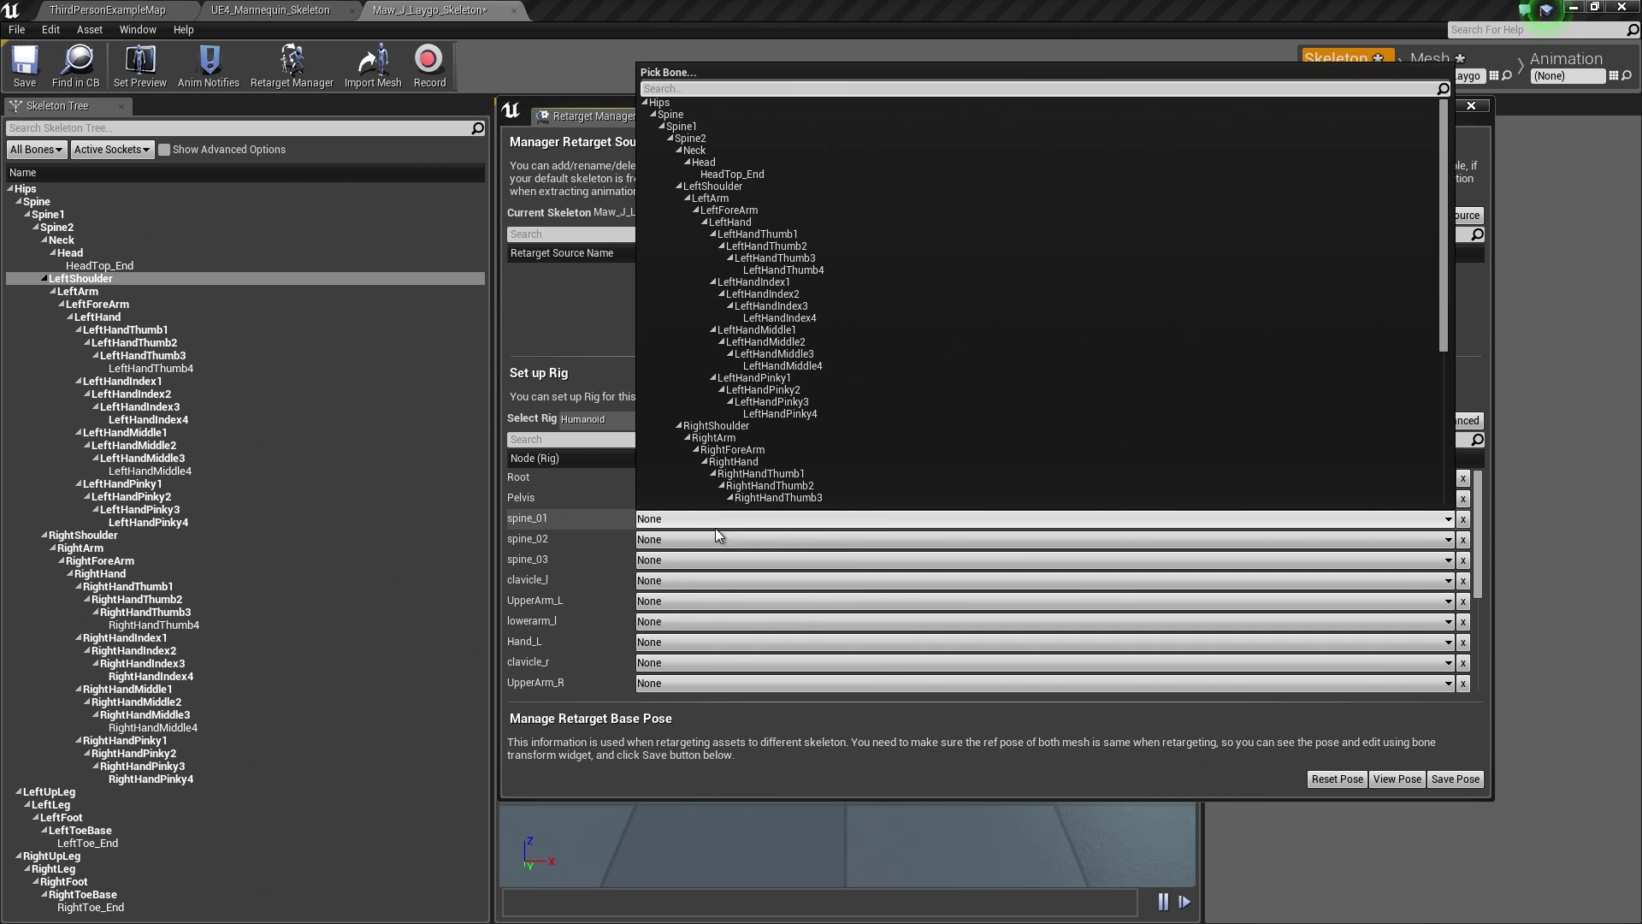
left_click(711, 114)
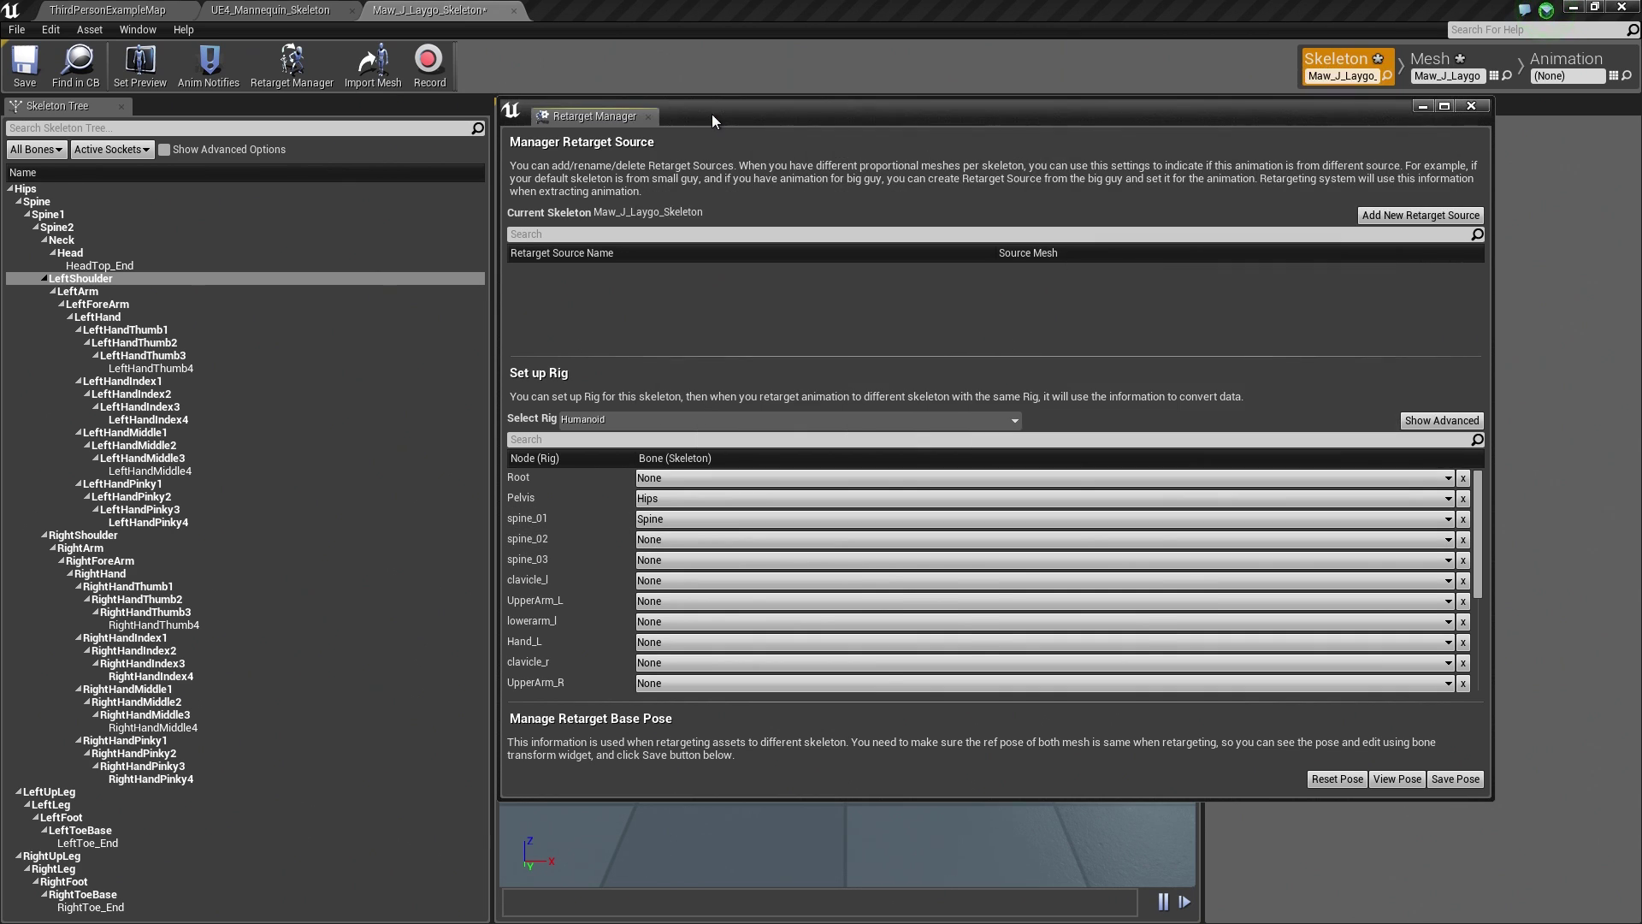
left_click(680, 539)
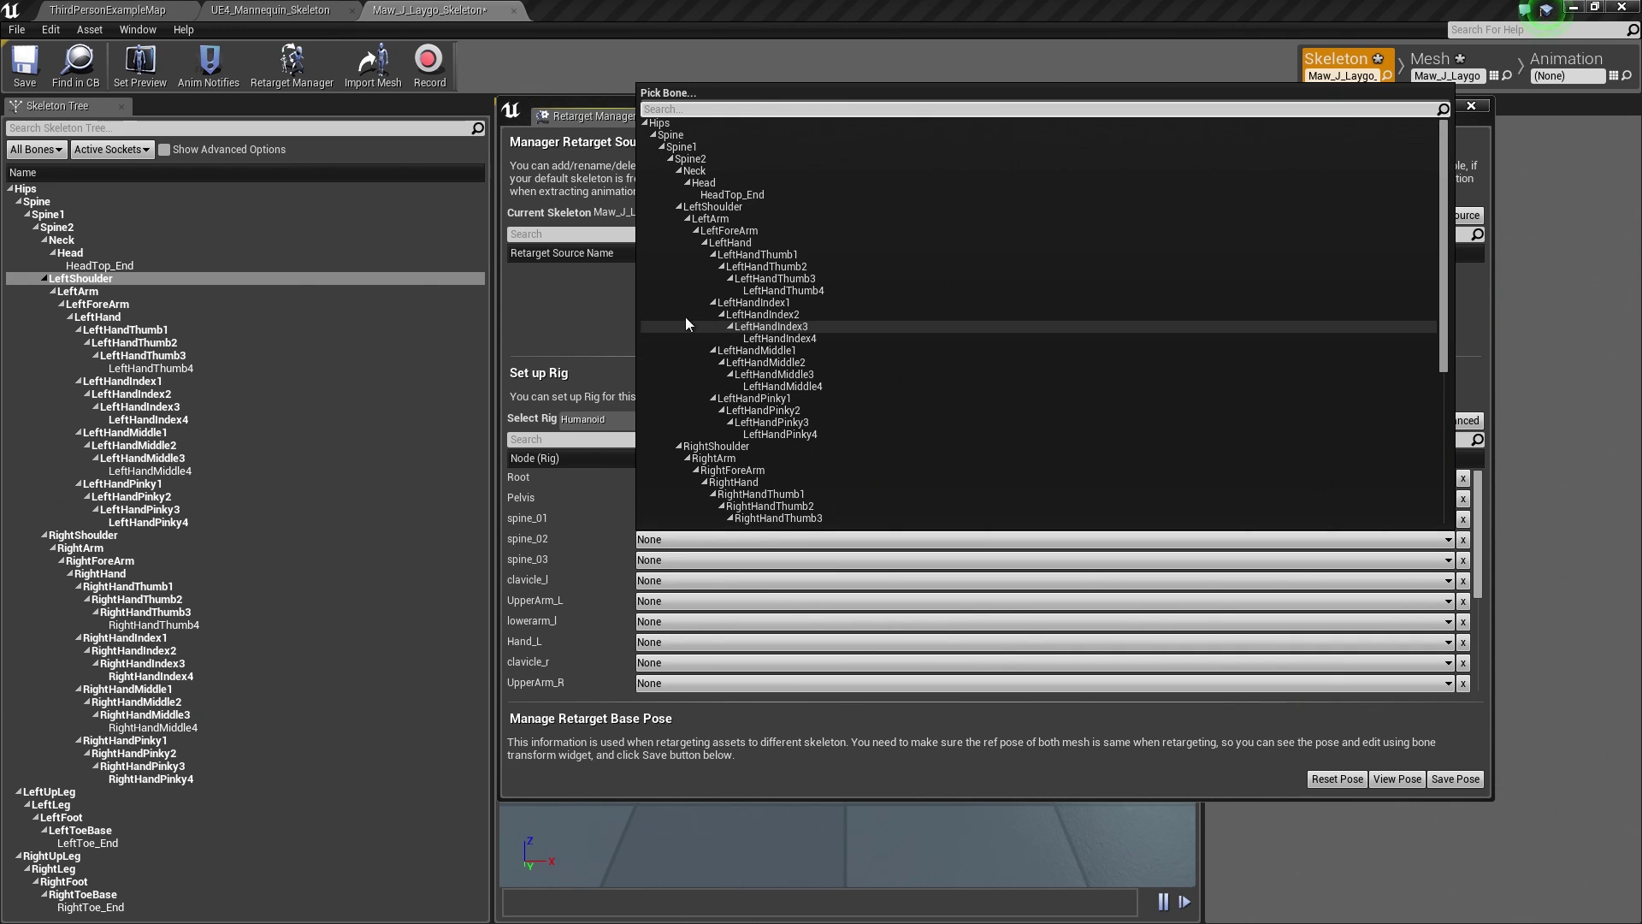
left_click(695, 145)
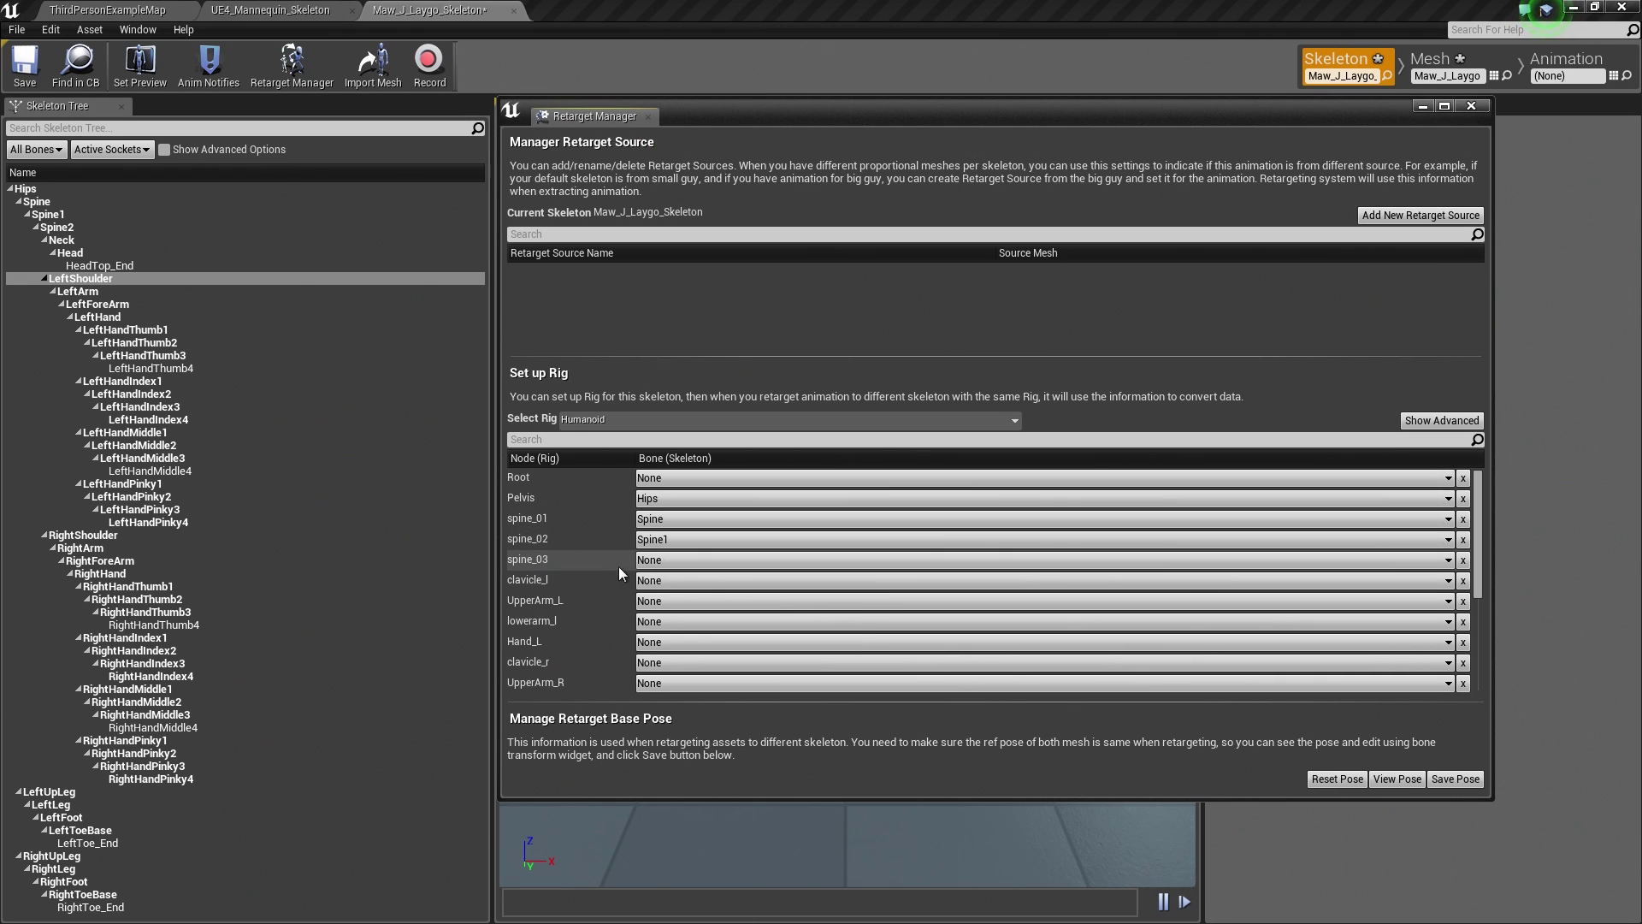
left_click(647, 559)
left_click(708, 176)
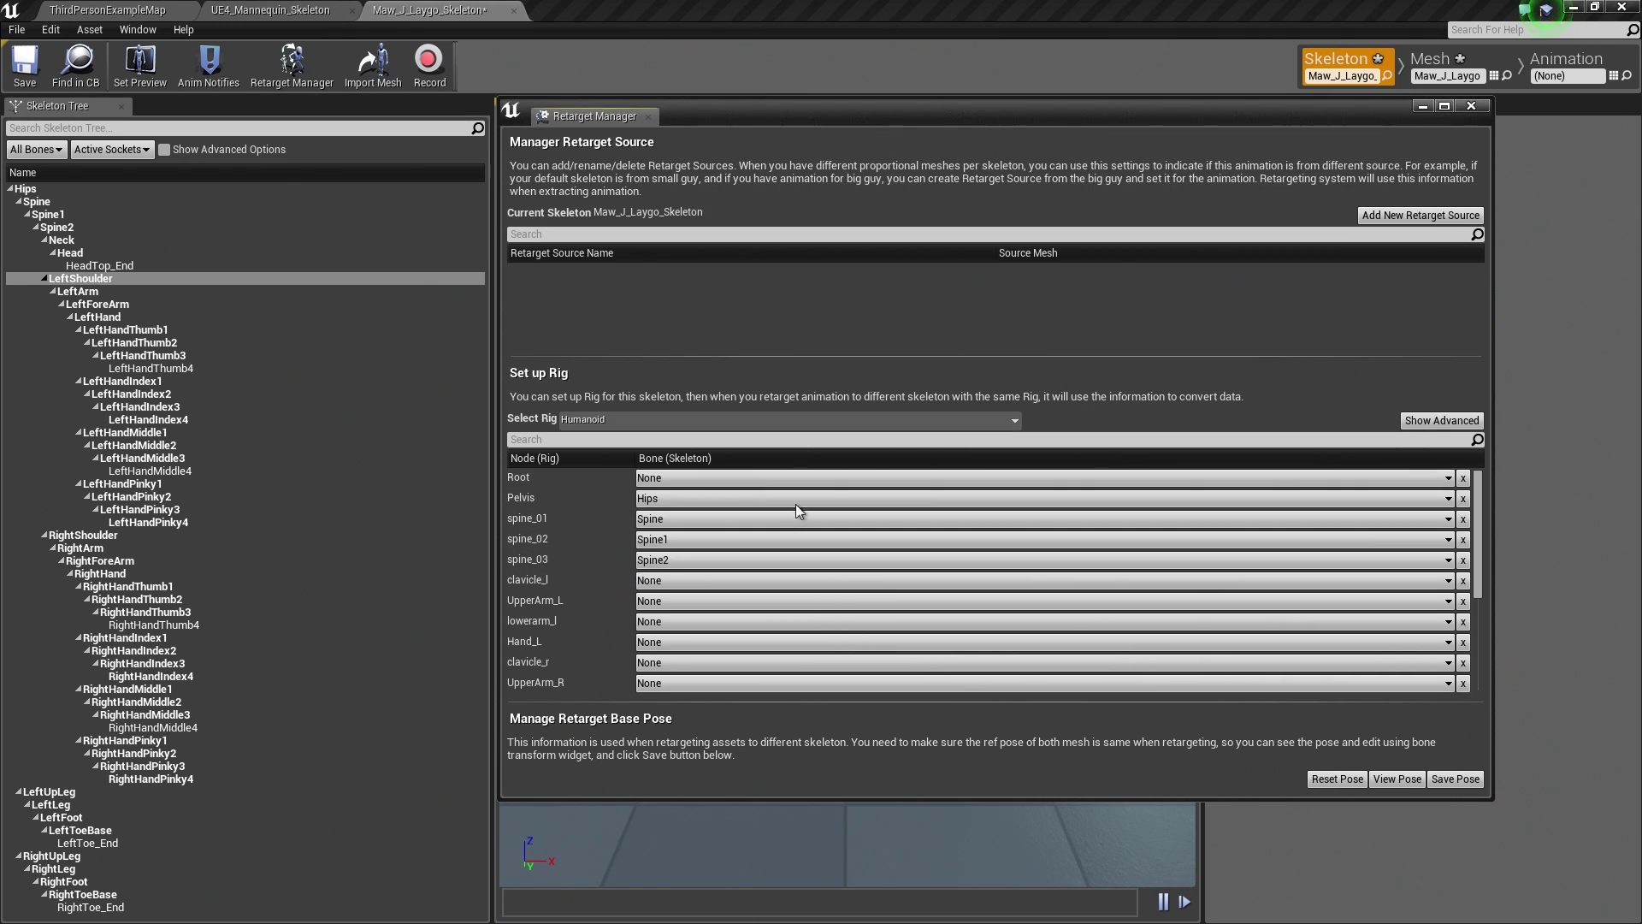
Step: Map the left arm nodes: clavicle_l to LeftShoulder, UpperArm_L to LeftArm, lowerarm_l to LeftForeArm and Hand_L to LeftHand
left_click(688, 582)
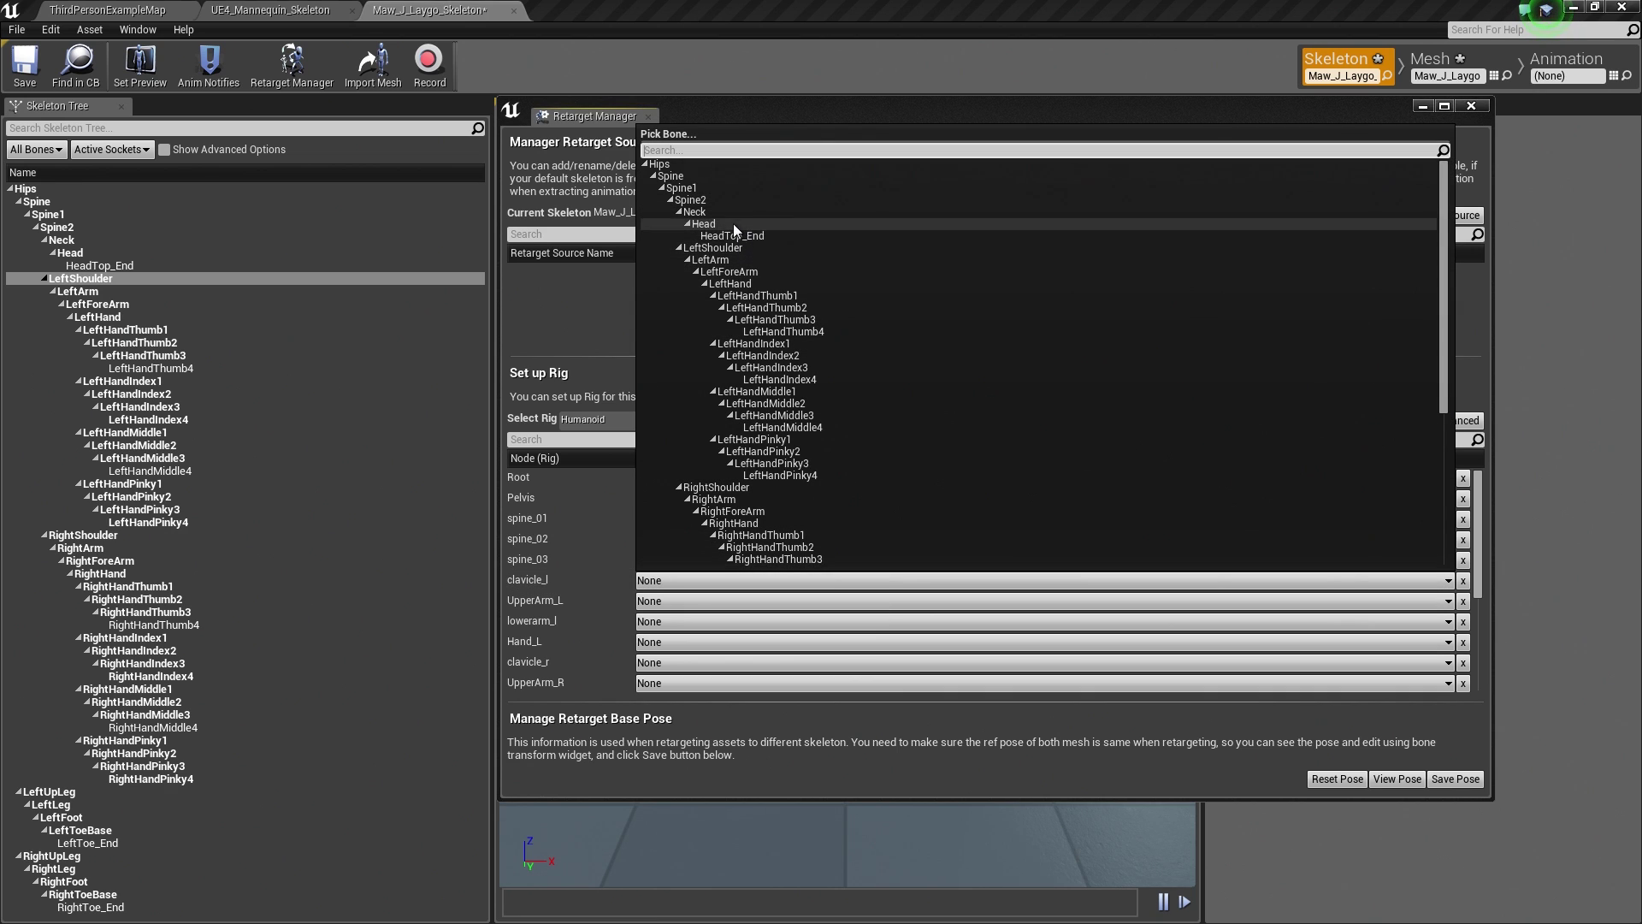
left_click(730, 248)
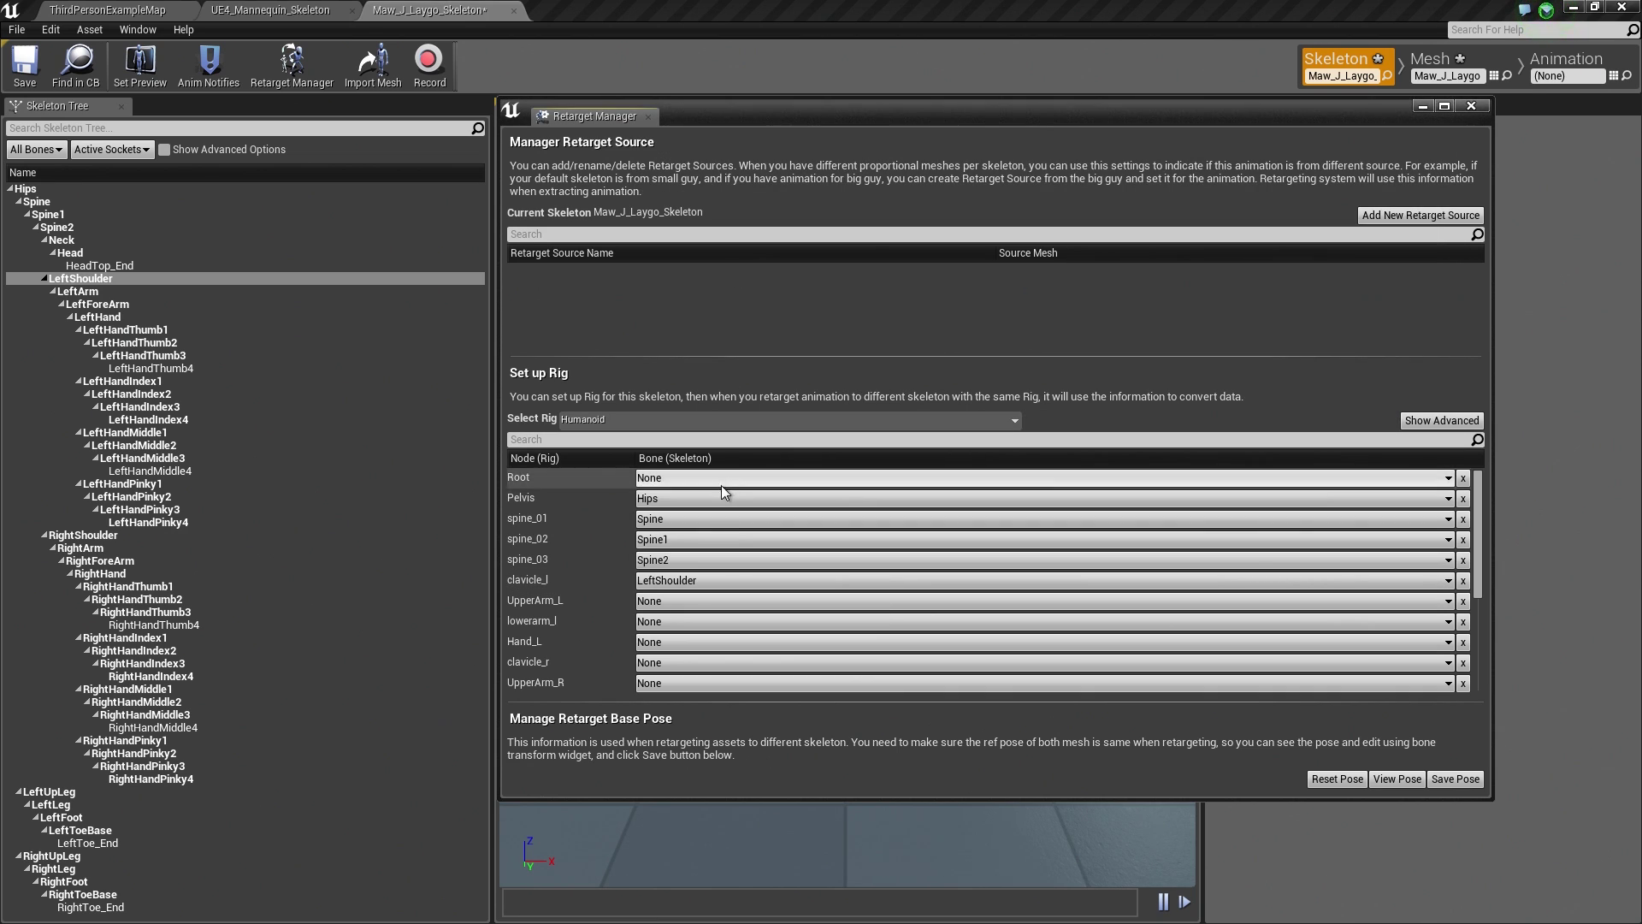
left_click(665, 606)
left_click(757, 284)
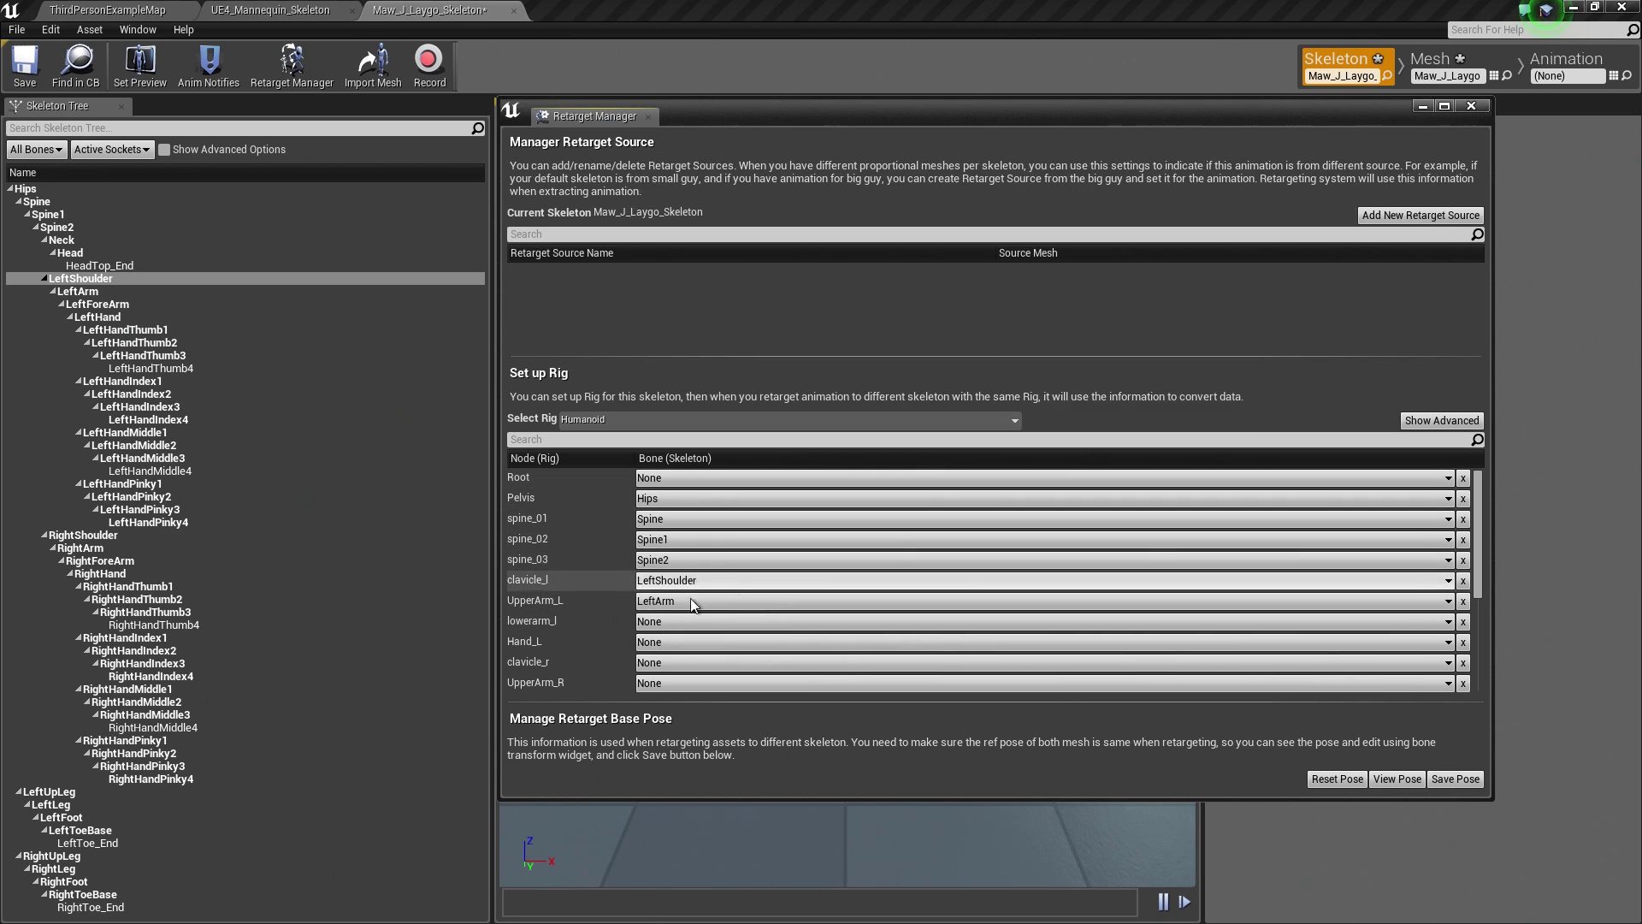
left_click(676, 623)
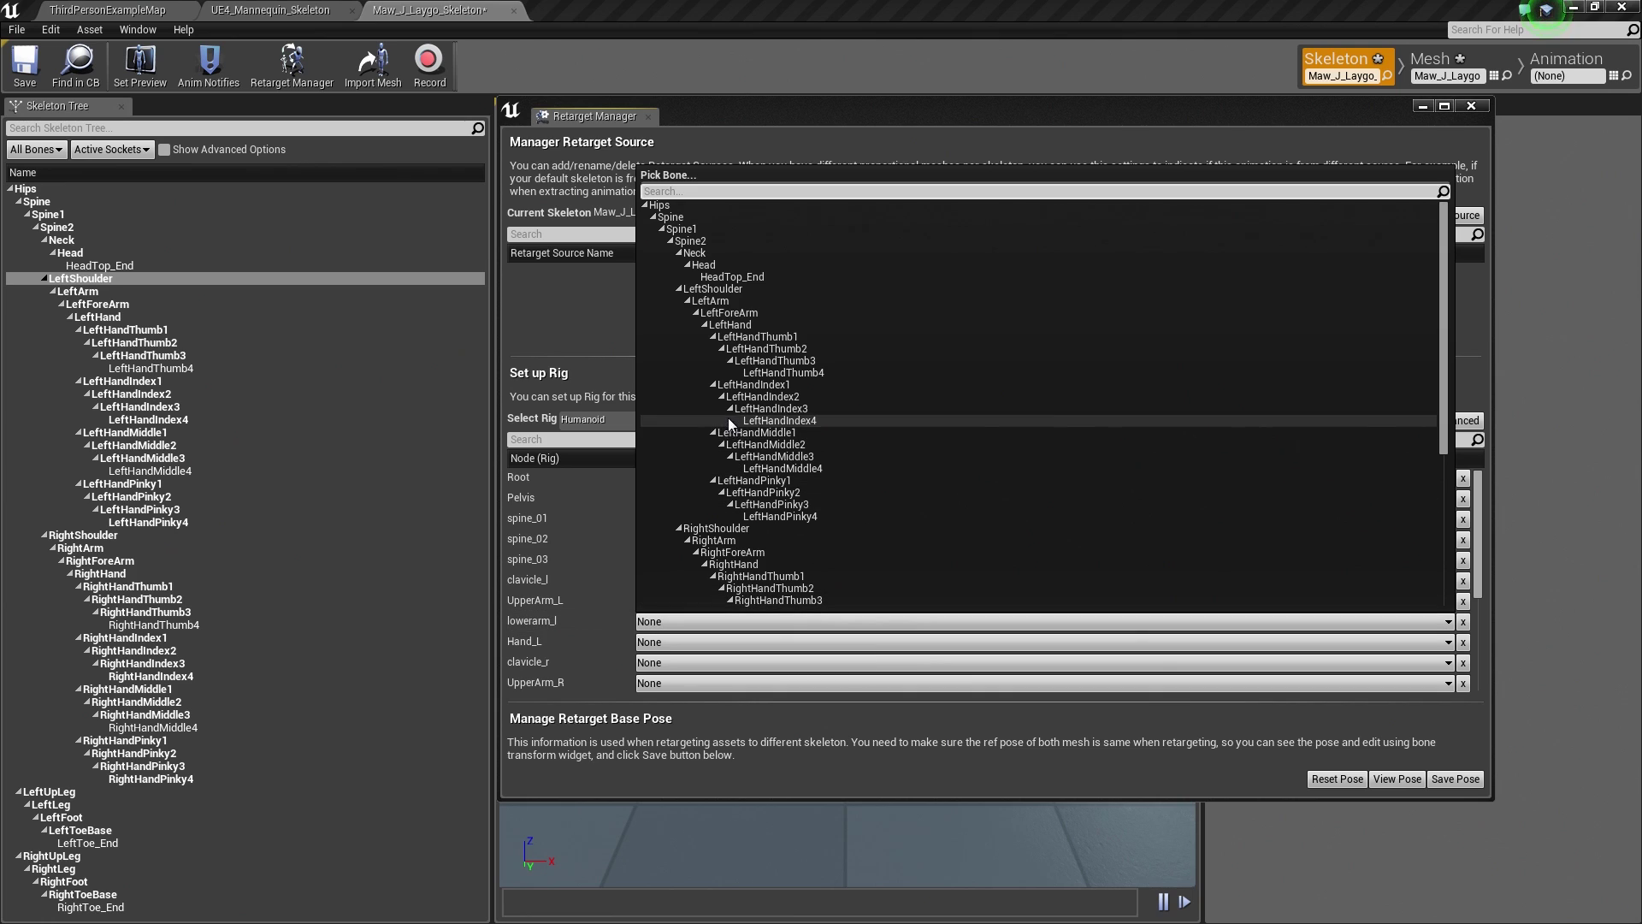
left_click(729, 313)
left_click(684, 643)
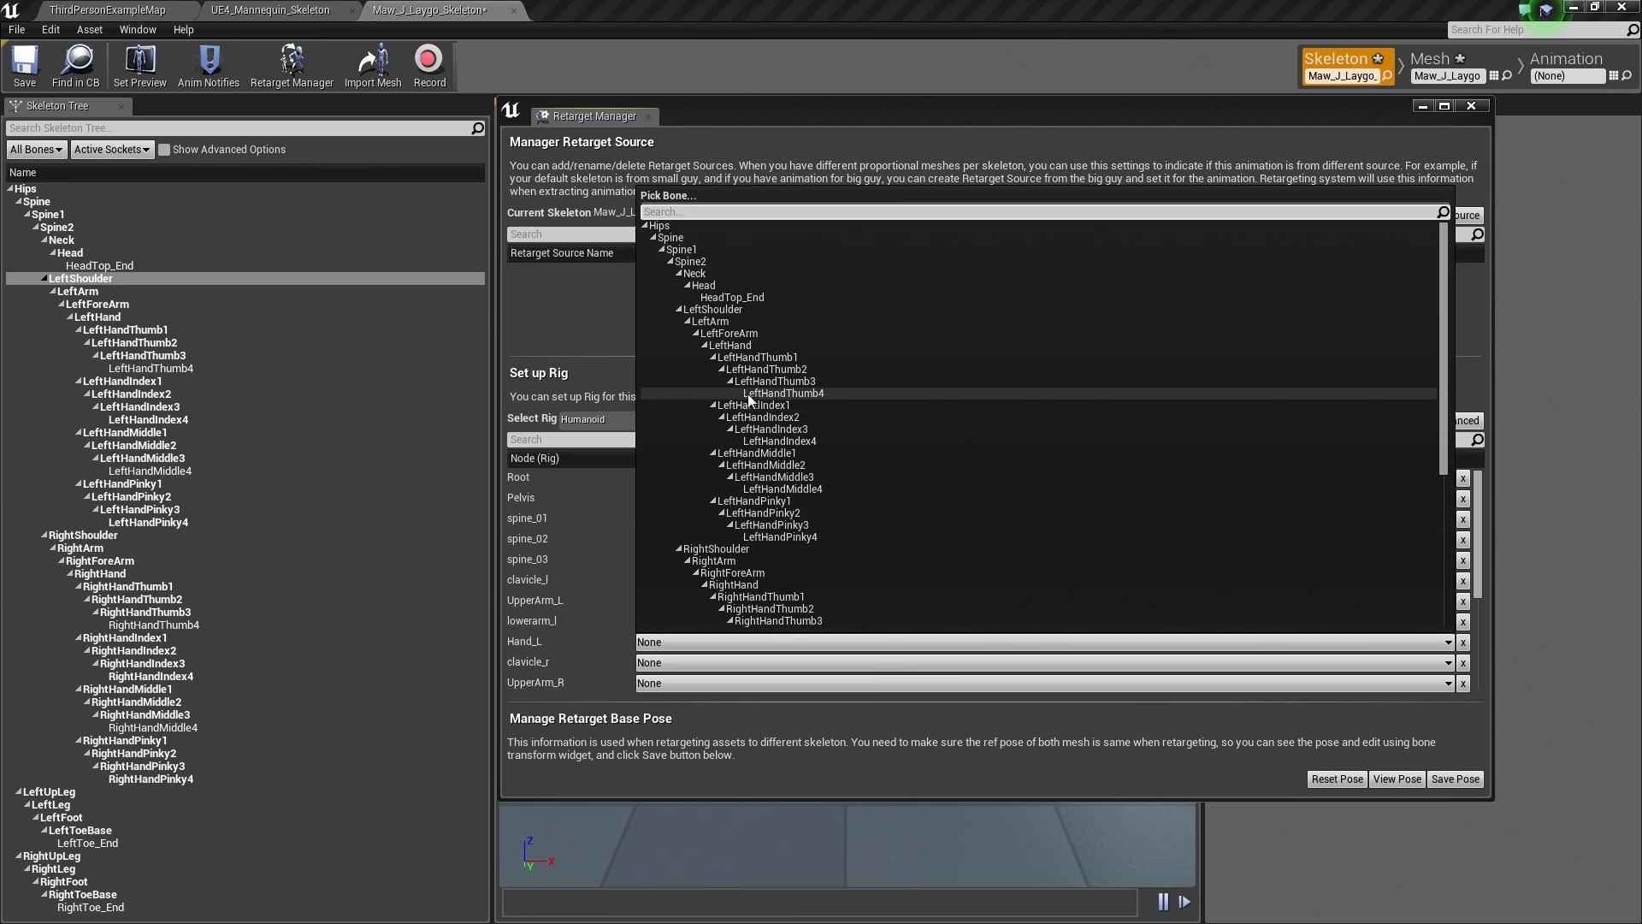
left_click(731, 345)
Step: Map clavicle_r to the RightShoulder bone and UpperArm_R to the RightArm bone
scroll(700, 587, "down", 2)
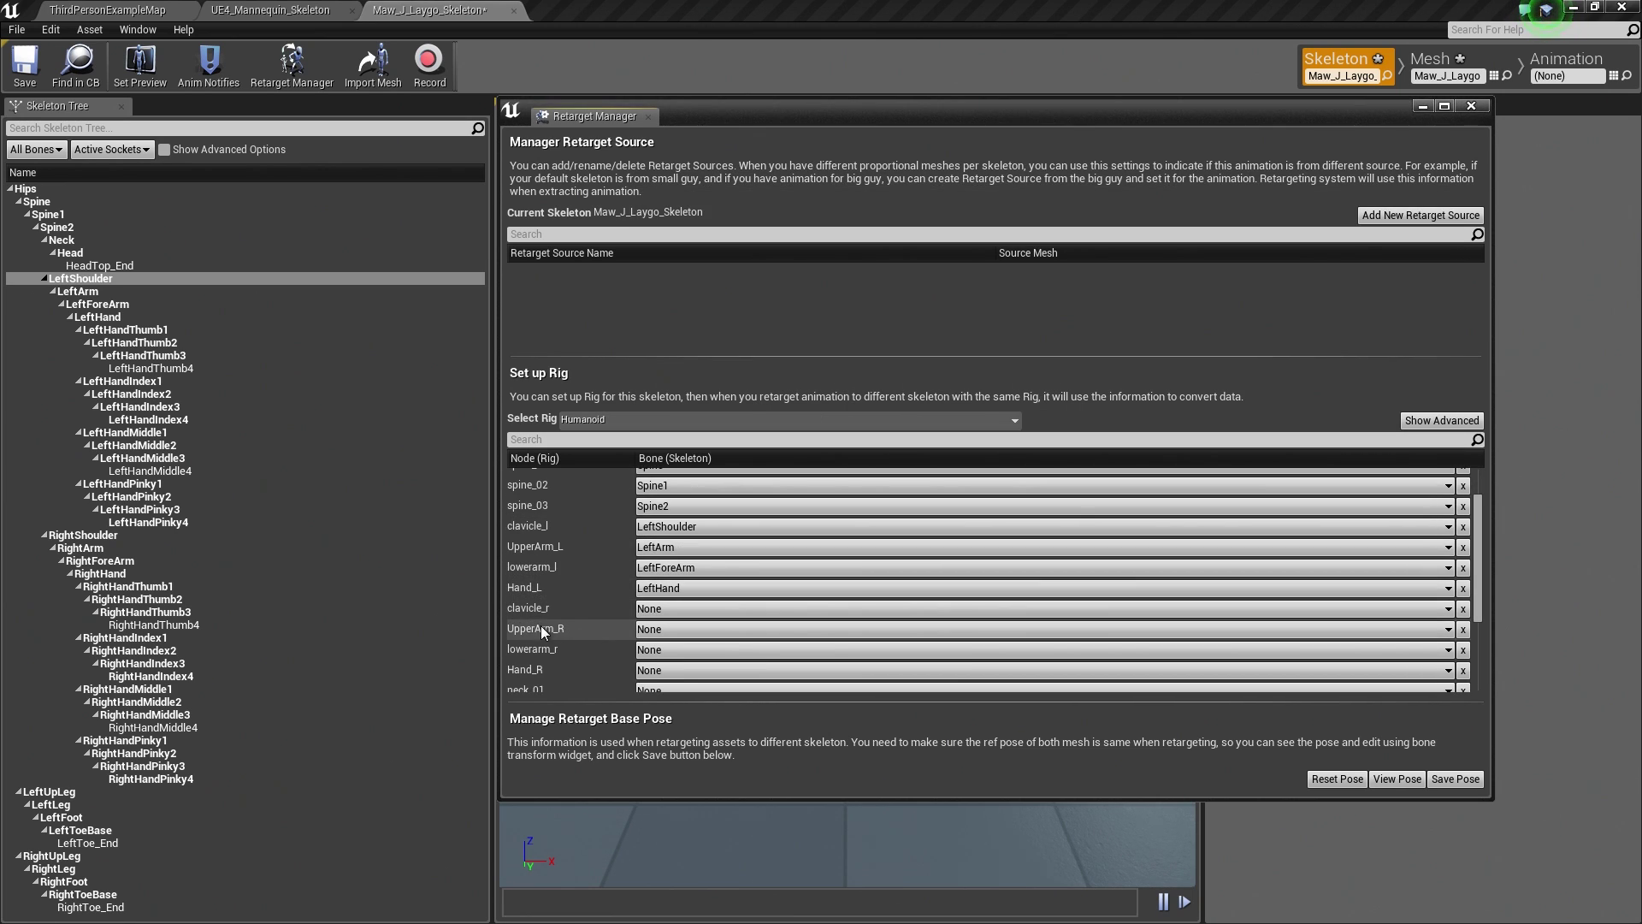
left_click(669, 607)
left_click(757, 506)
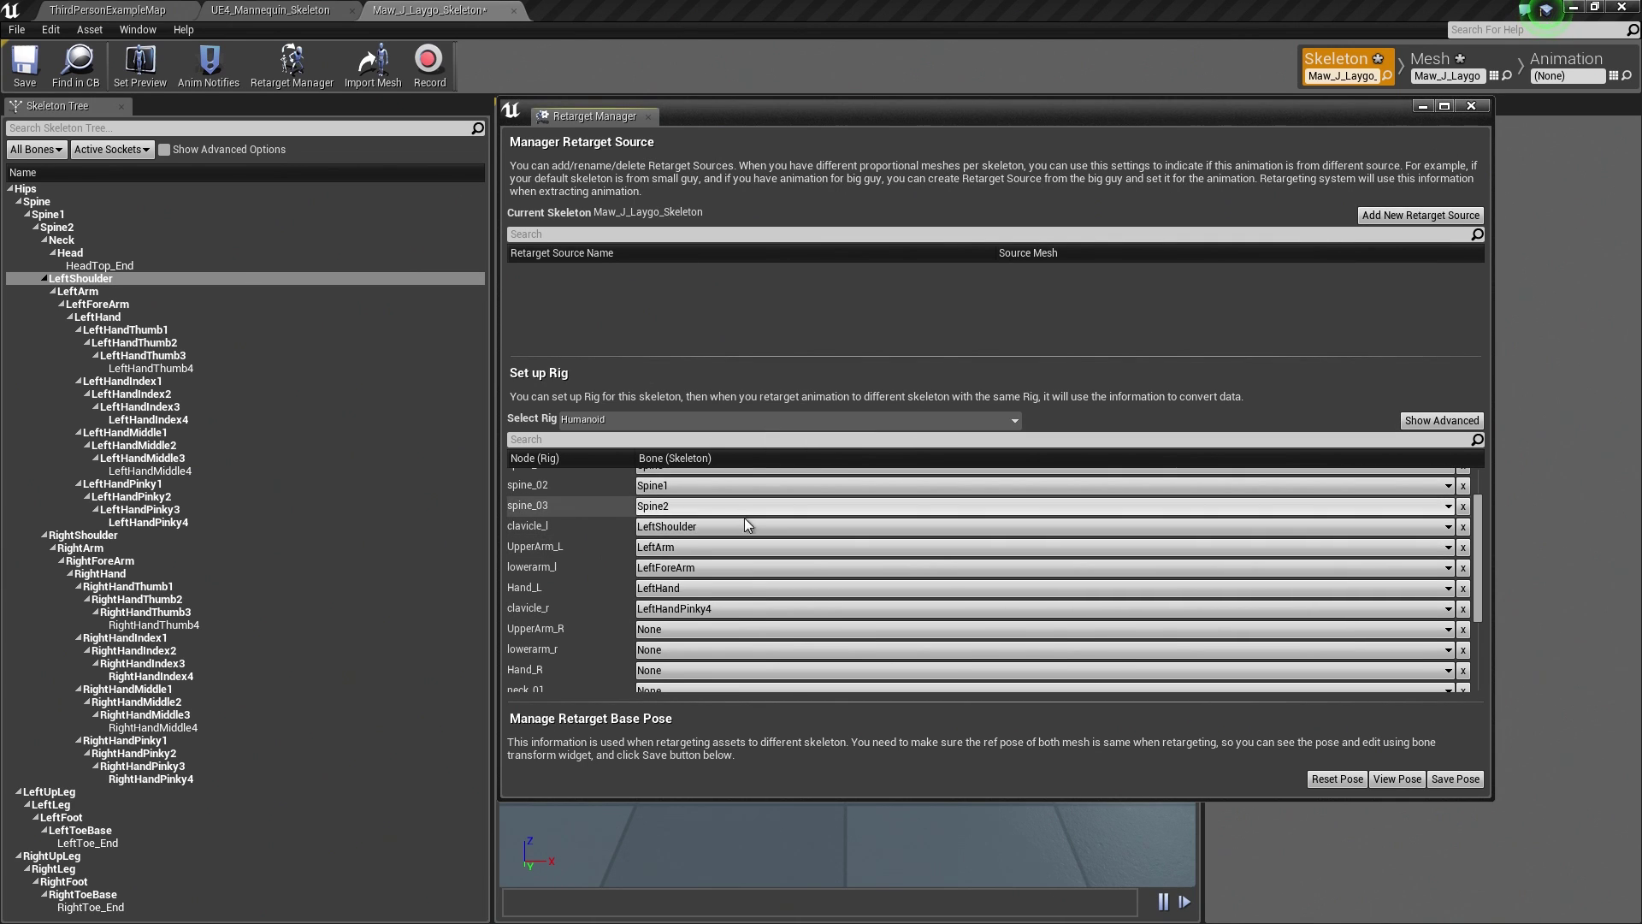
left_click(700, 609)
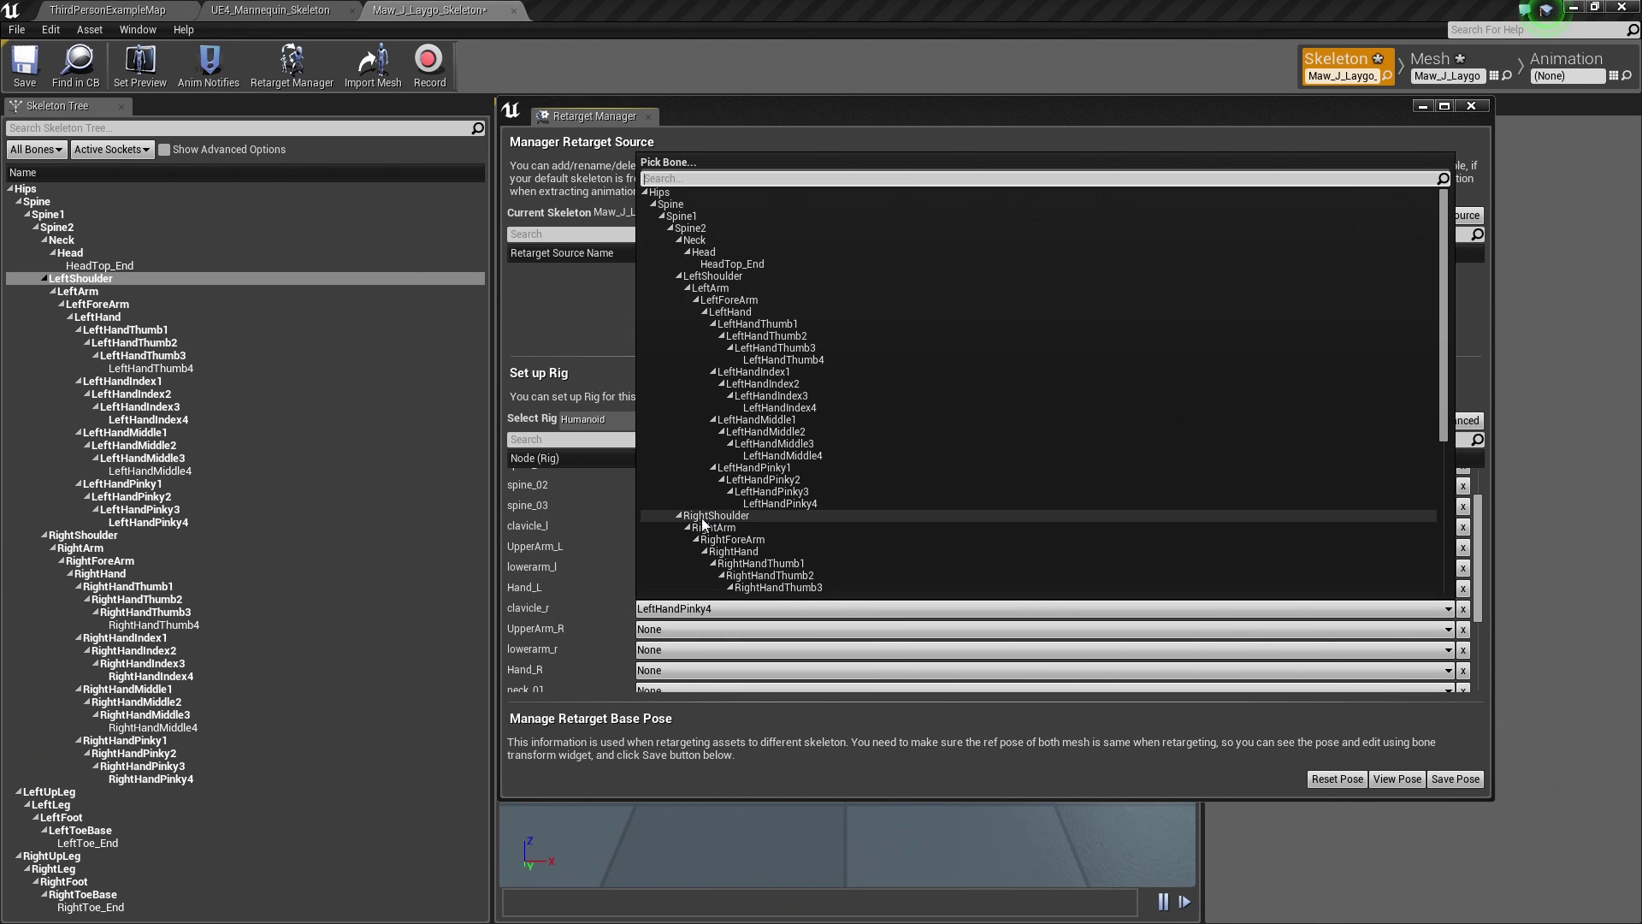
left_click(693, 512)
scroll(698, 546, "down", 2)
left_click(698, 546)
scroll(741, 461, "down", 1)
left_click(741, 439)
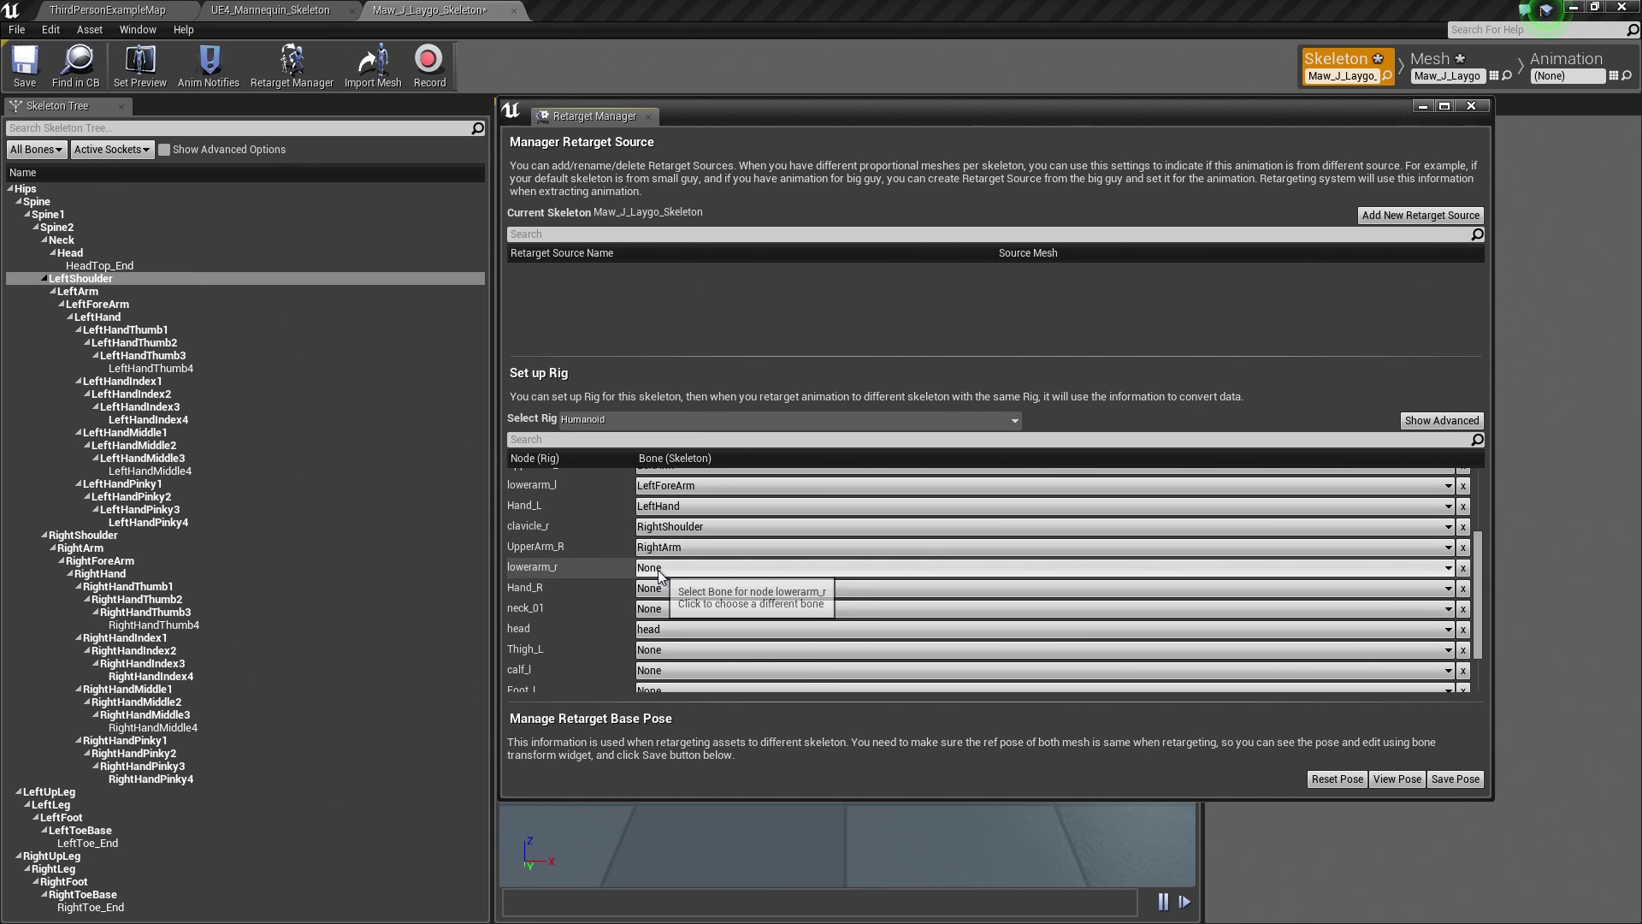
Step: Map lowerarm_r to the RightForeArm bone and Hand_R to the RightHand bone
left_click(663, 568)
left_click(740, 498)
left_click(697, 588)
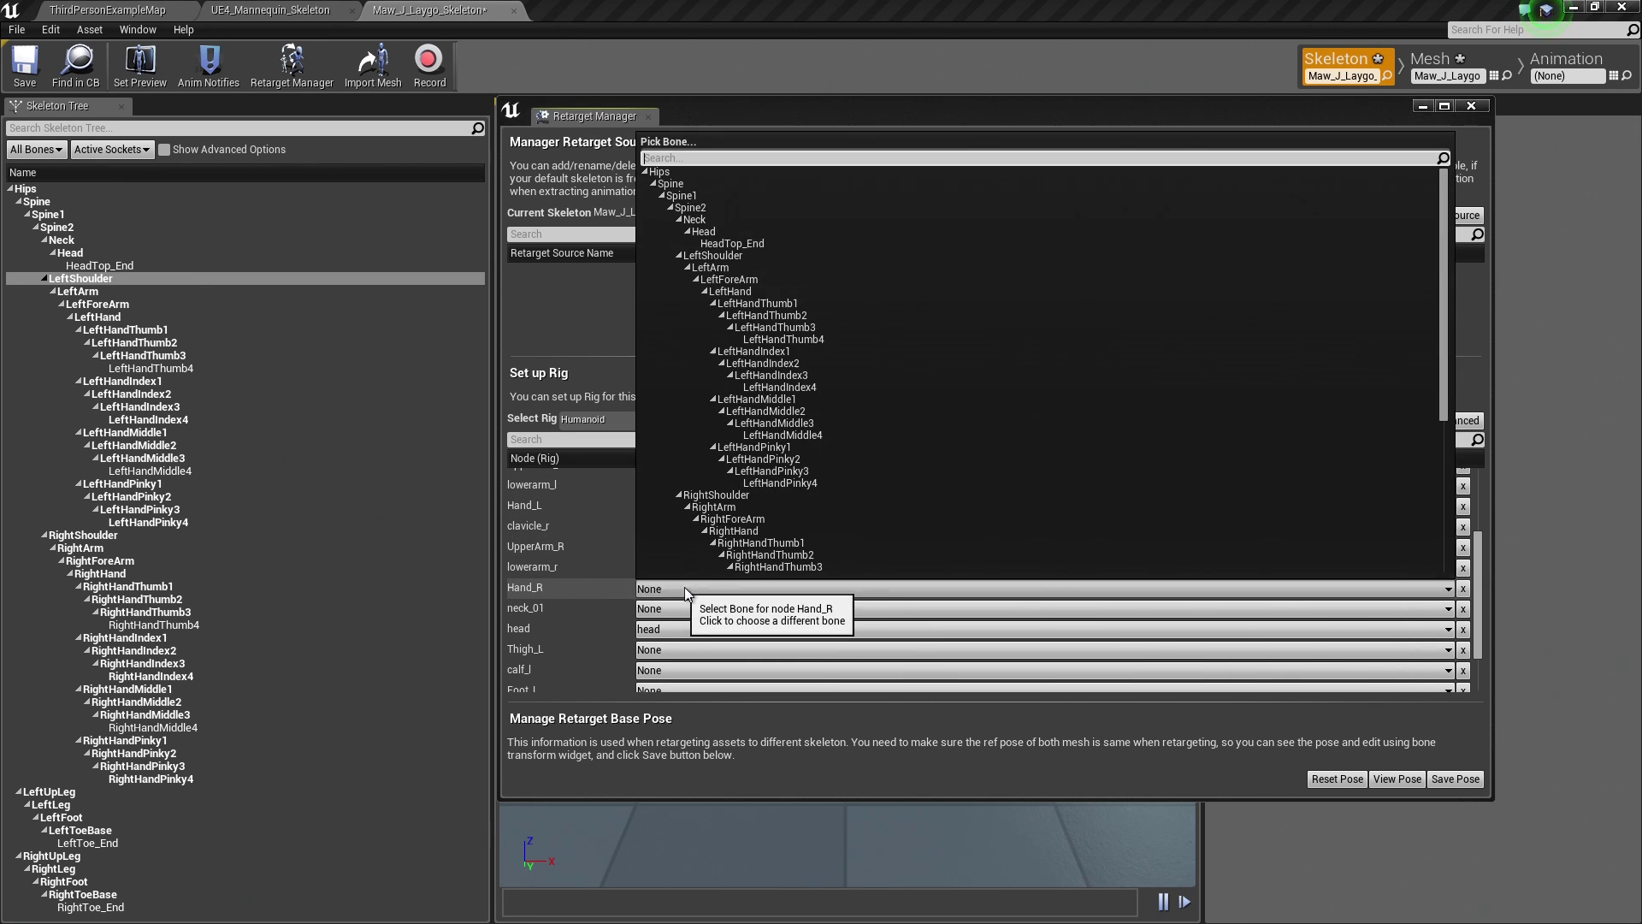
left_click(652, 546)
left_click(664, 587)
left_click(758, 530)
Step: Assign the Neck bone to the neck_01 node
scroll(710, 595, "down", 1)
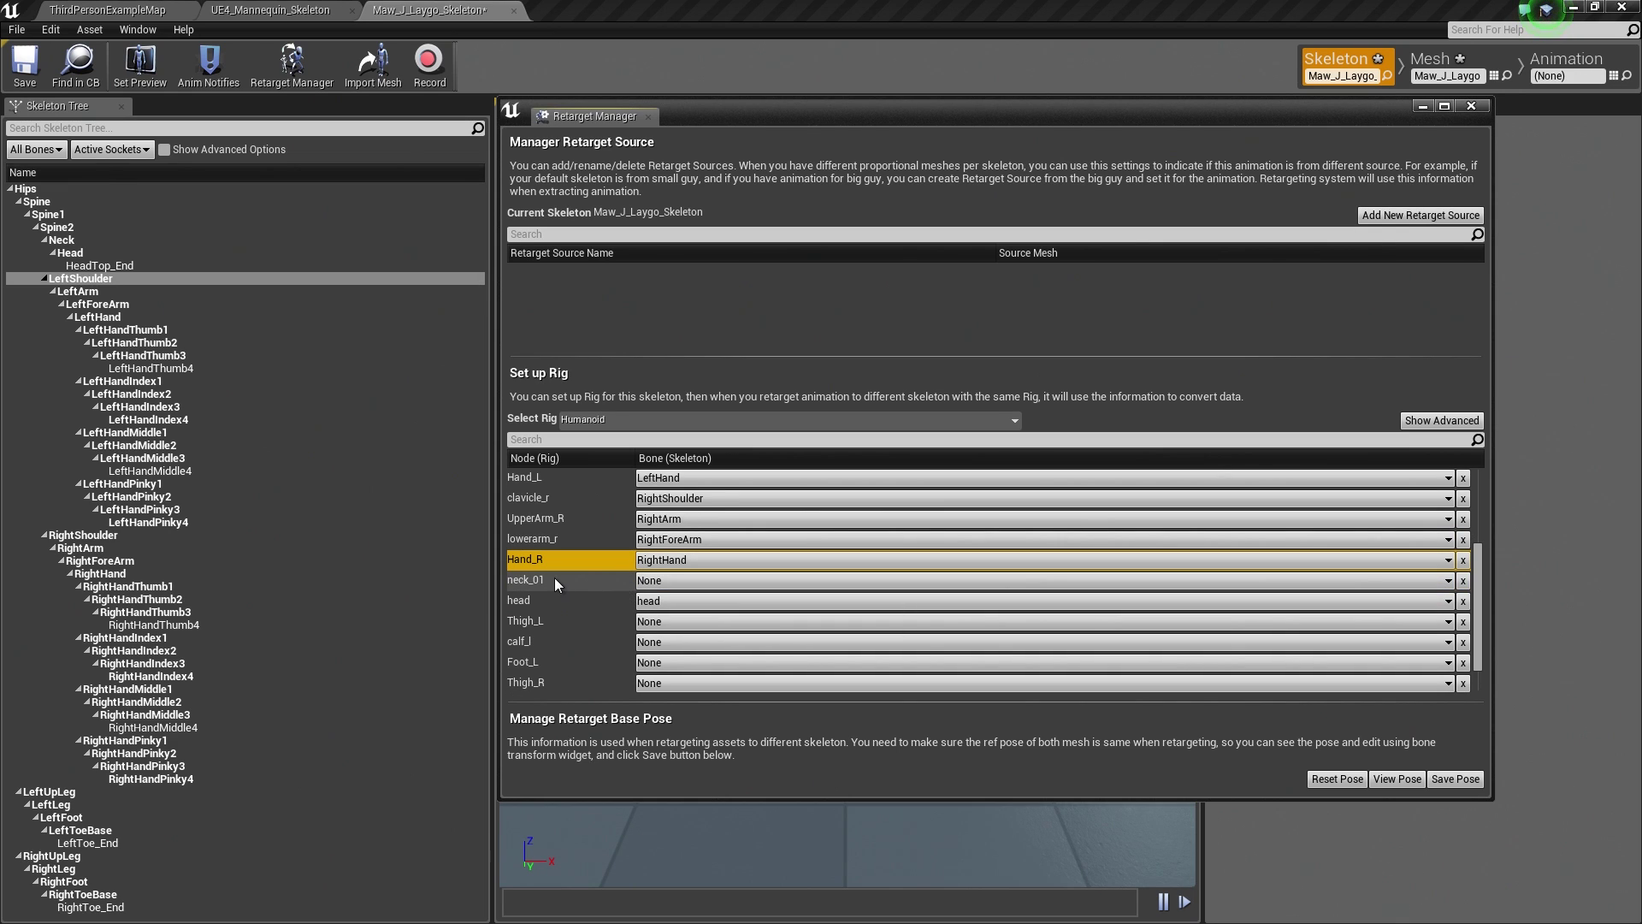
left_click(659, 580)
left_click(728, 210)
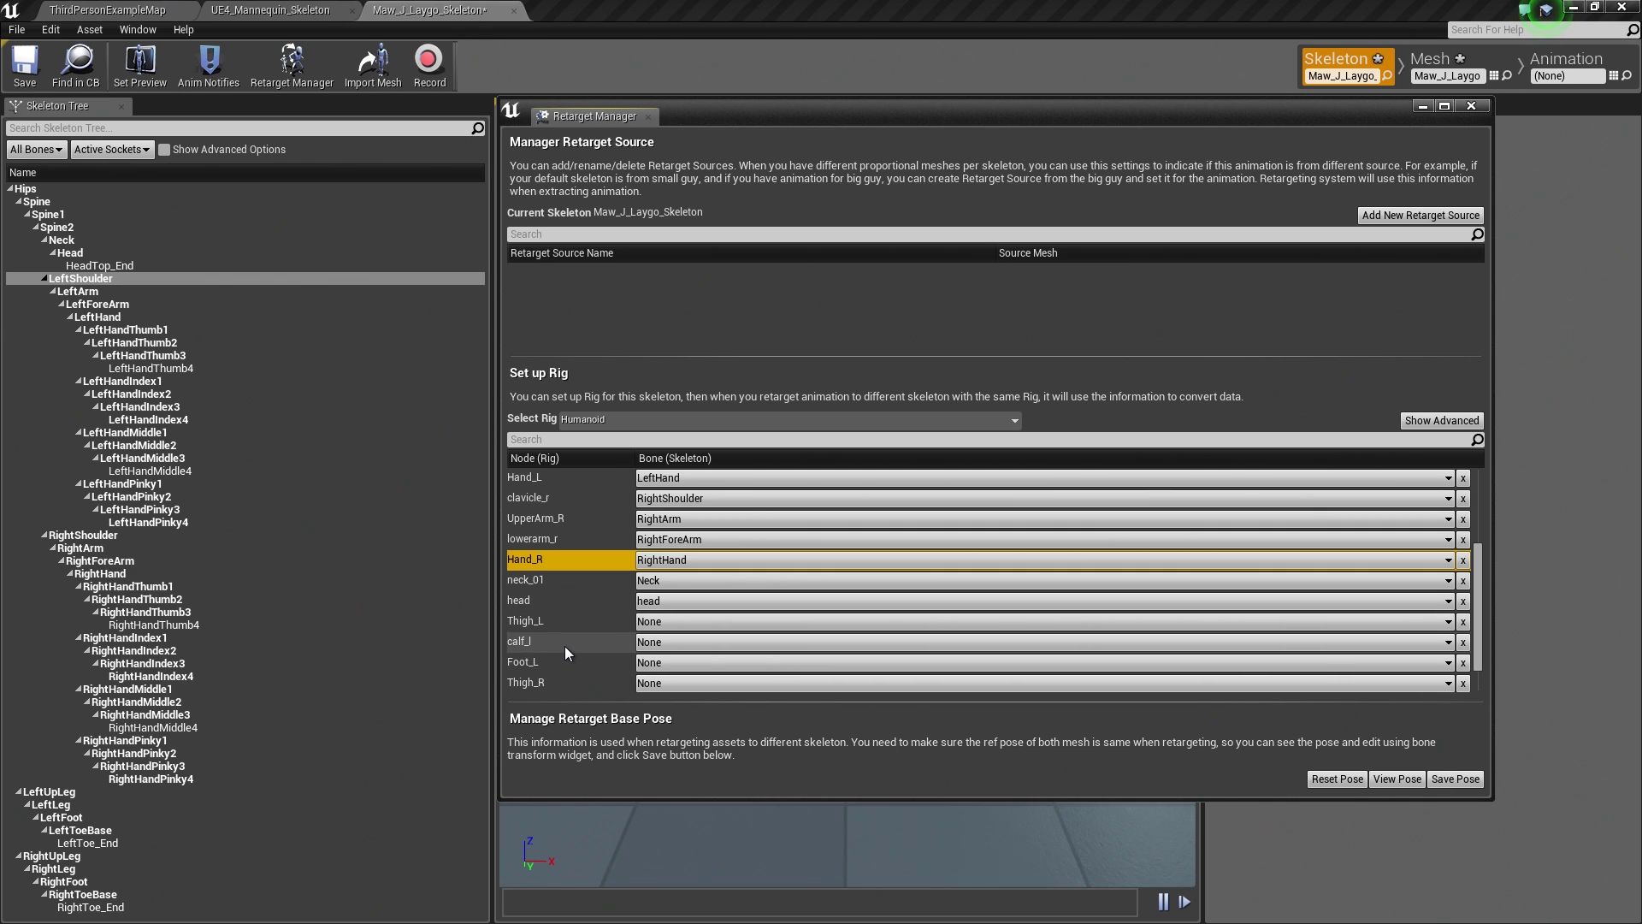
Step: Map the left leg nodes: Thigh_L to LeftUpLeg, calf_l to LeftLeg and Foot_L to LeftFoot
left_click(664, 621)
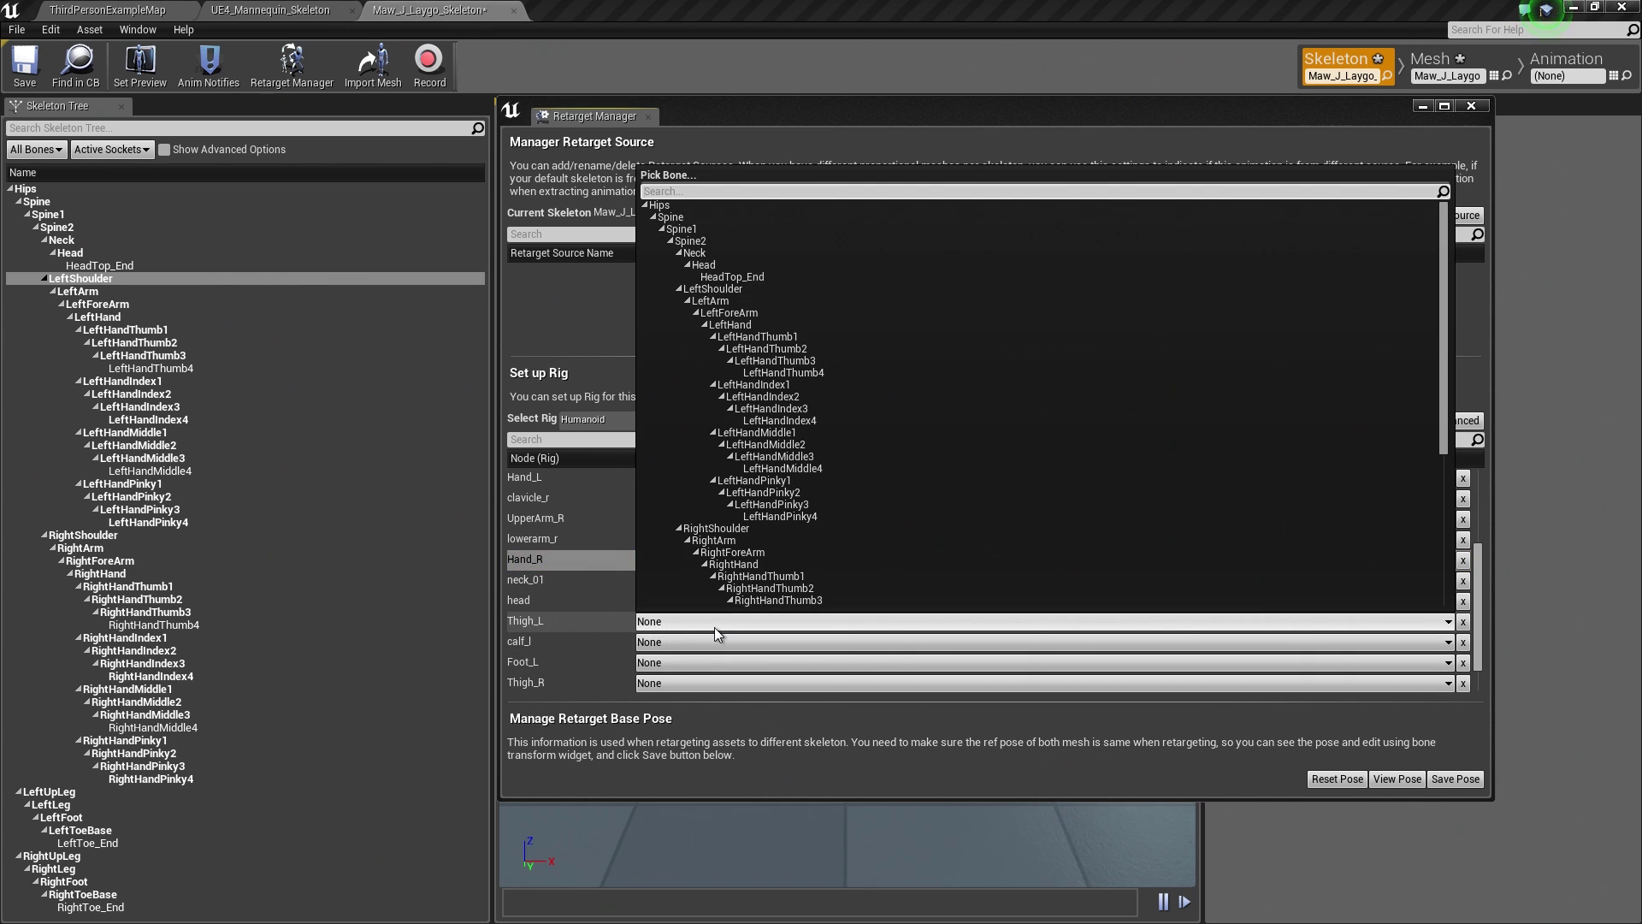
scroll(816, 419, "down", 5)
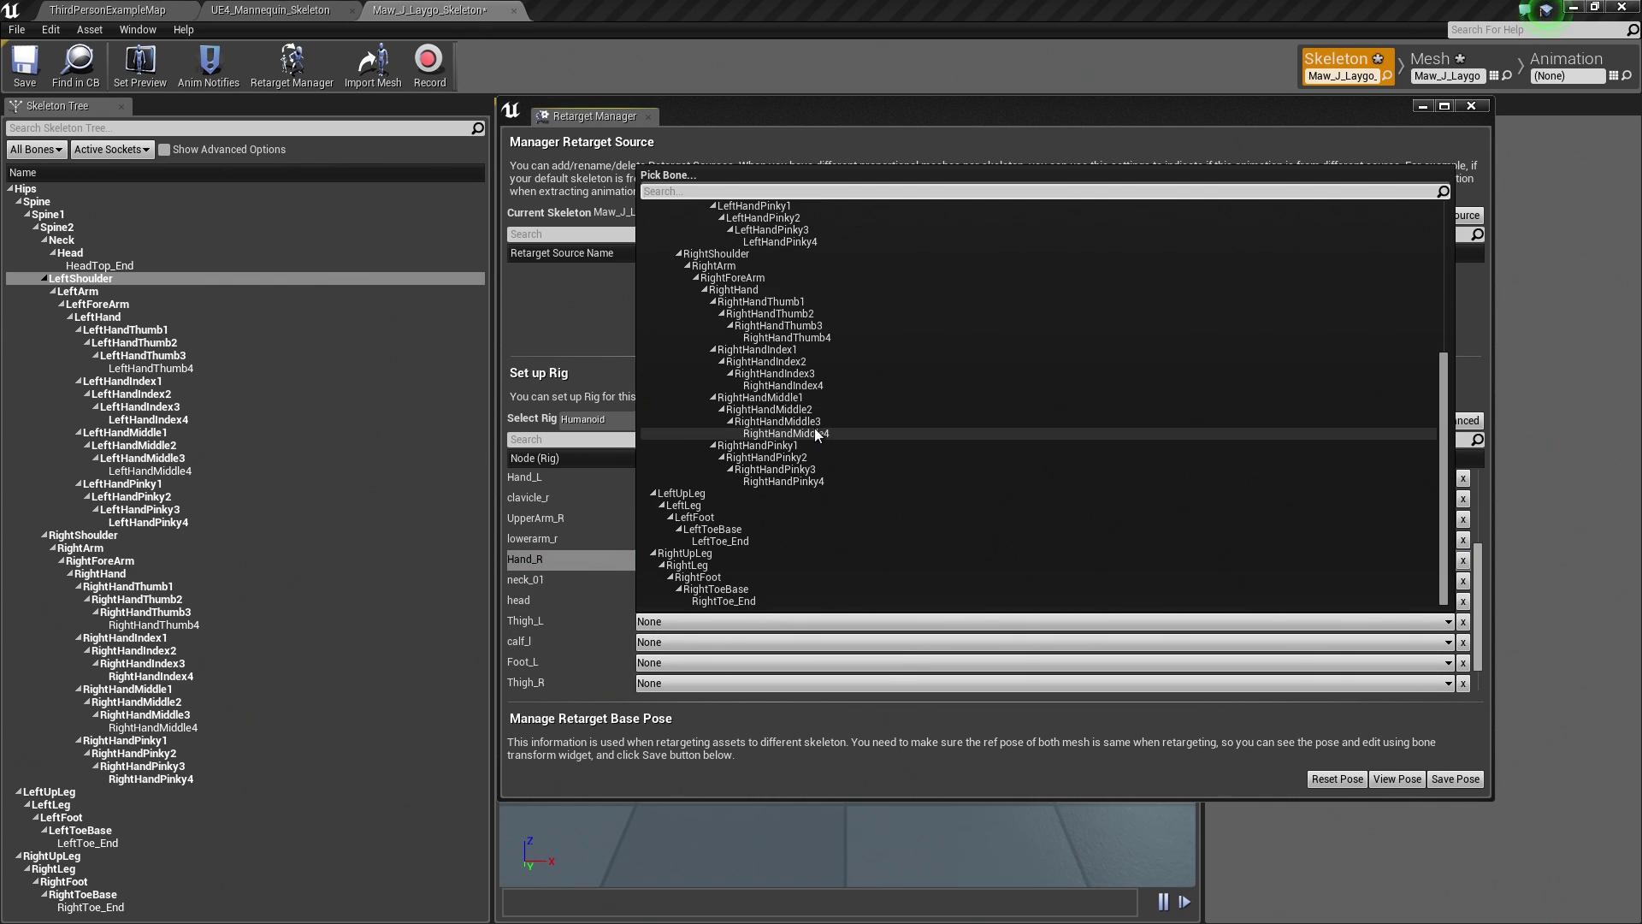
left_click(691, 496)
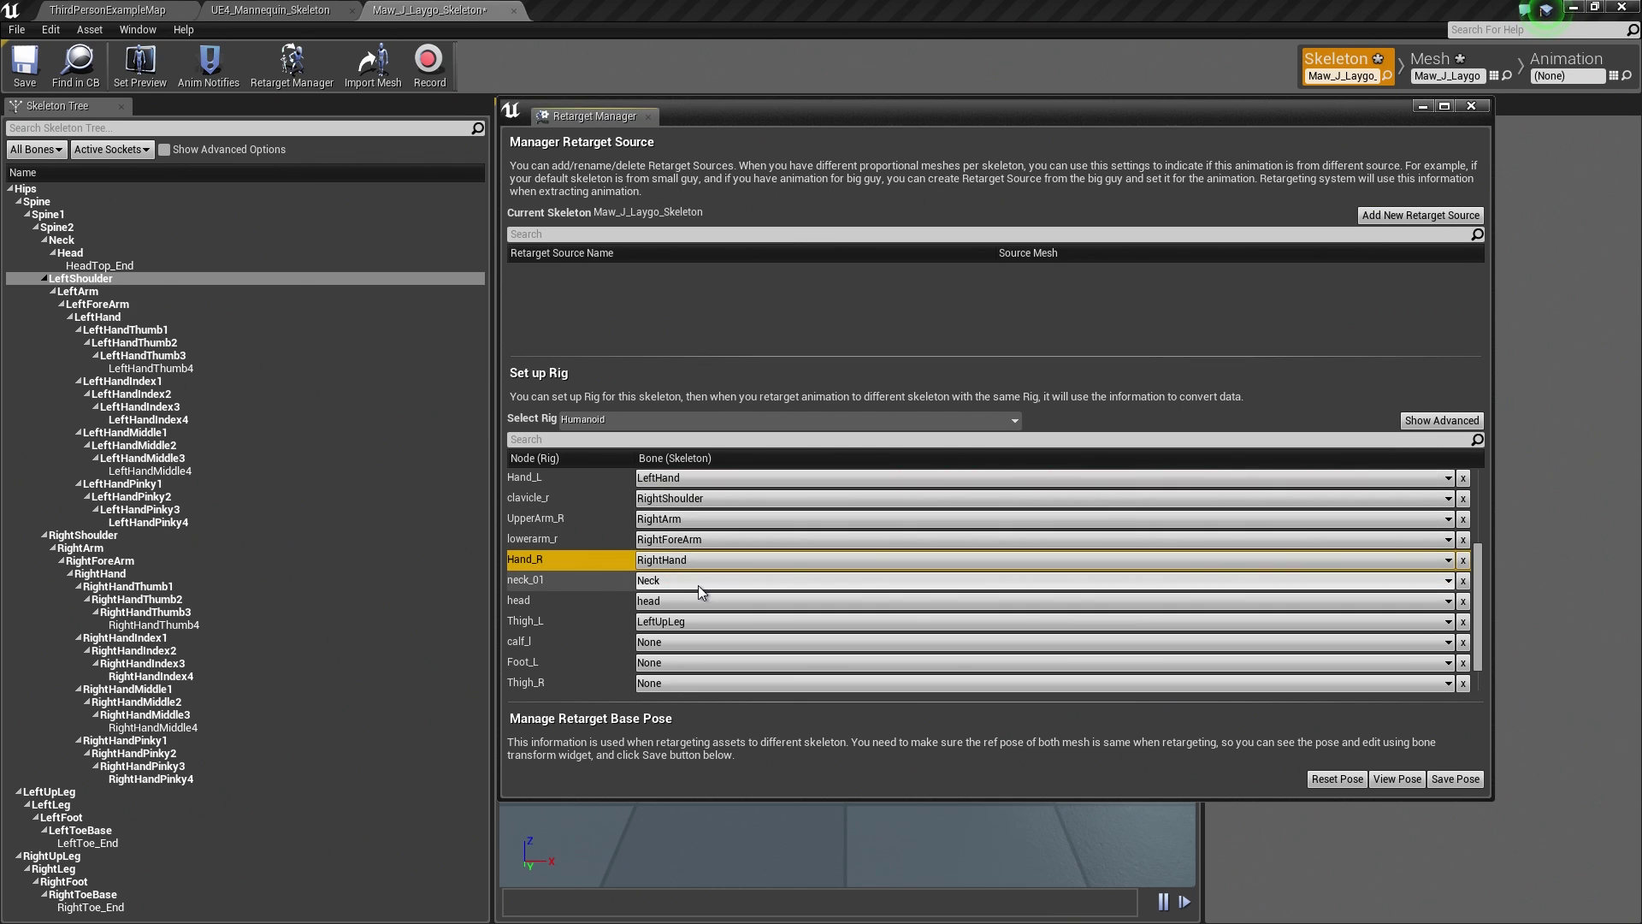
left_click(658, 643)
scroll(751, 524, "down", 5)
left_click(701, 526)
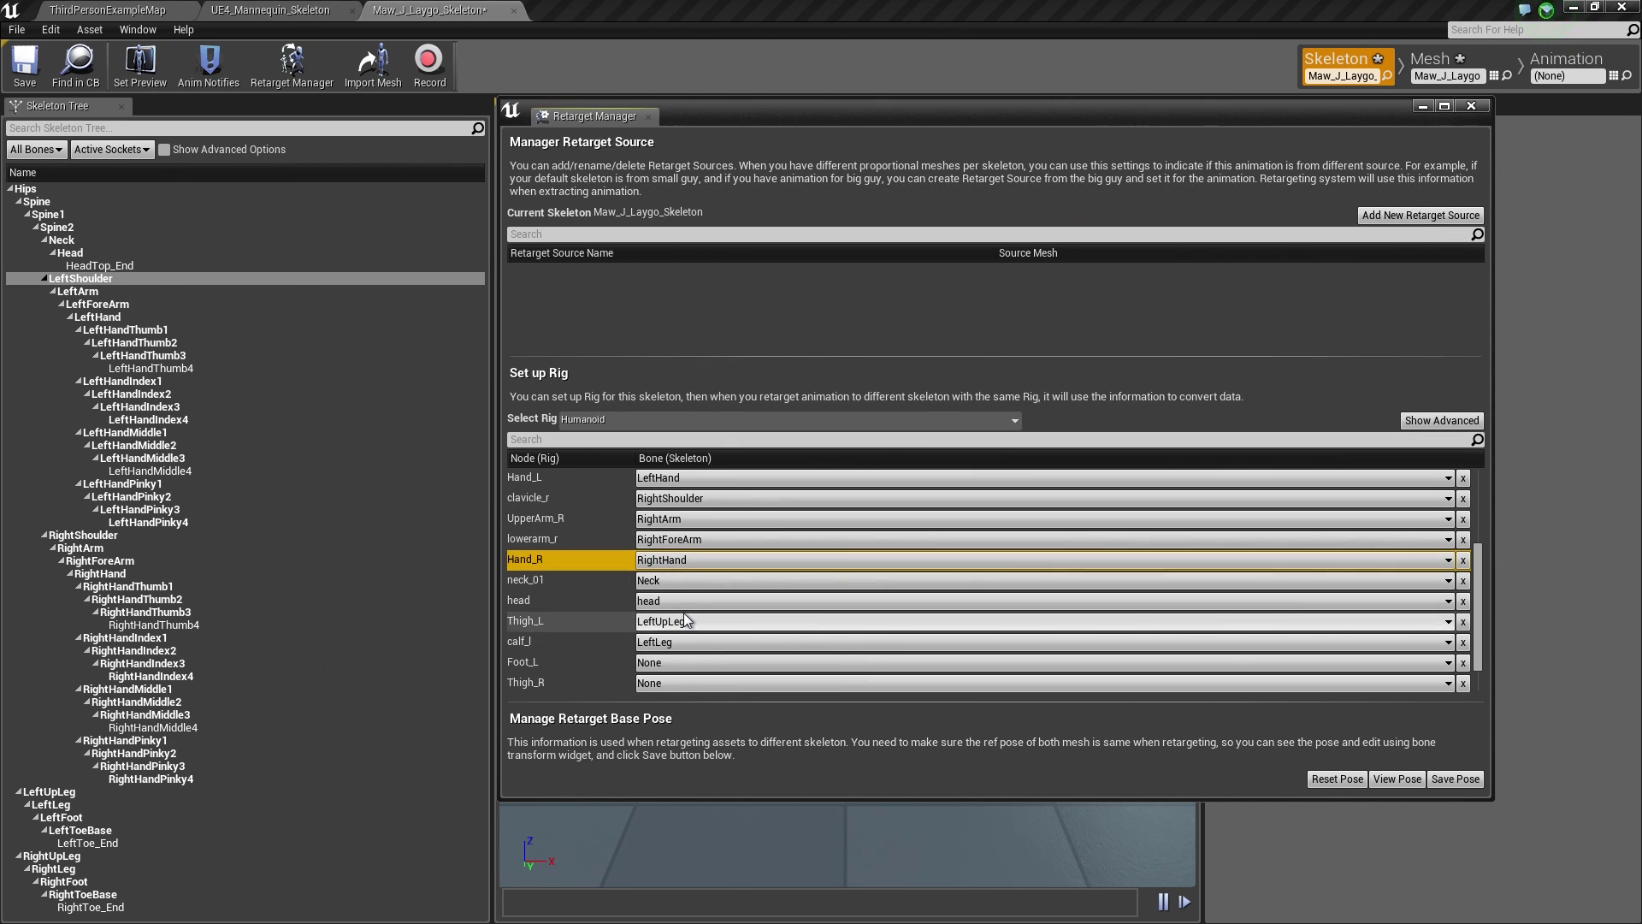
left_click(680, 664)
scroll(734, 560, "down", 5)
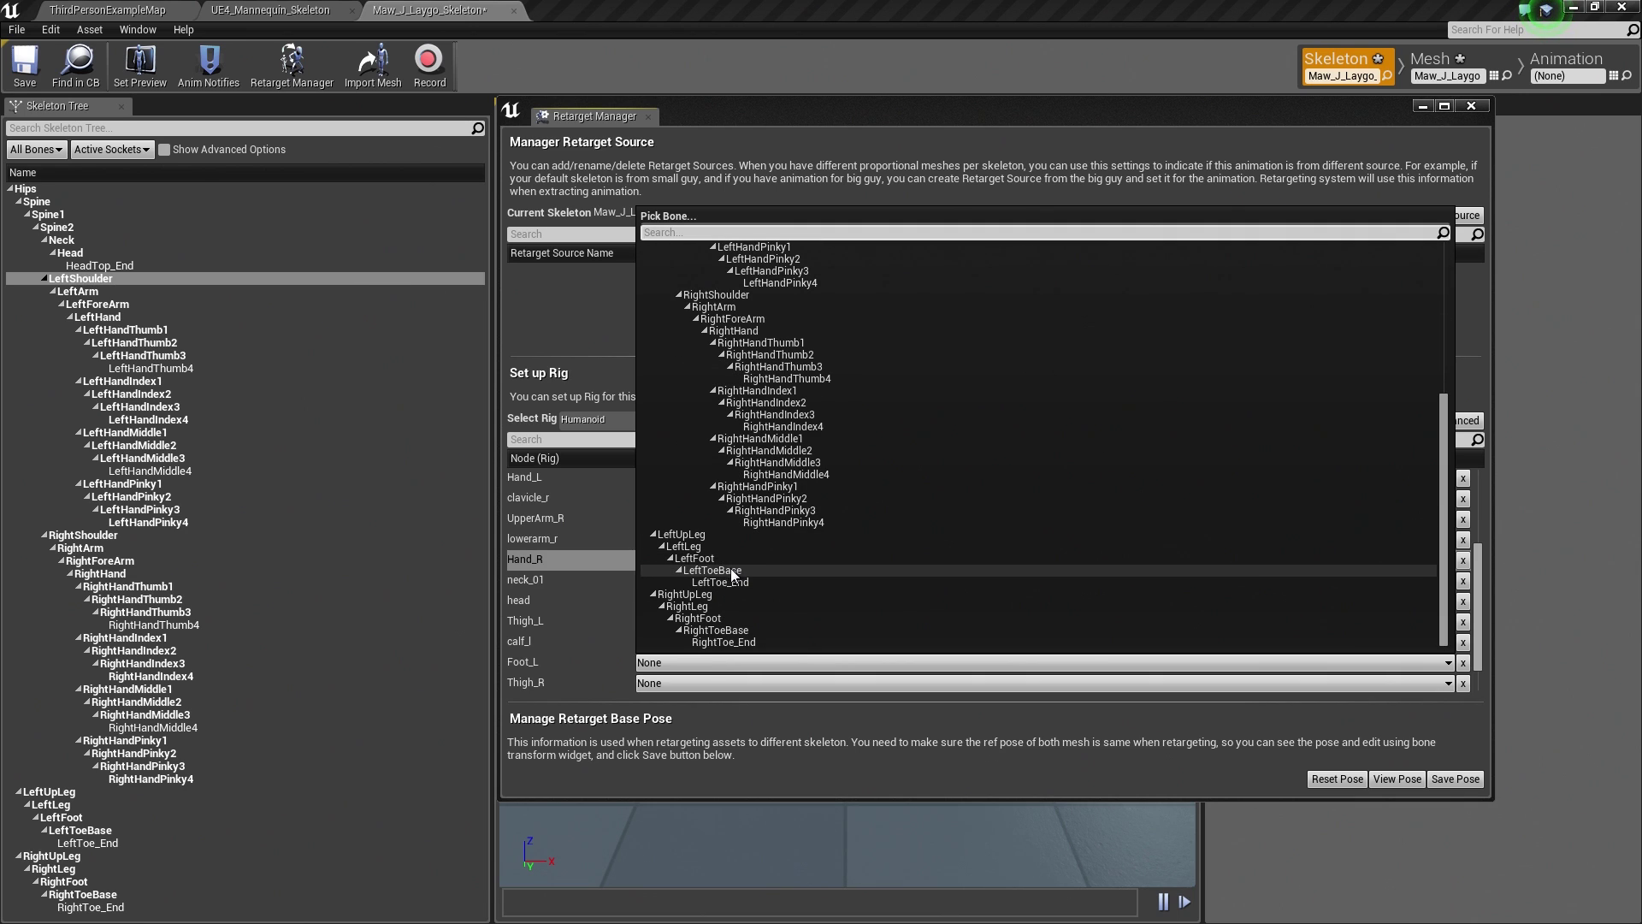
left_click(732, 559)
Step: Map the right leg nodes: Thigh_R to RightUpLeg, calf_r to RightLeg and Foot_R to RightFoot
scroll(710, 624, "down", 1)
left_click(684, 641)
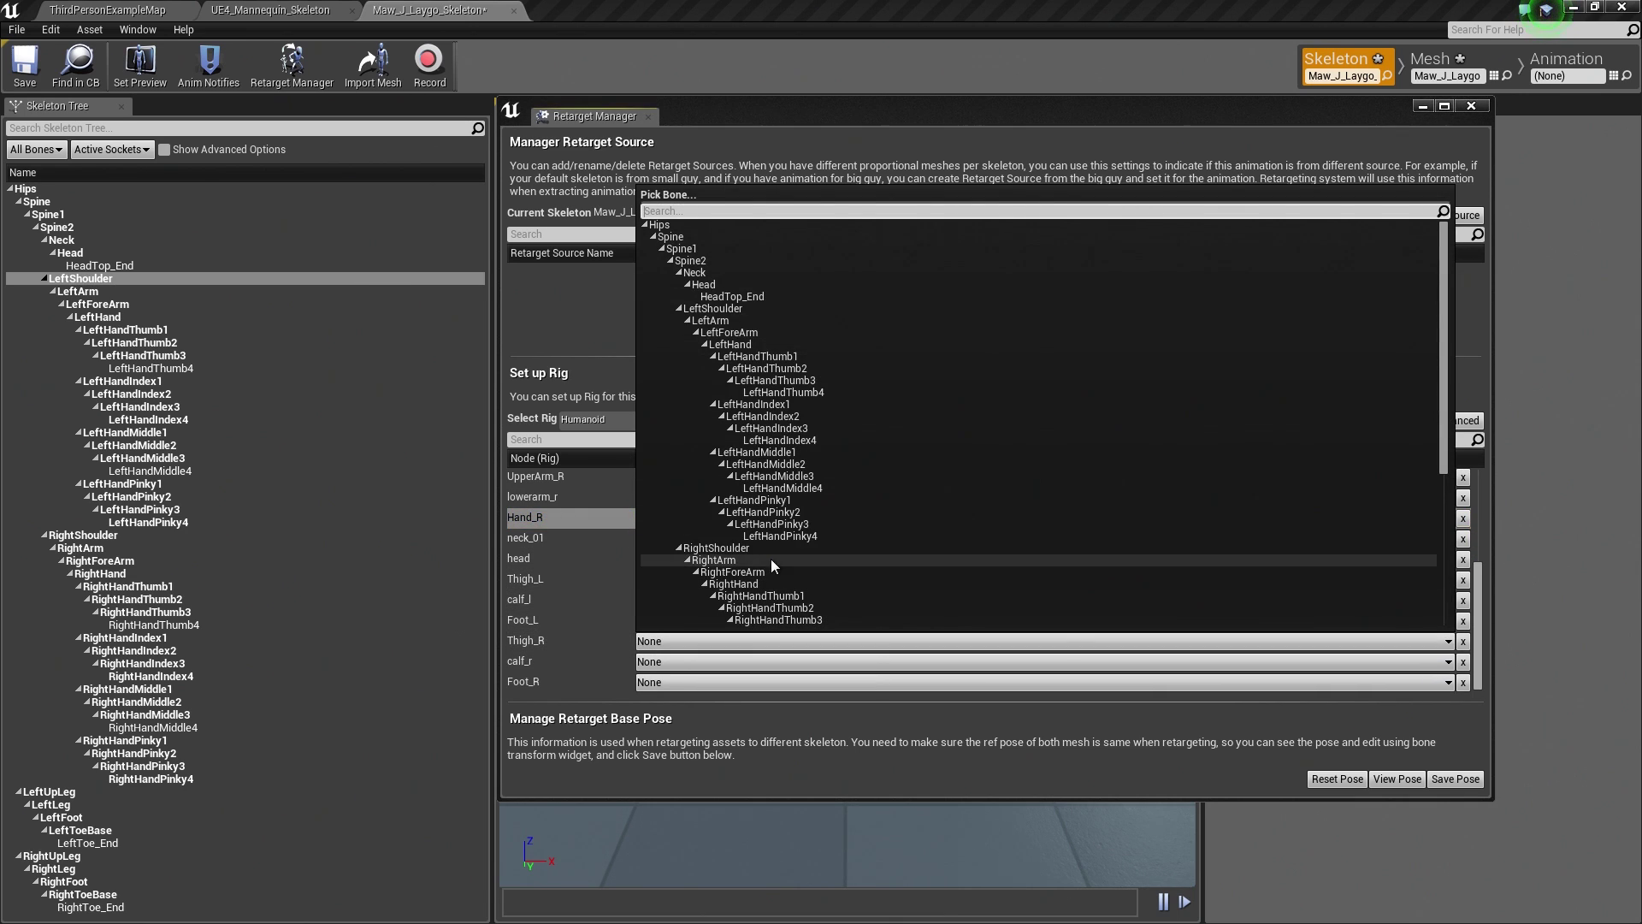
scroll(770, 552, "down", 5)
left_click(718, 585)
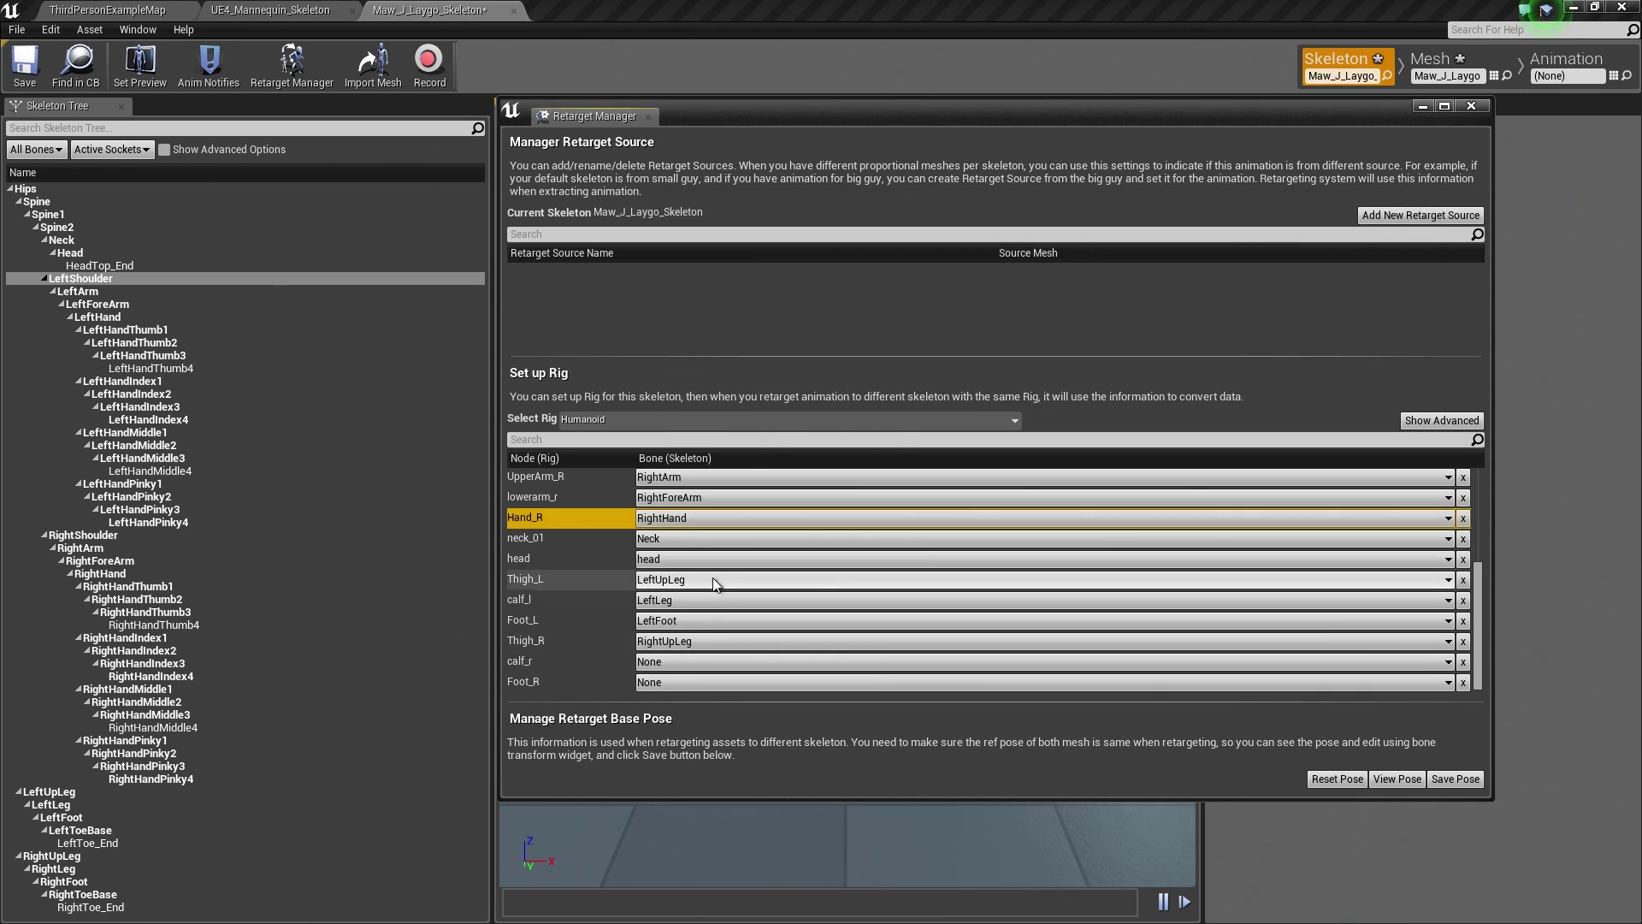
left_click(676, 661)
scroll(744, 573, "down", 5)
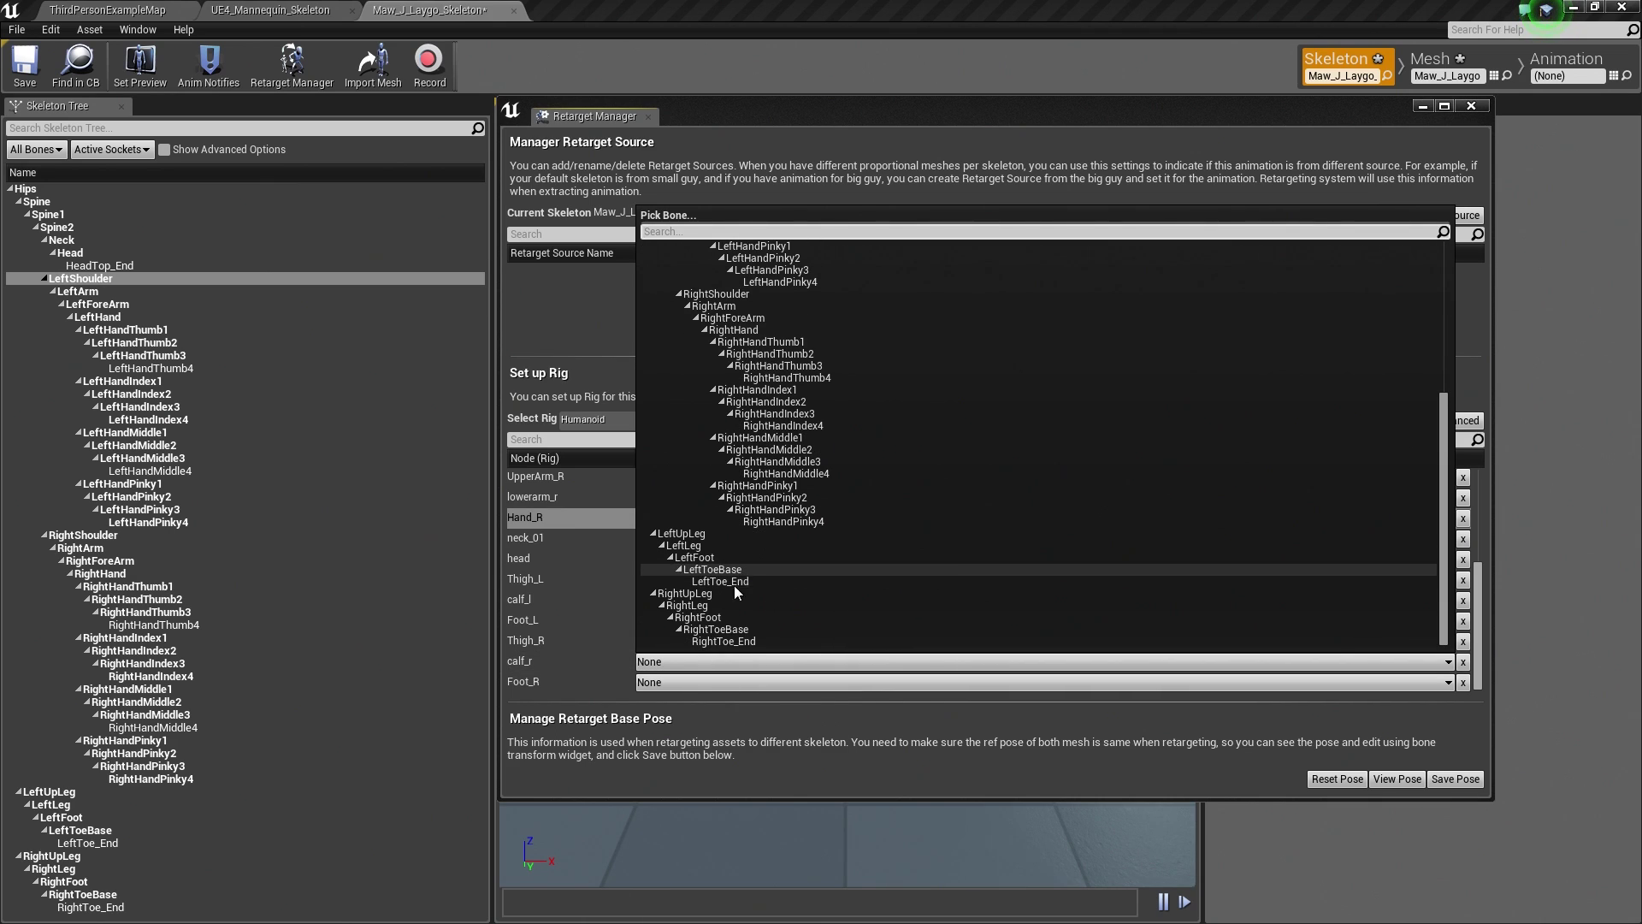
left_click(722, 607)
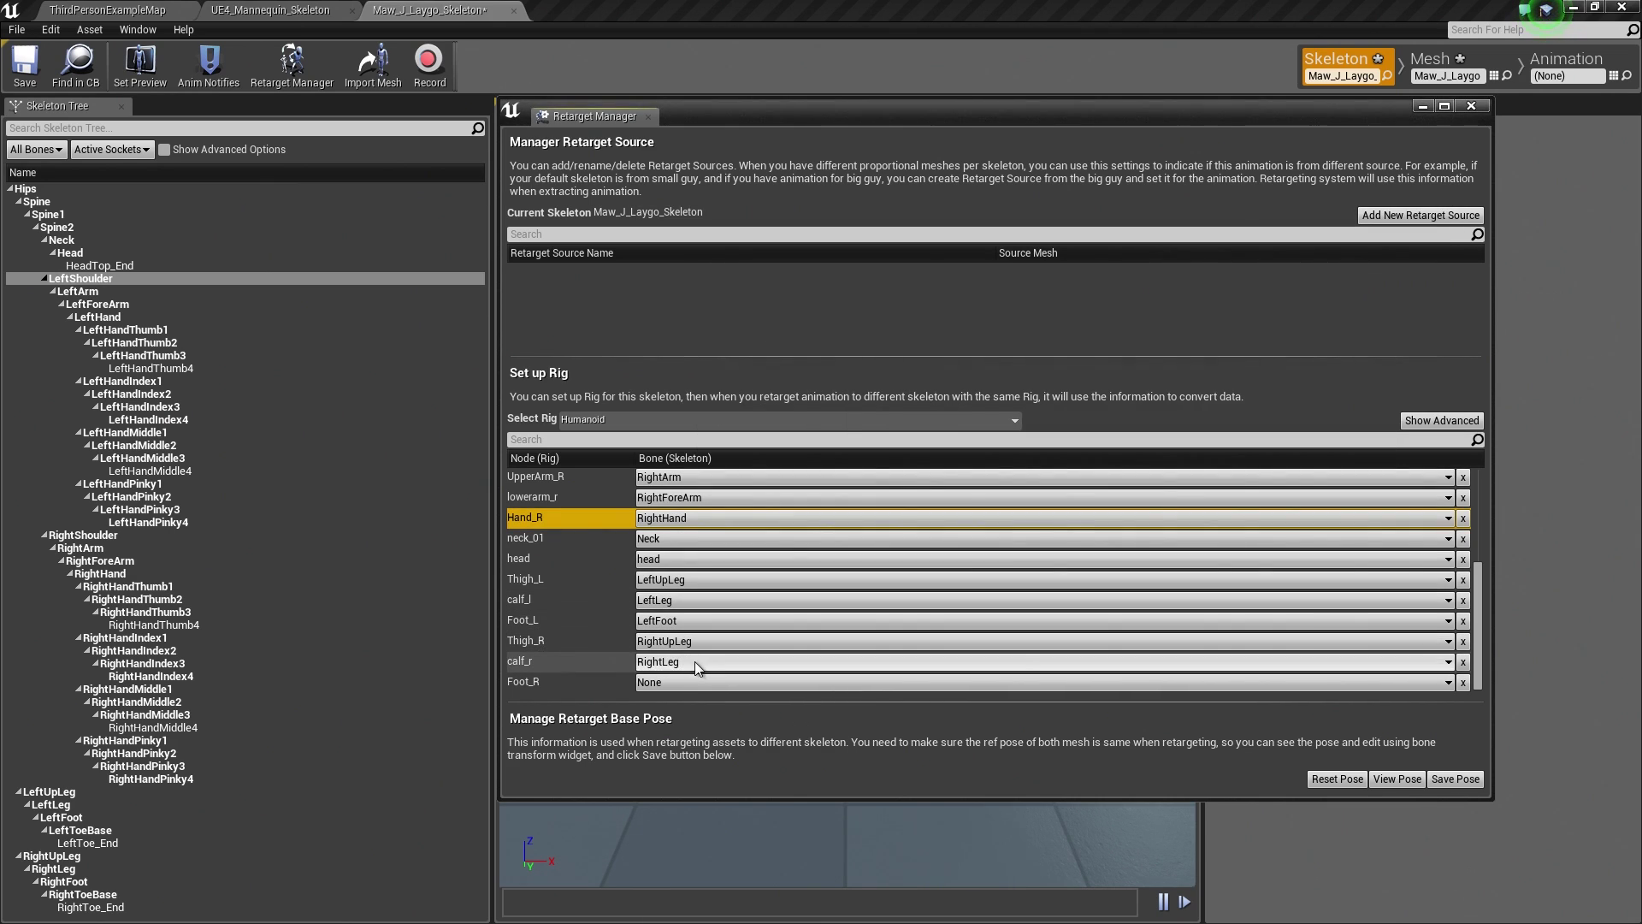
left_click(692, 681)
scroll(787, 591, "down", 3)
scroll(726, 613, "down", 2)
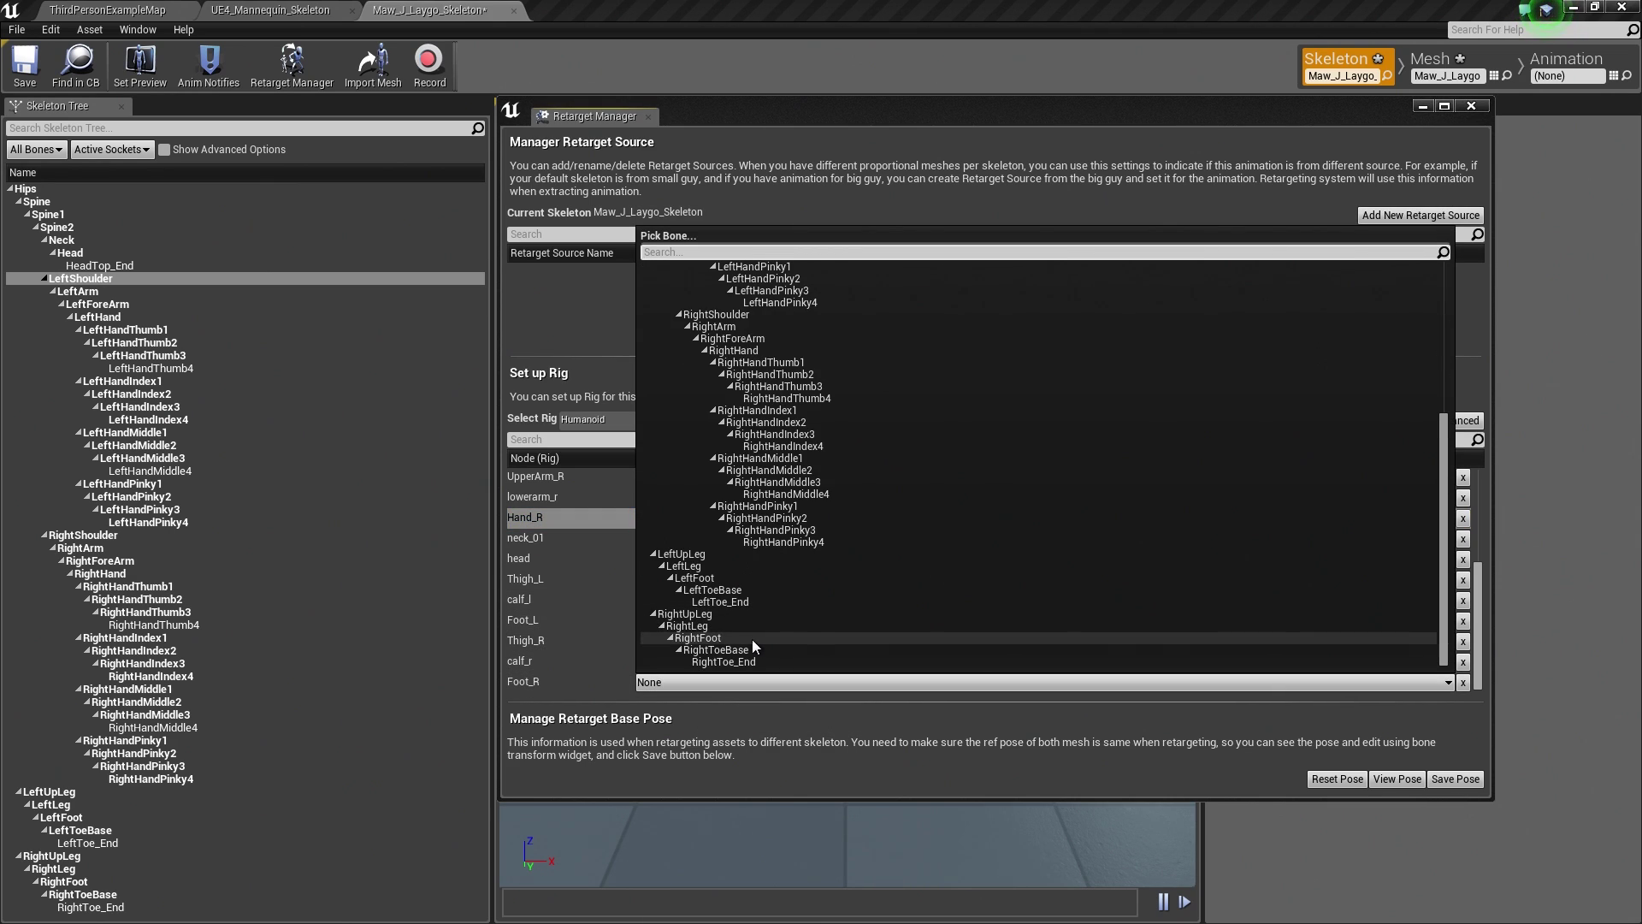
left_click(753, 639)
Step: Review the base bone assignments and the rig's advanced finger nodes, and return to the base node list
scroll(773, 635, "up", 5)
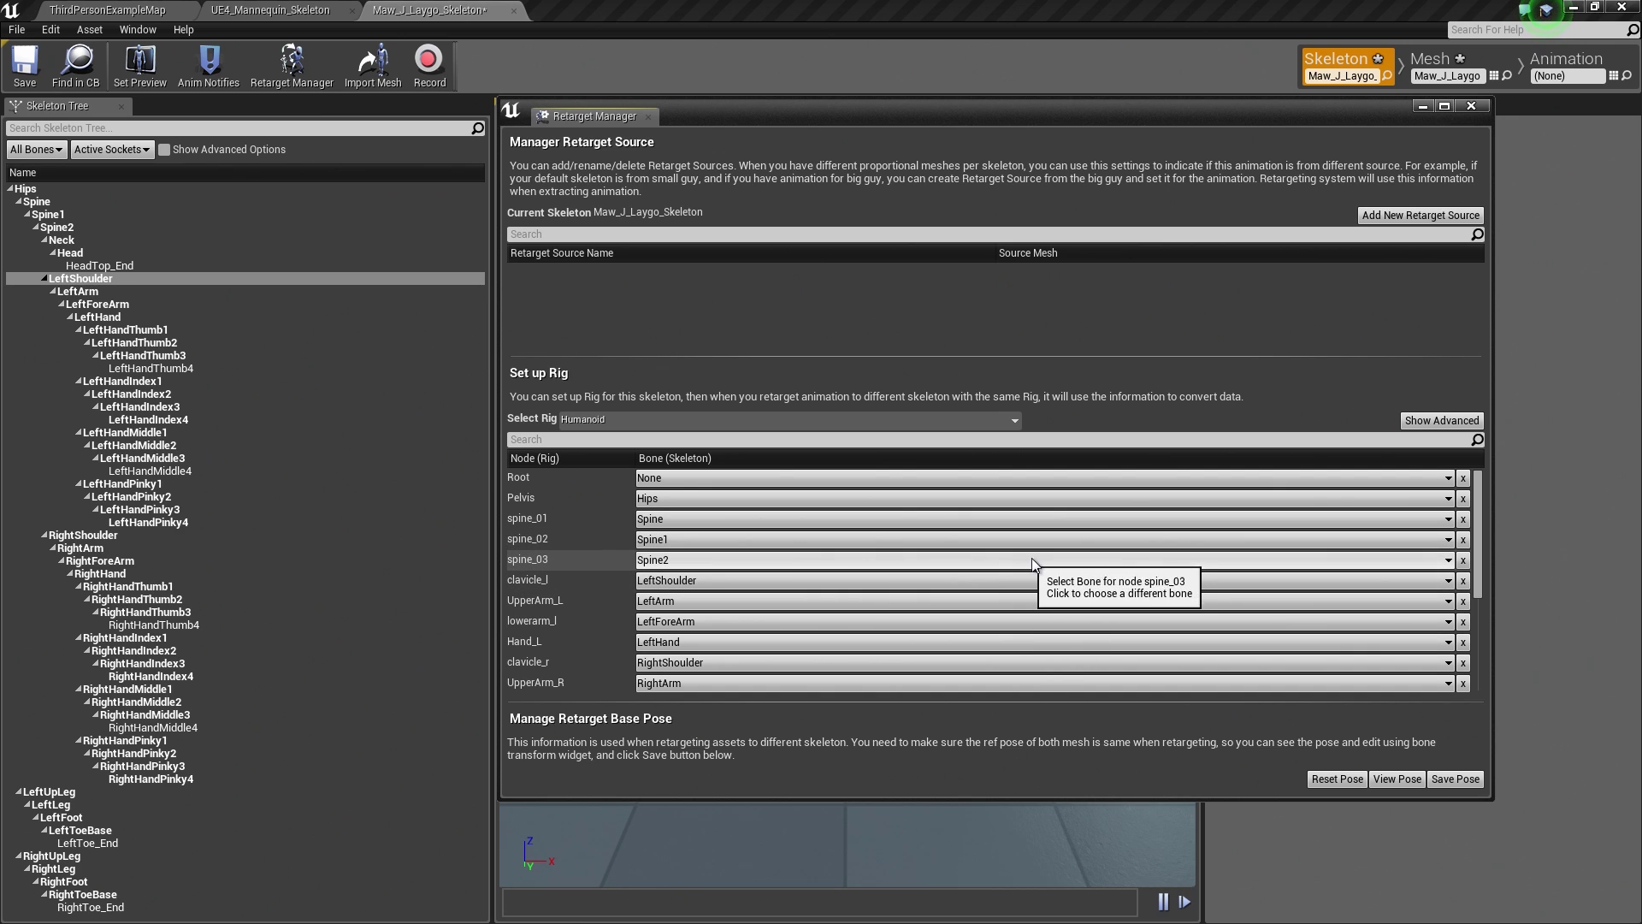
left_click(1441, 420)
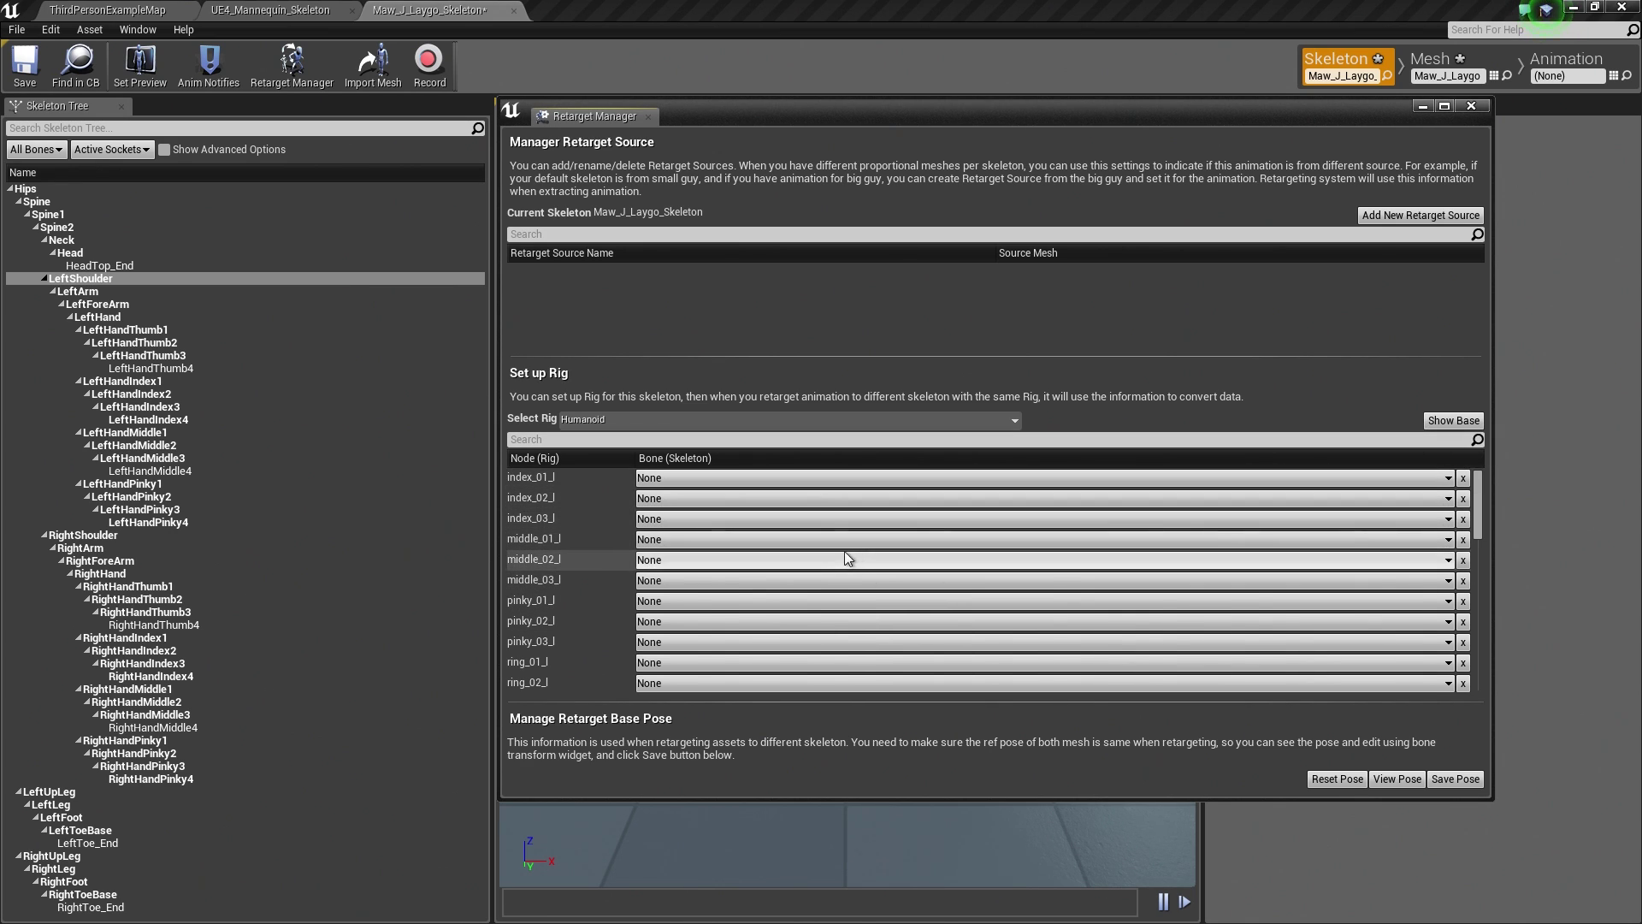
left_click(1452, 421)
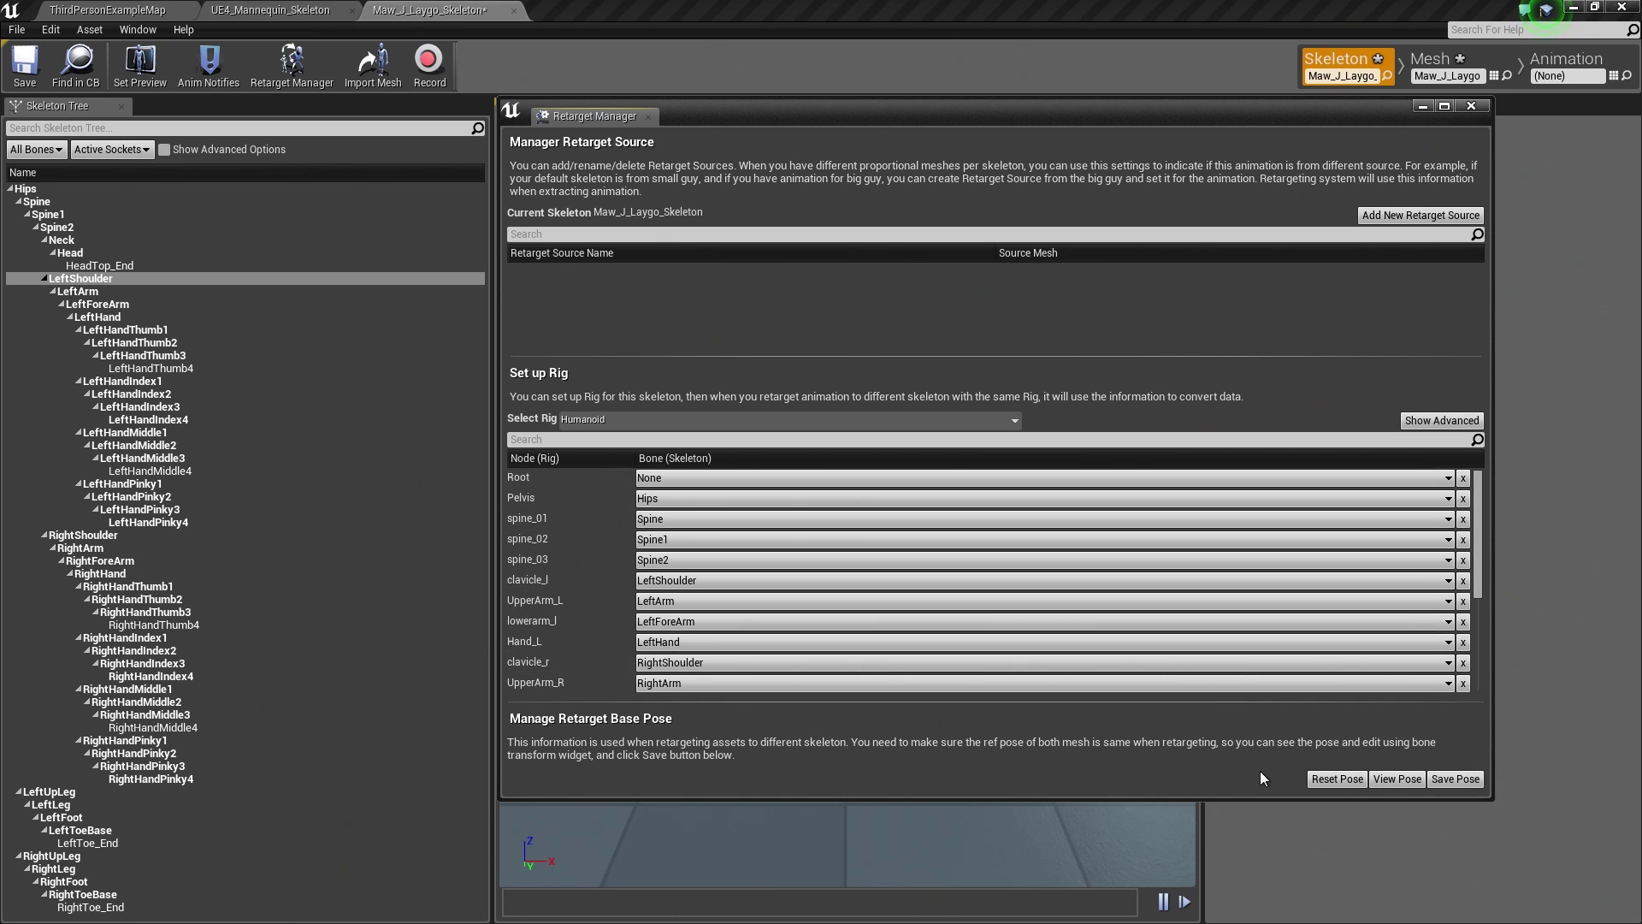
Step: Close the Maw_J_Laygo Retarget Manager, return to the level and search the ThirdPersonBP Animations folder for "idle break"
left_click(1471, 106)
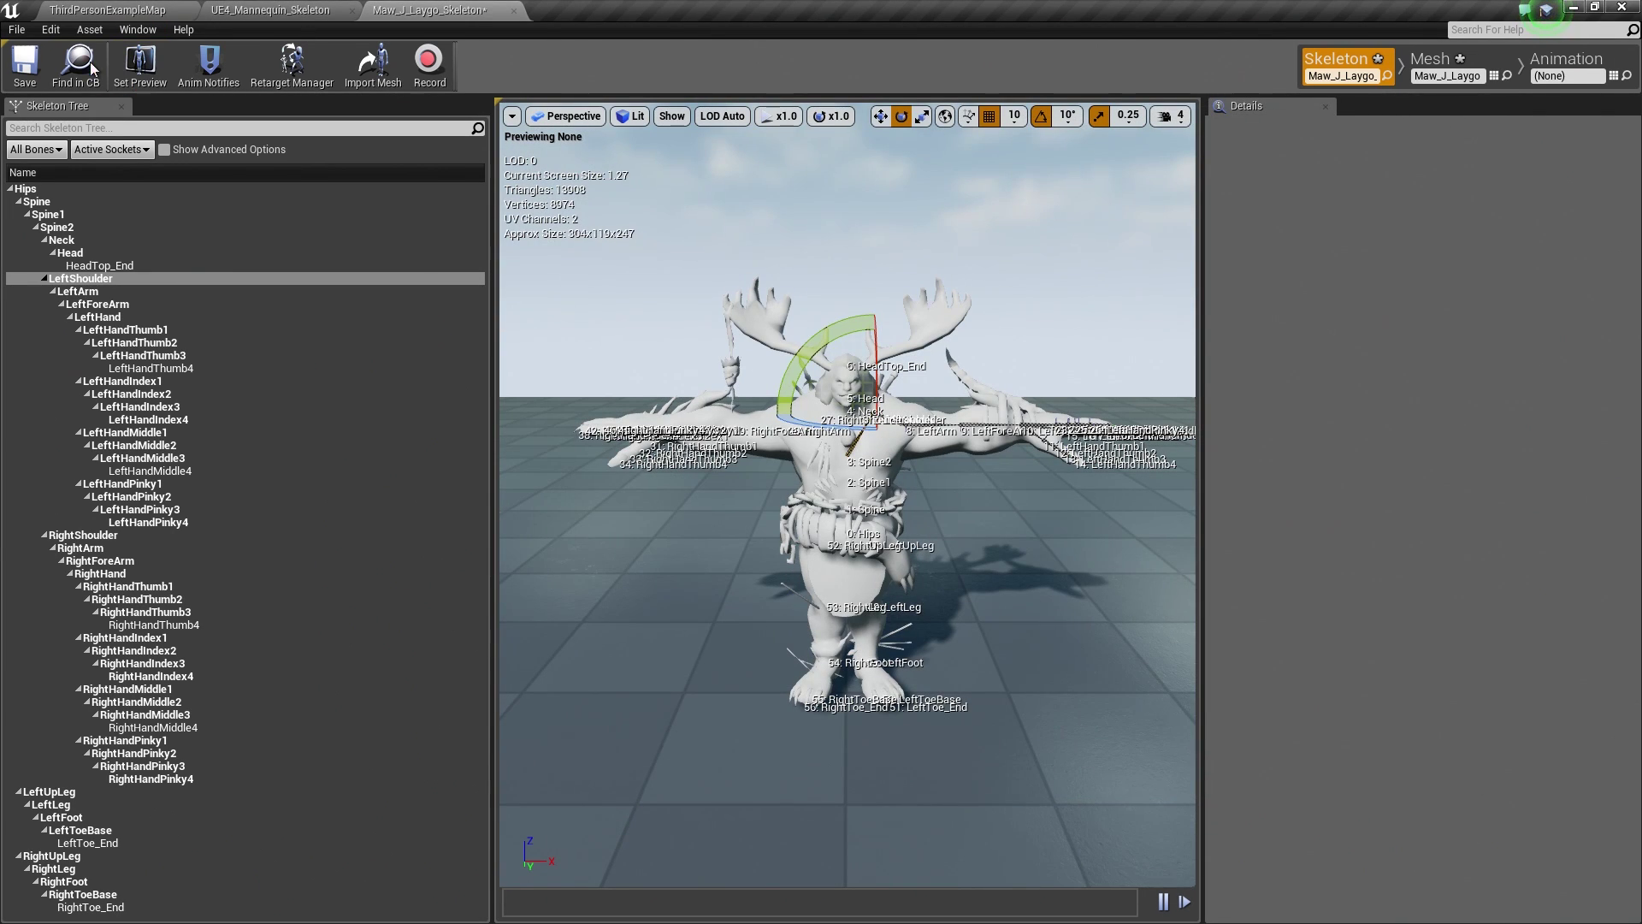
left_click(293, 9)
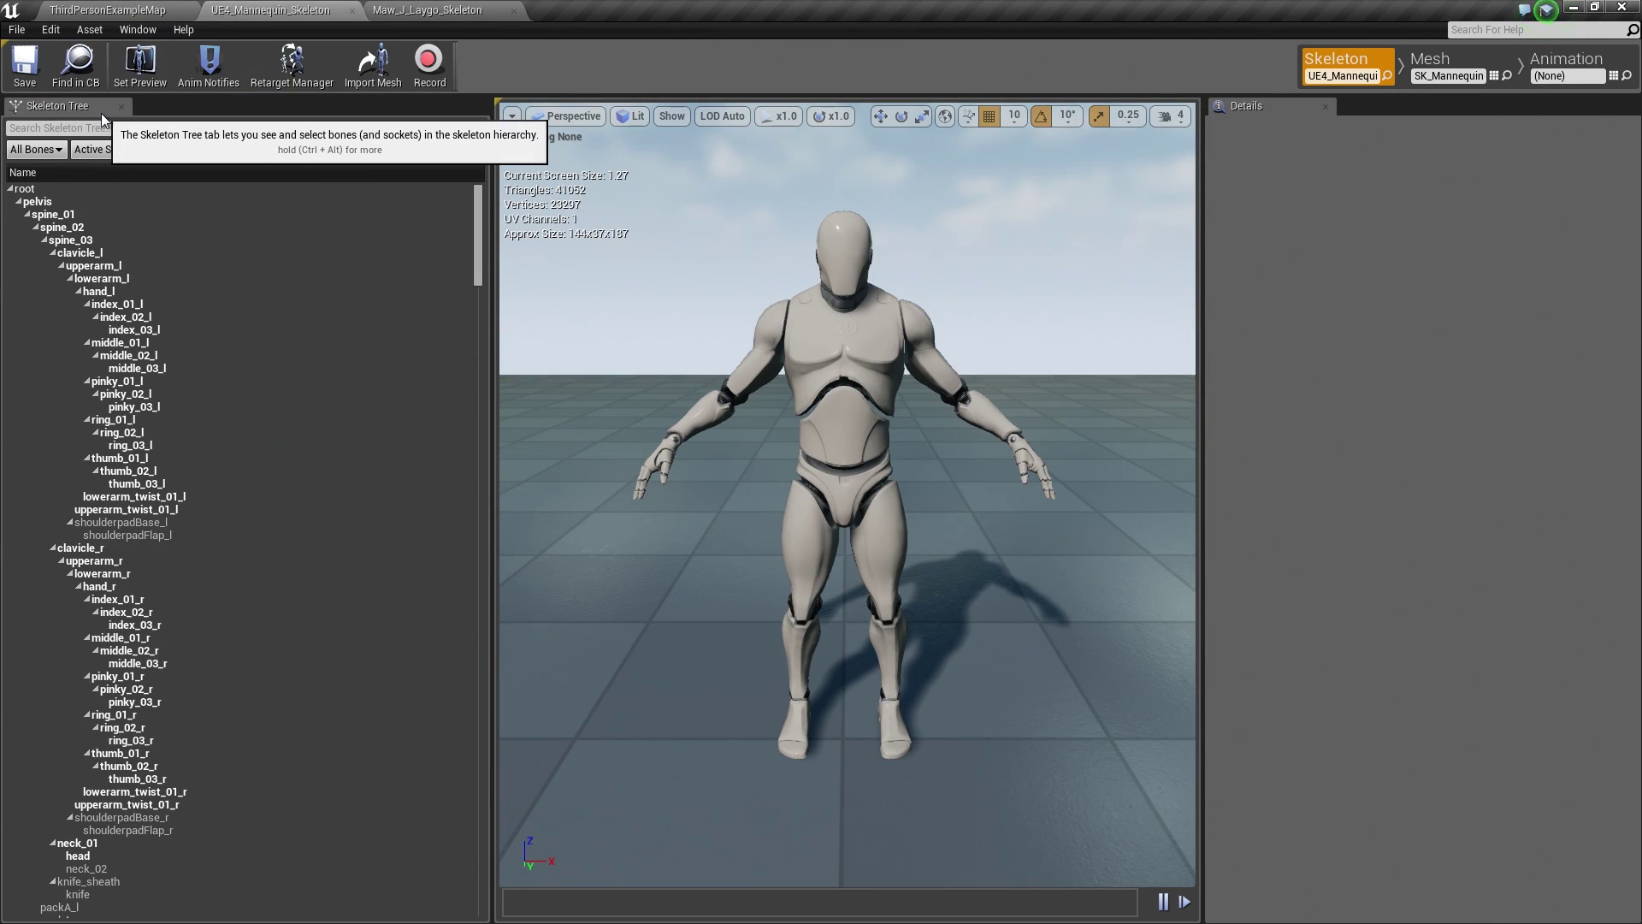
left_click(107, 9)
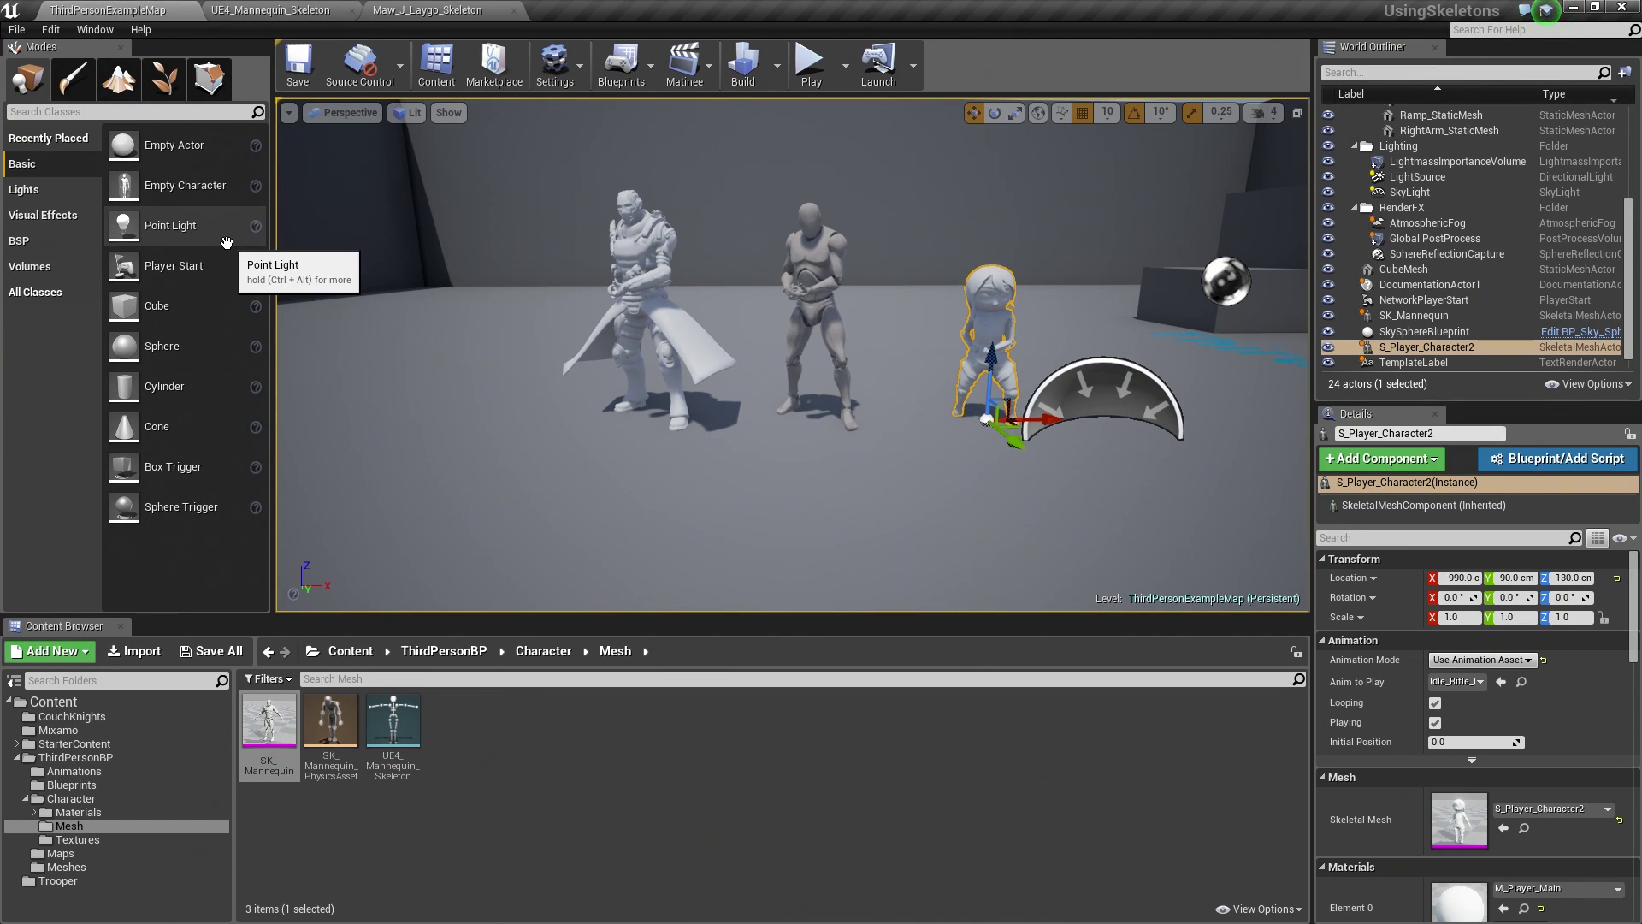
left_click(106, 772)
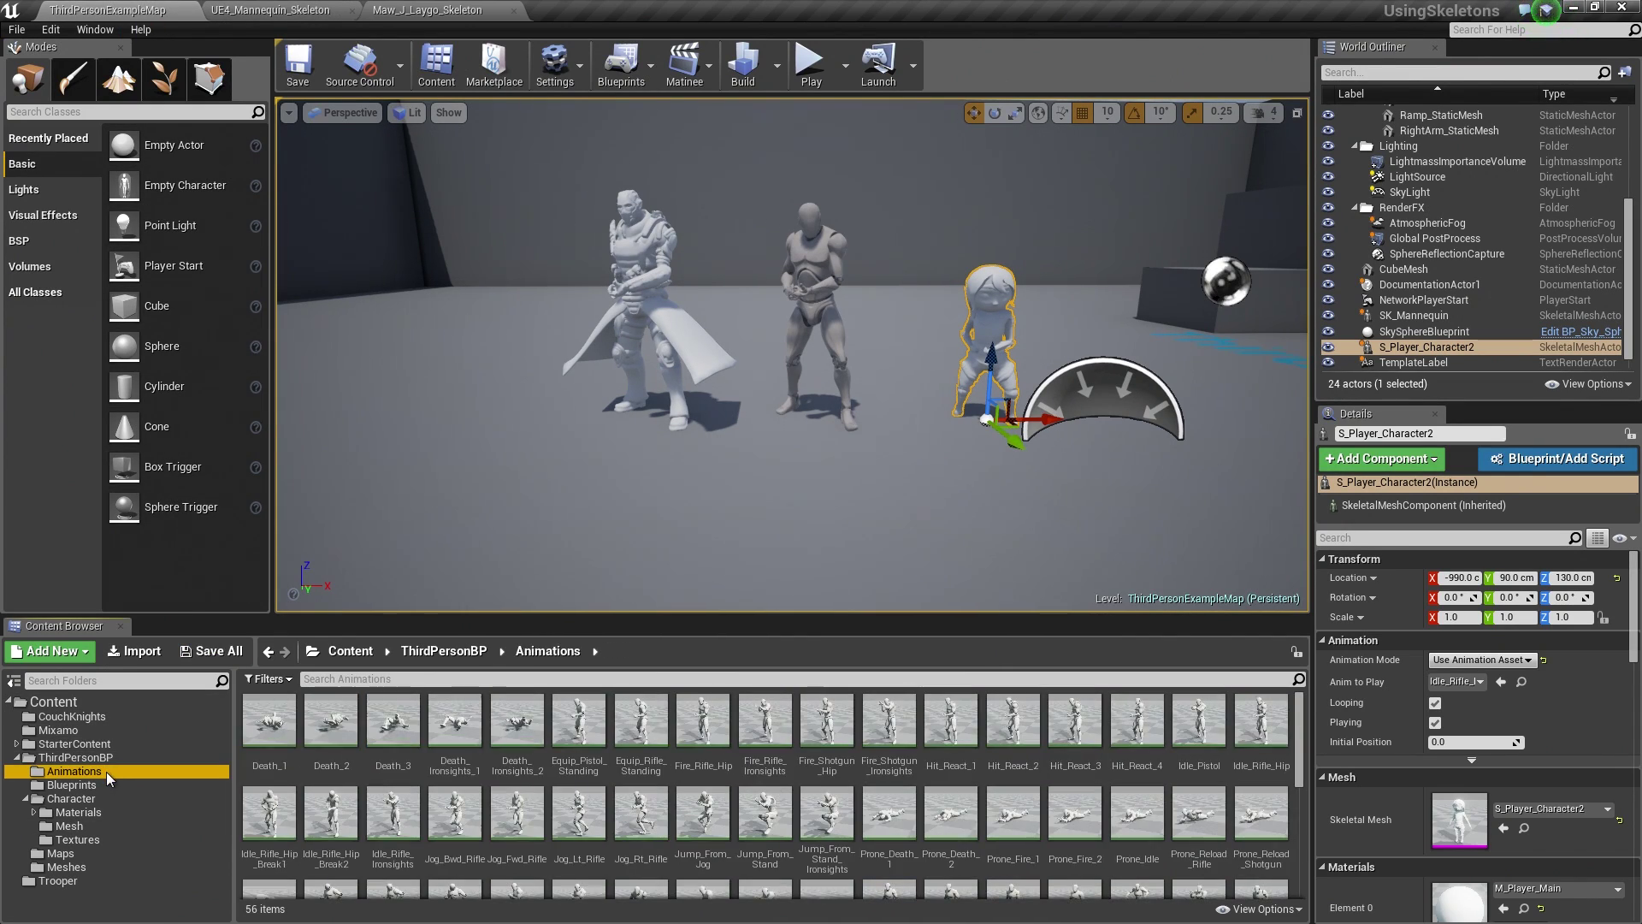
left_click(555, 680)
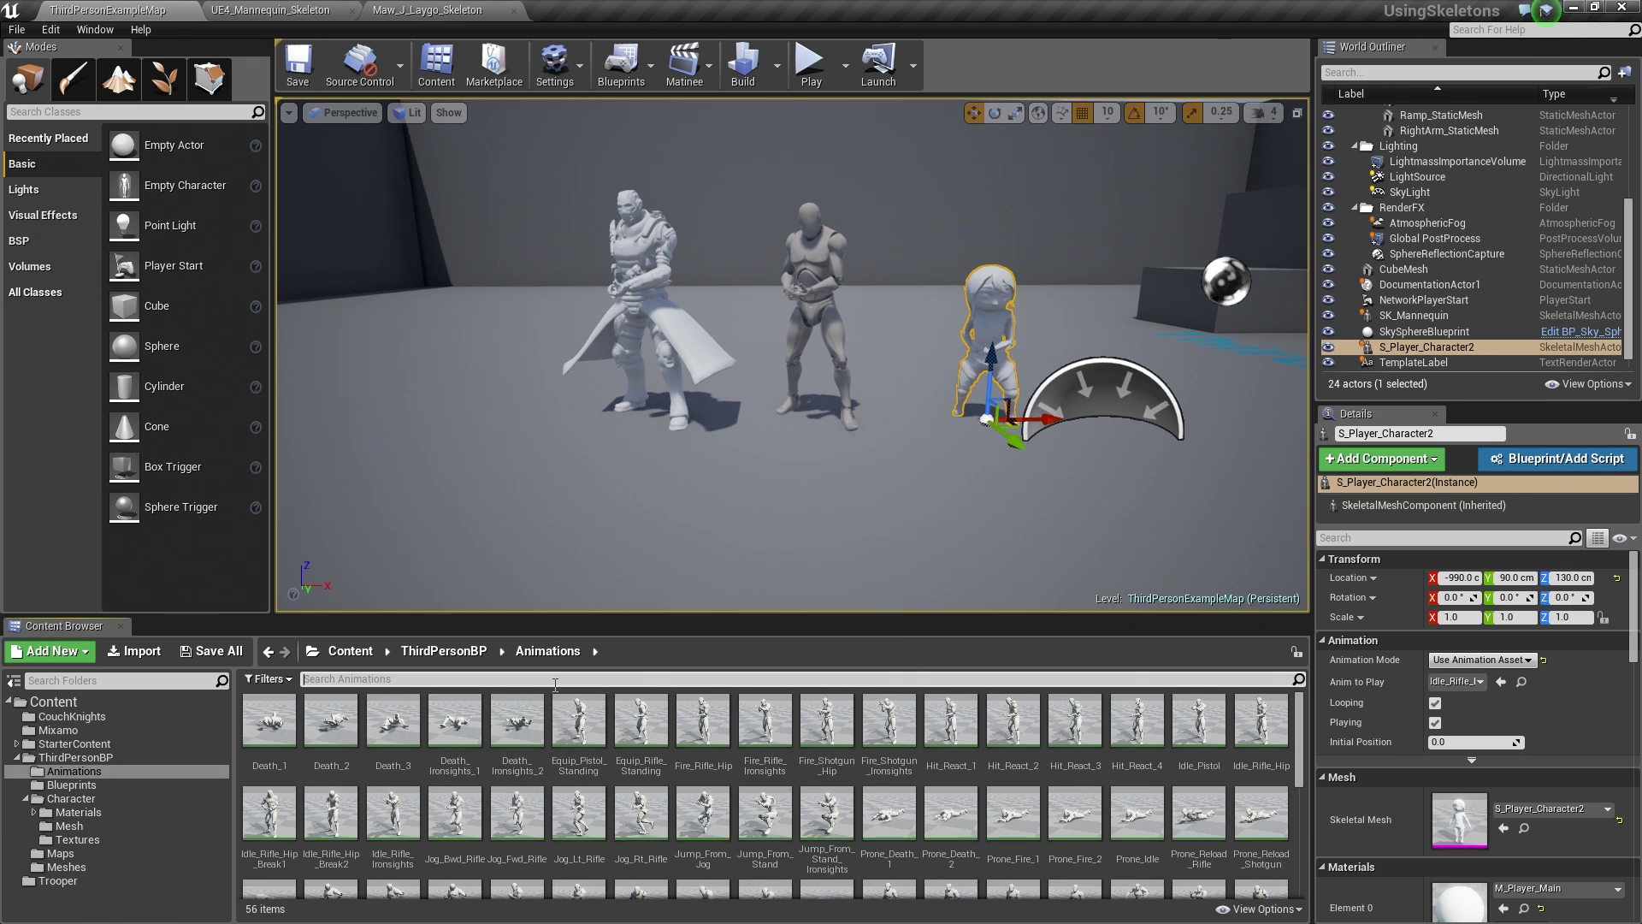
type("idle break")
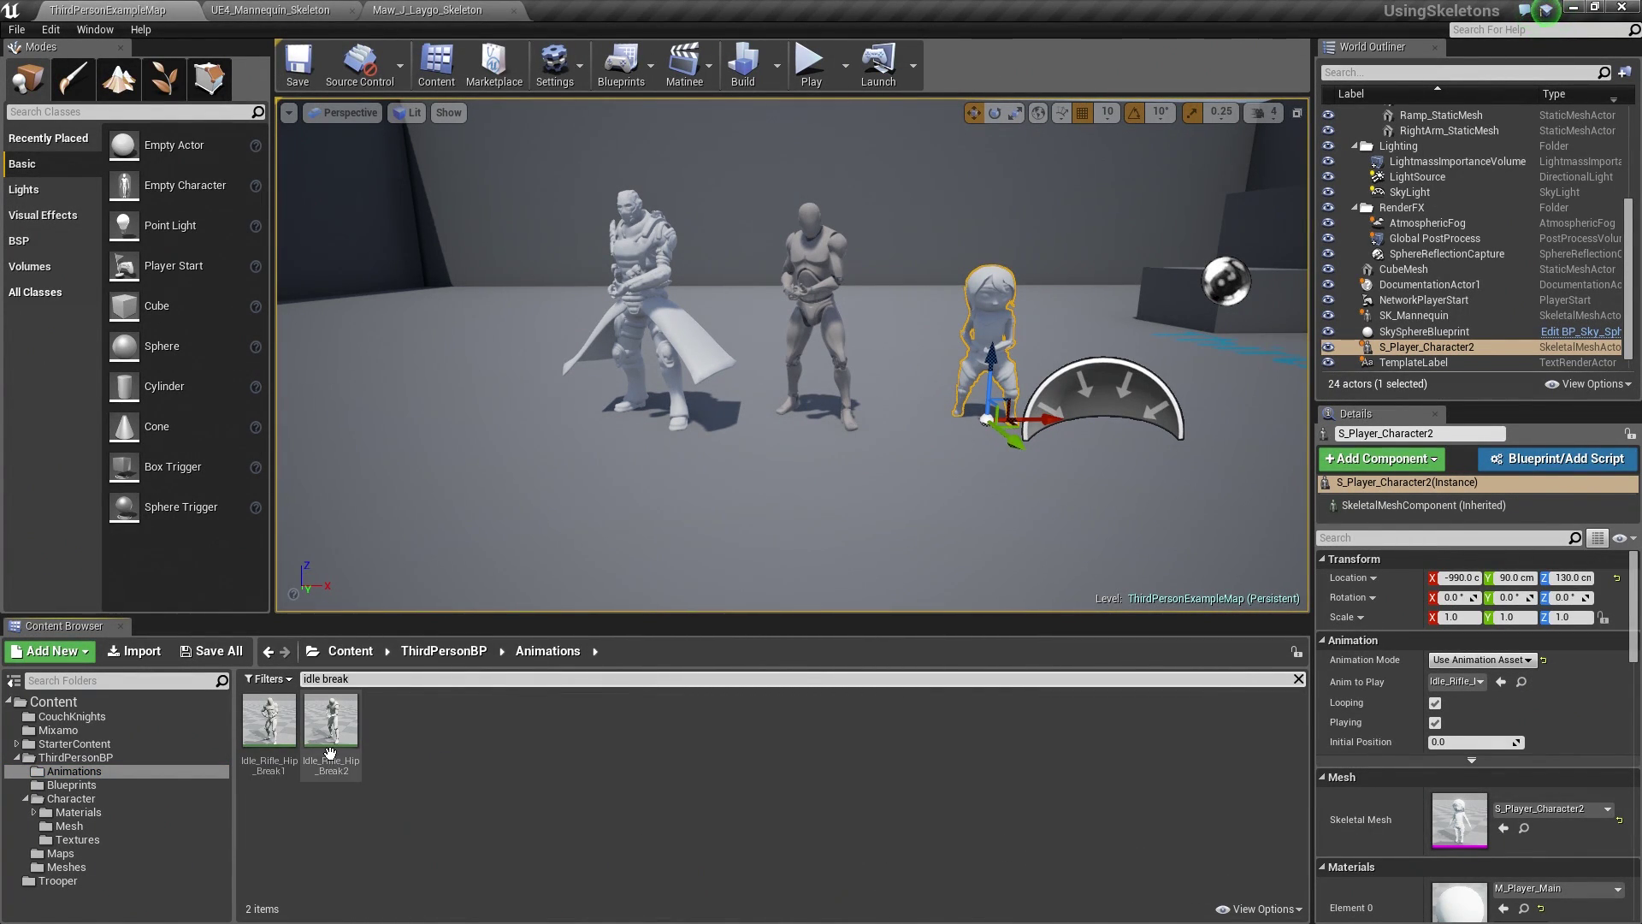
Step: Preview retargeting Idle_Rifle_Hip_Break1 to Maw_J_Laygo_Skeleton to compare the source and target base poses, without retargeting
left_click(270, 719)
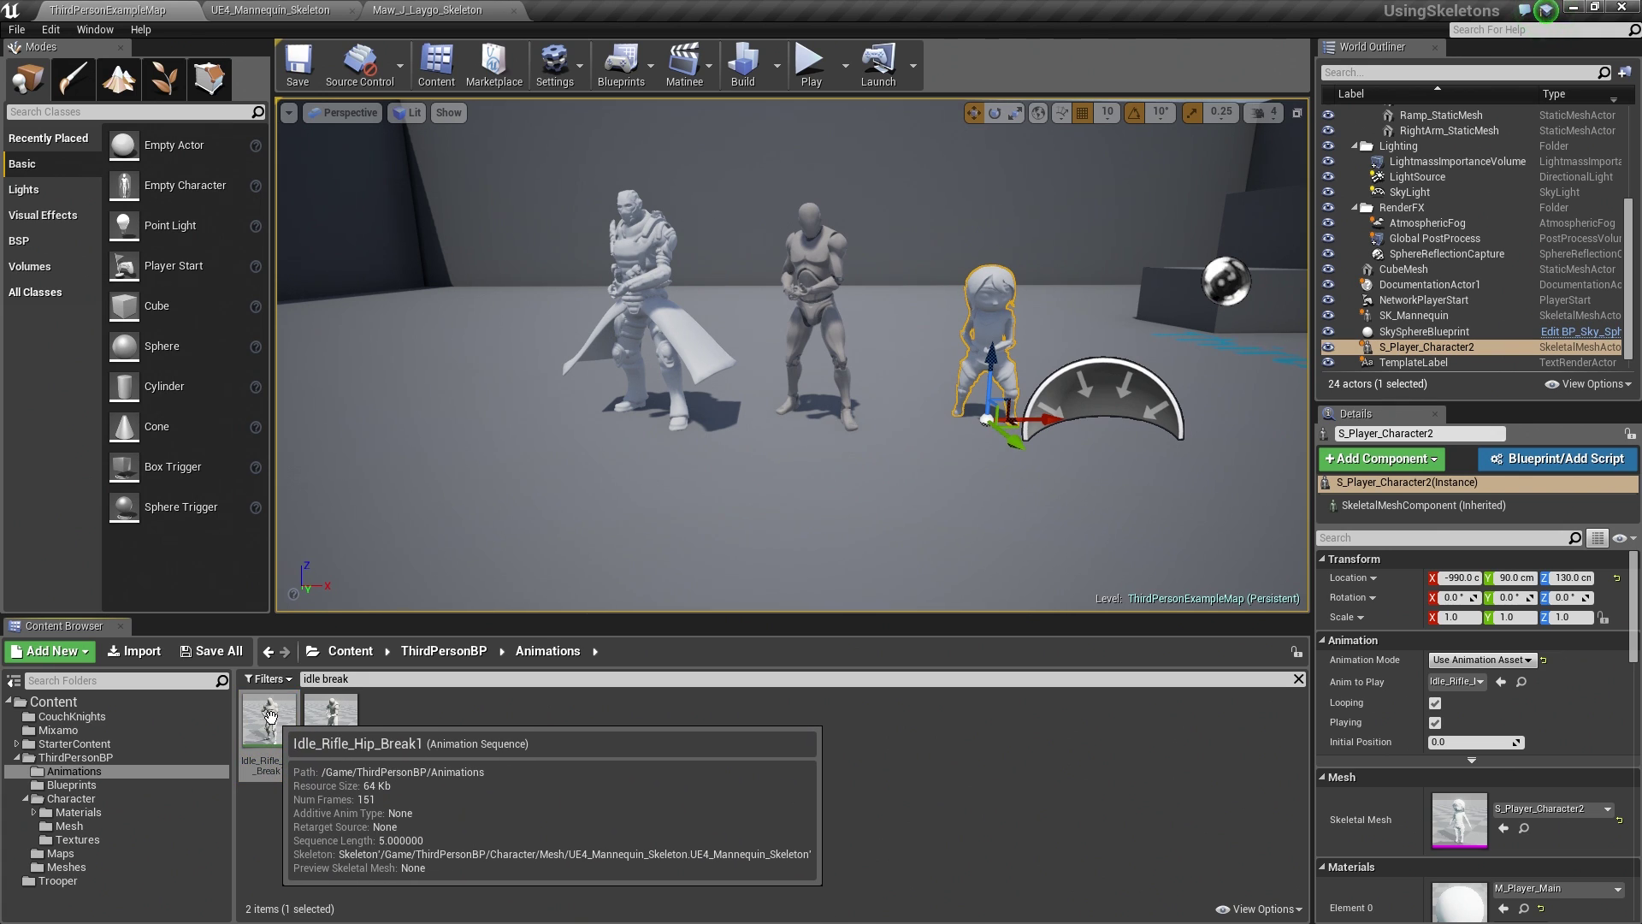
right_click(269, 717)
mouse_move(354, 316)
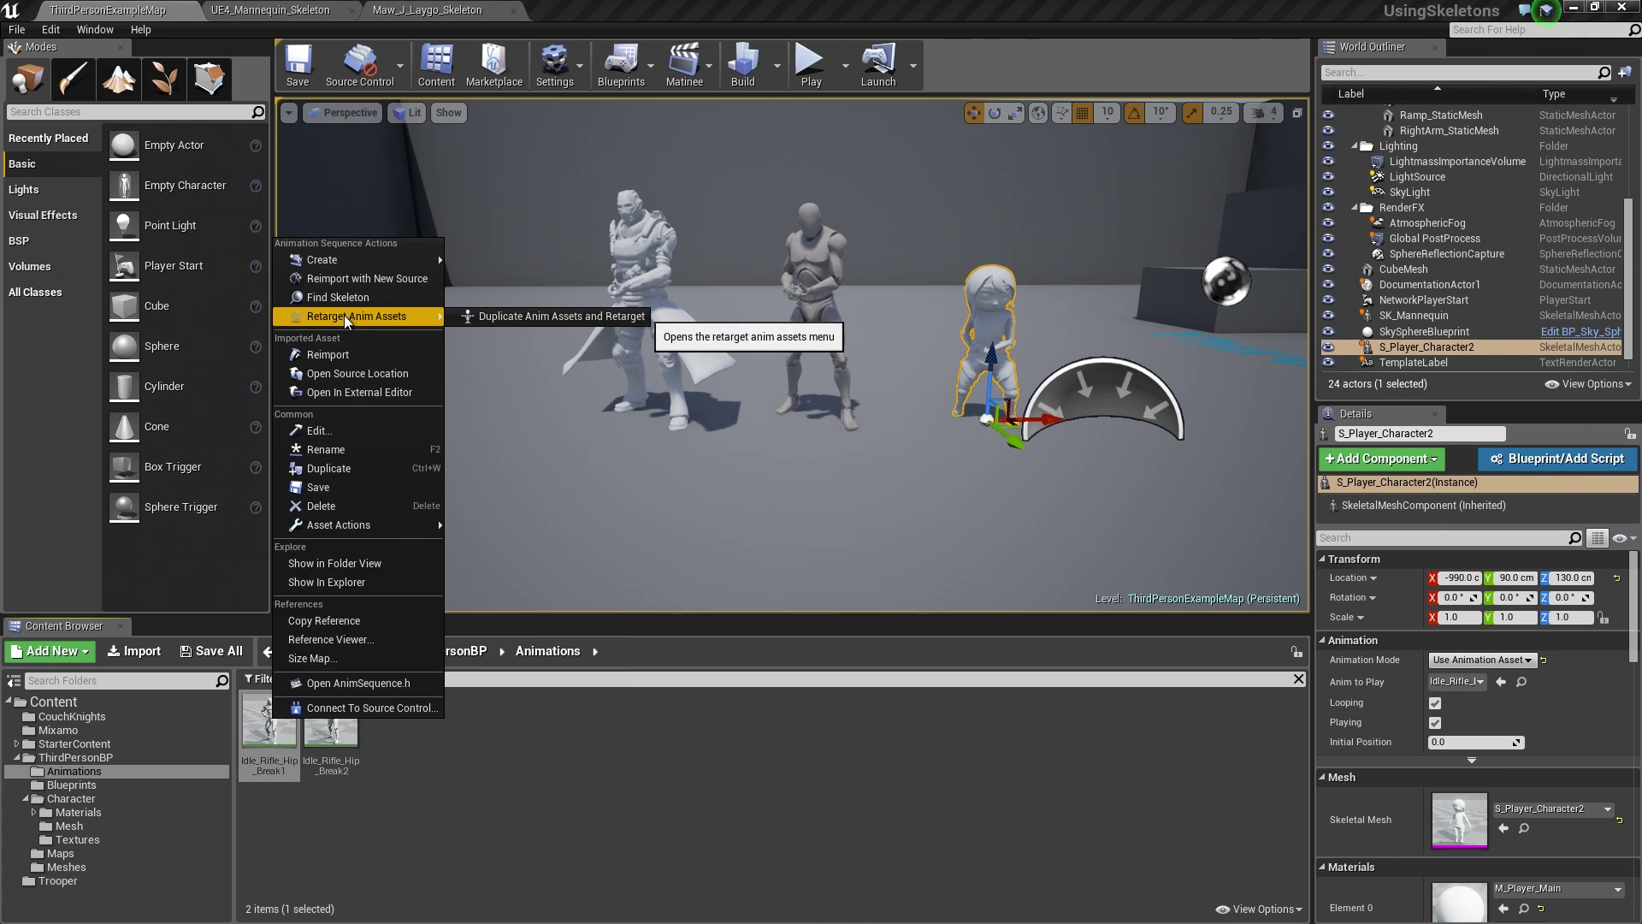
left_click(484, 317)
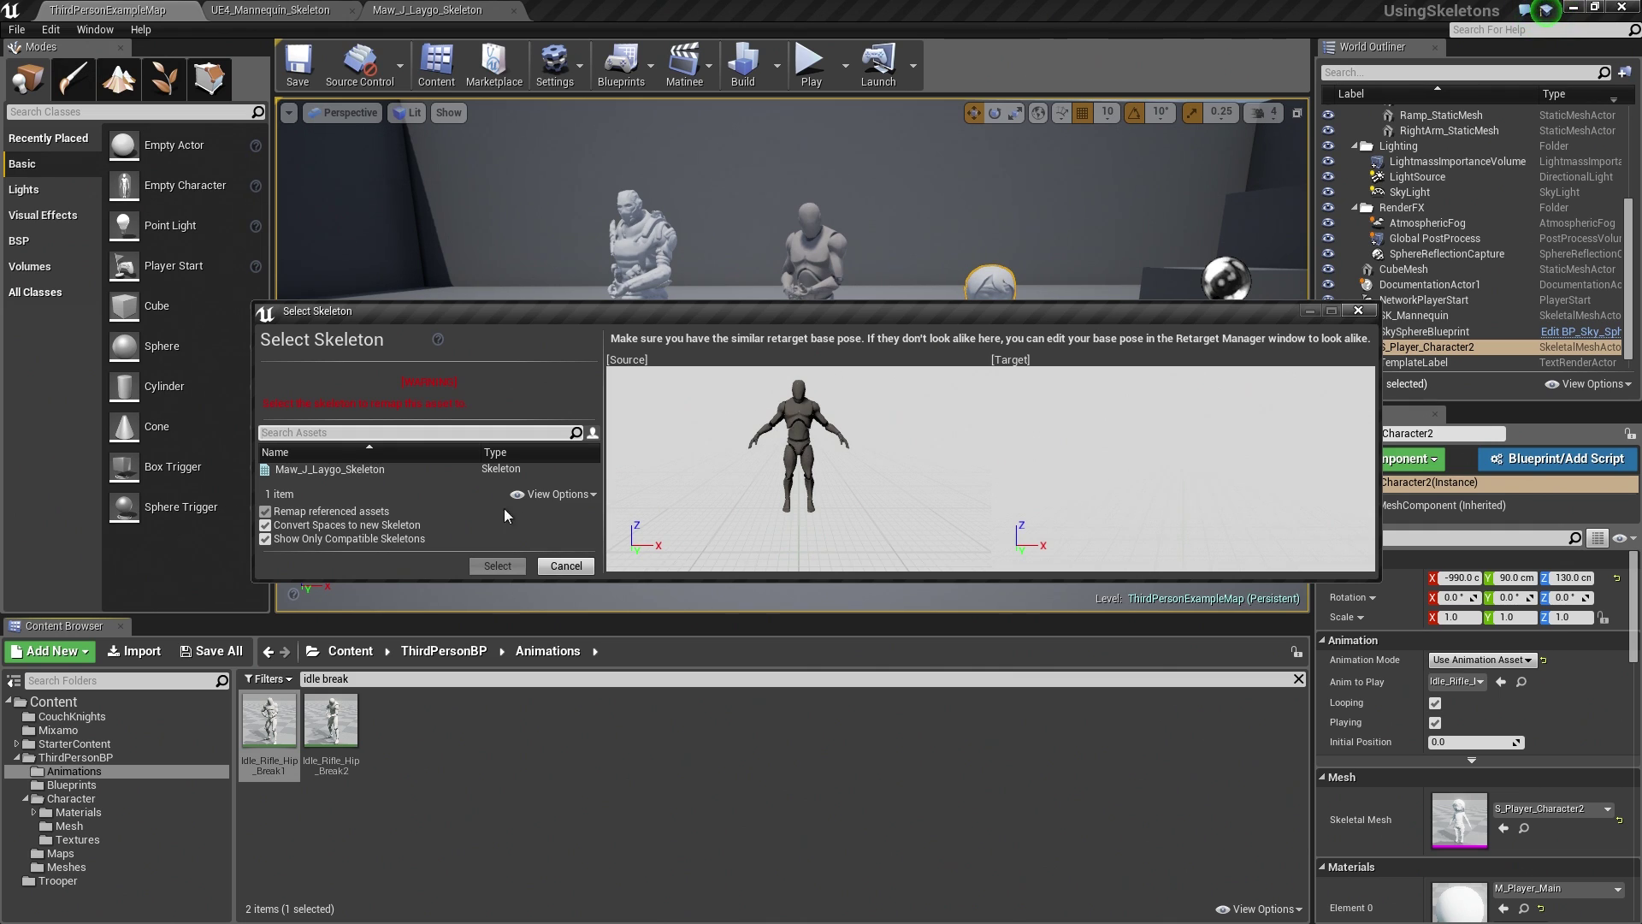
left_click(345, 472)
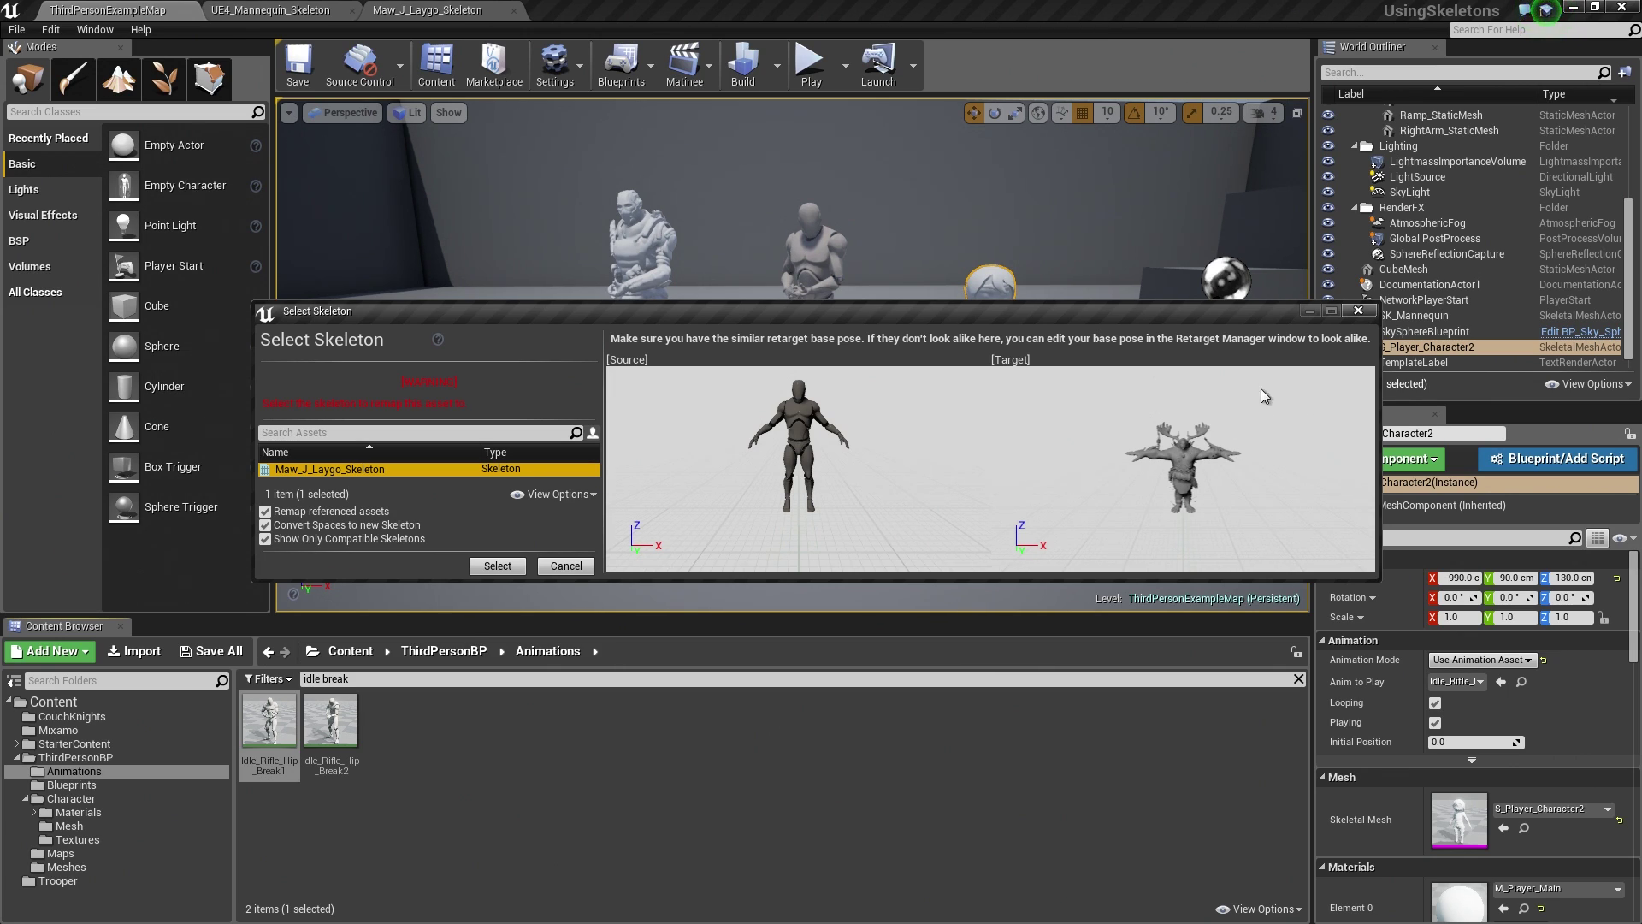
left_click(1360, 311)
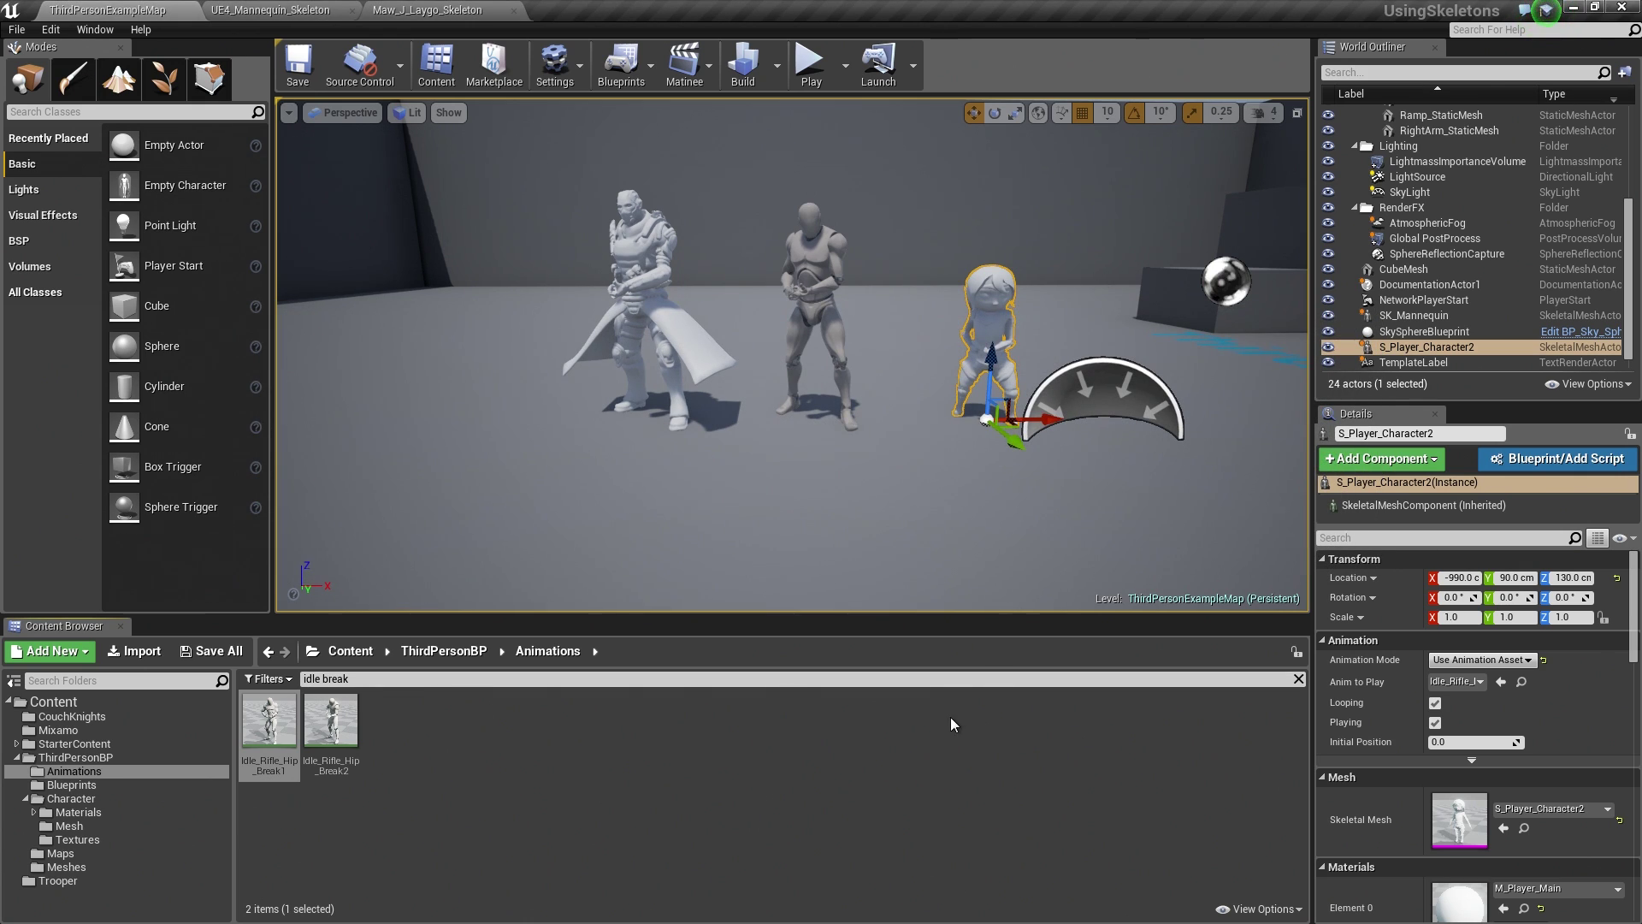
Step: Open UE4_Mannequin_Skeleton from the Character Mesh folder and dock its Retarget Manager beside the Skeleton Tree
left_click(71, 826)
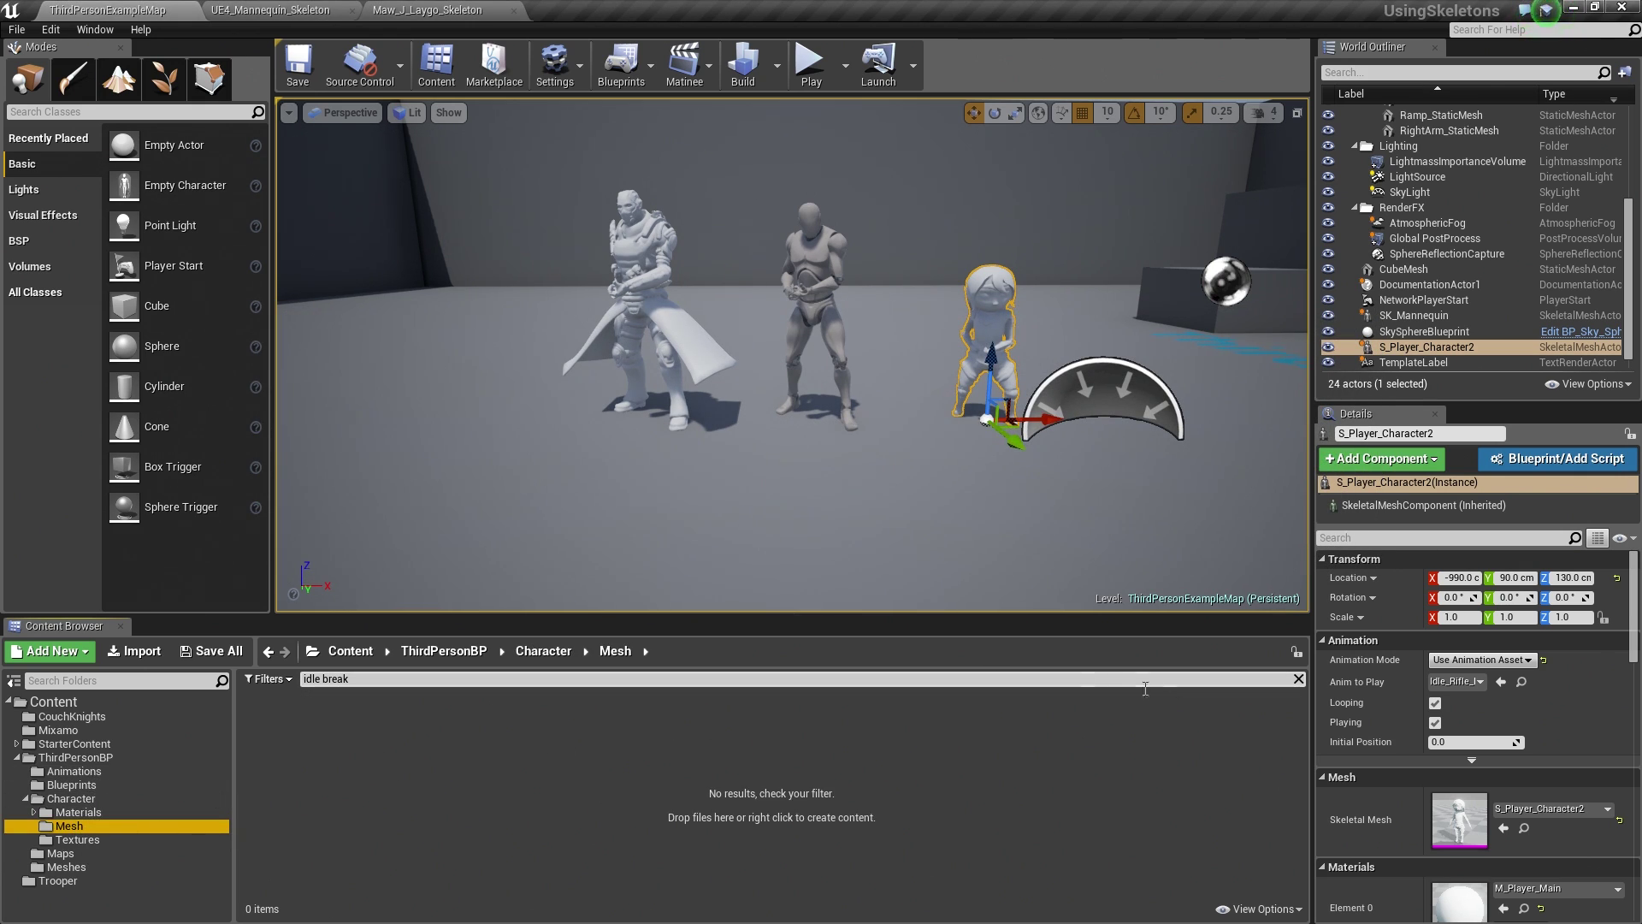
left_click(1298, 679)
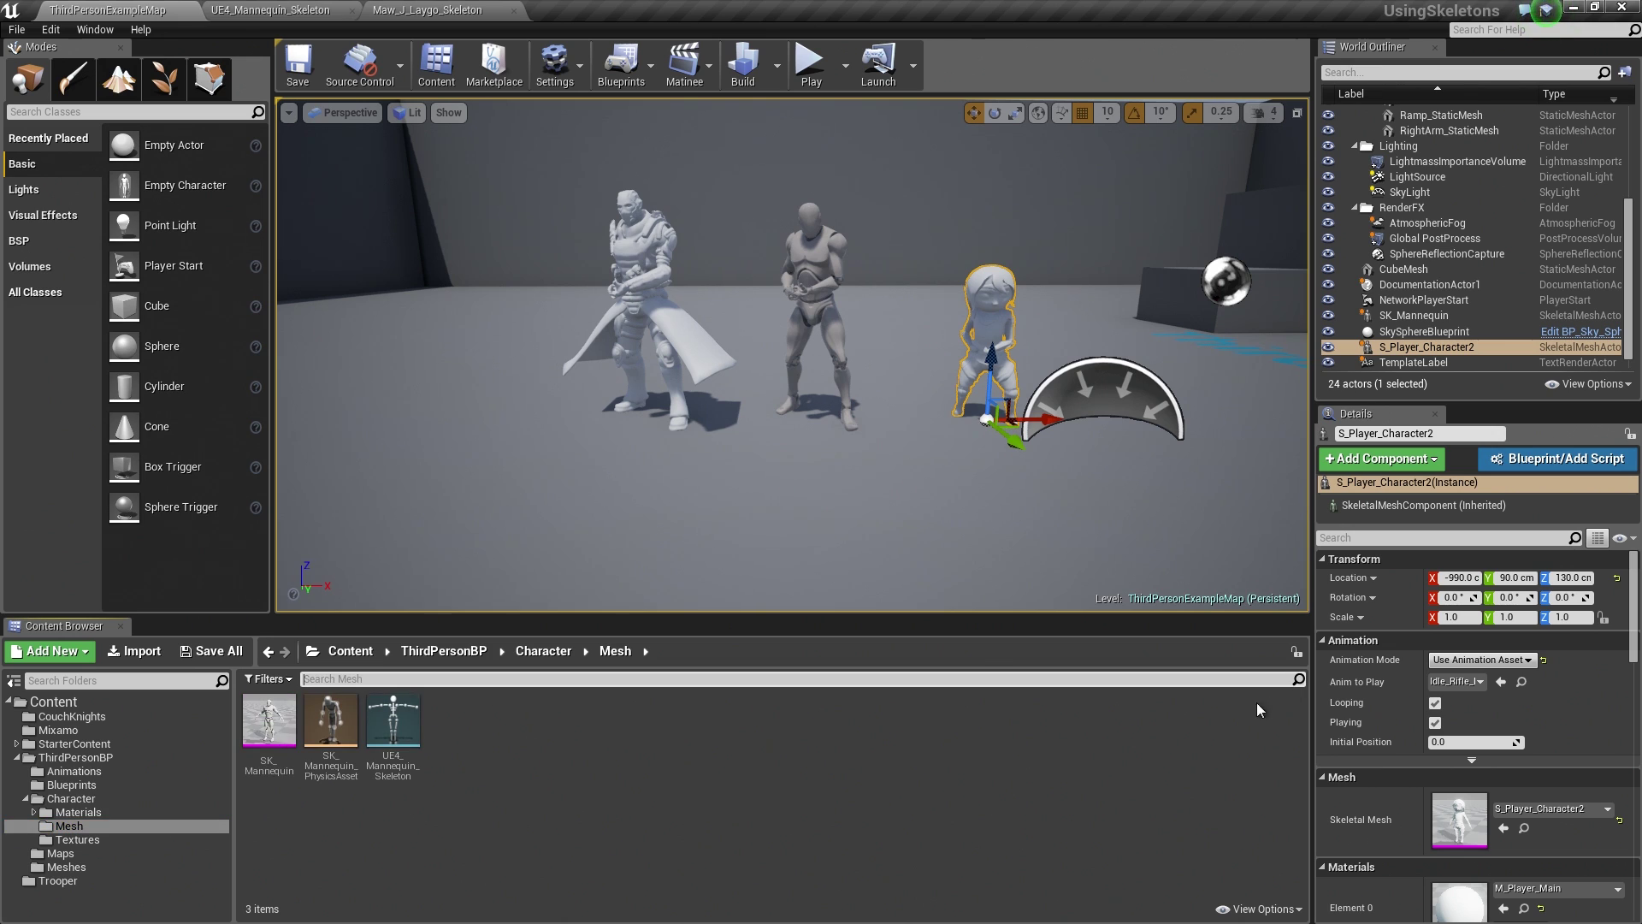
double_click(392, 721)
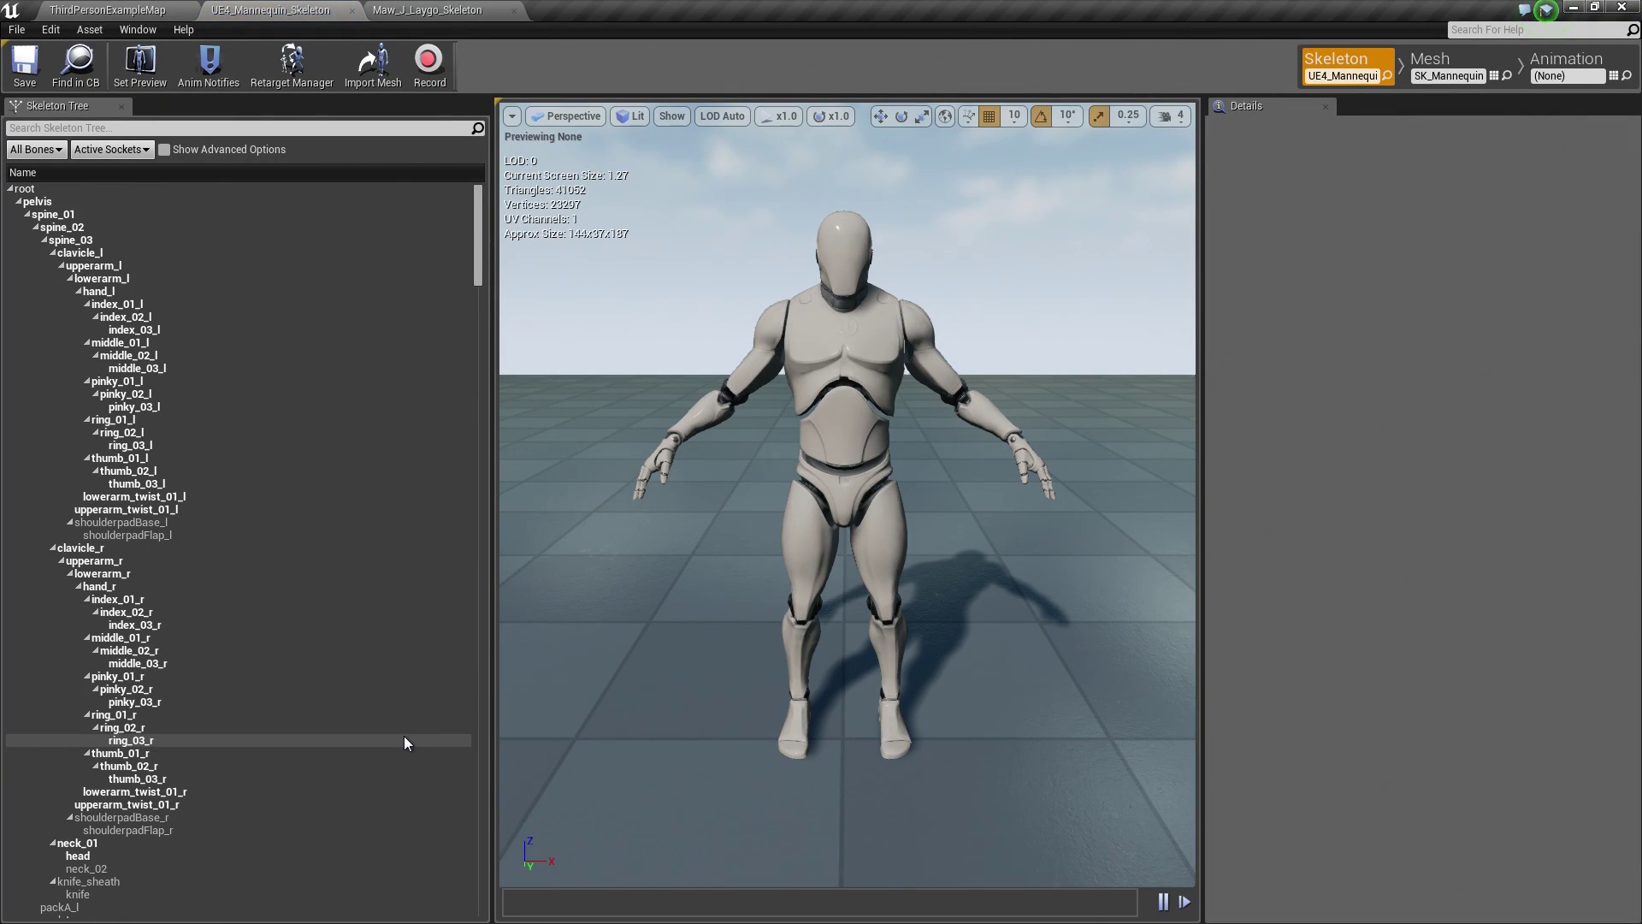
left_click(287, 77)
scroll(731, 695, "down", 3)
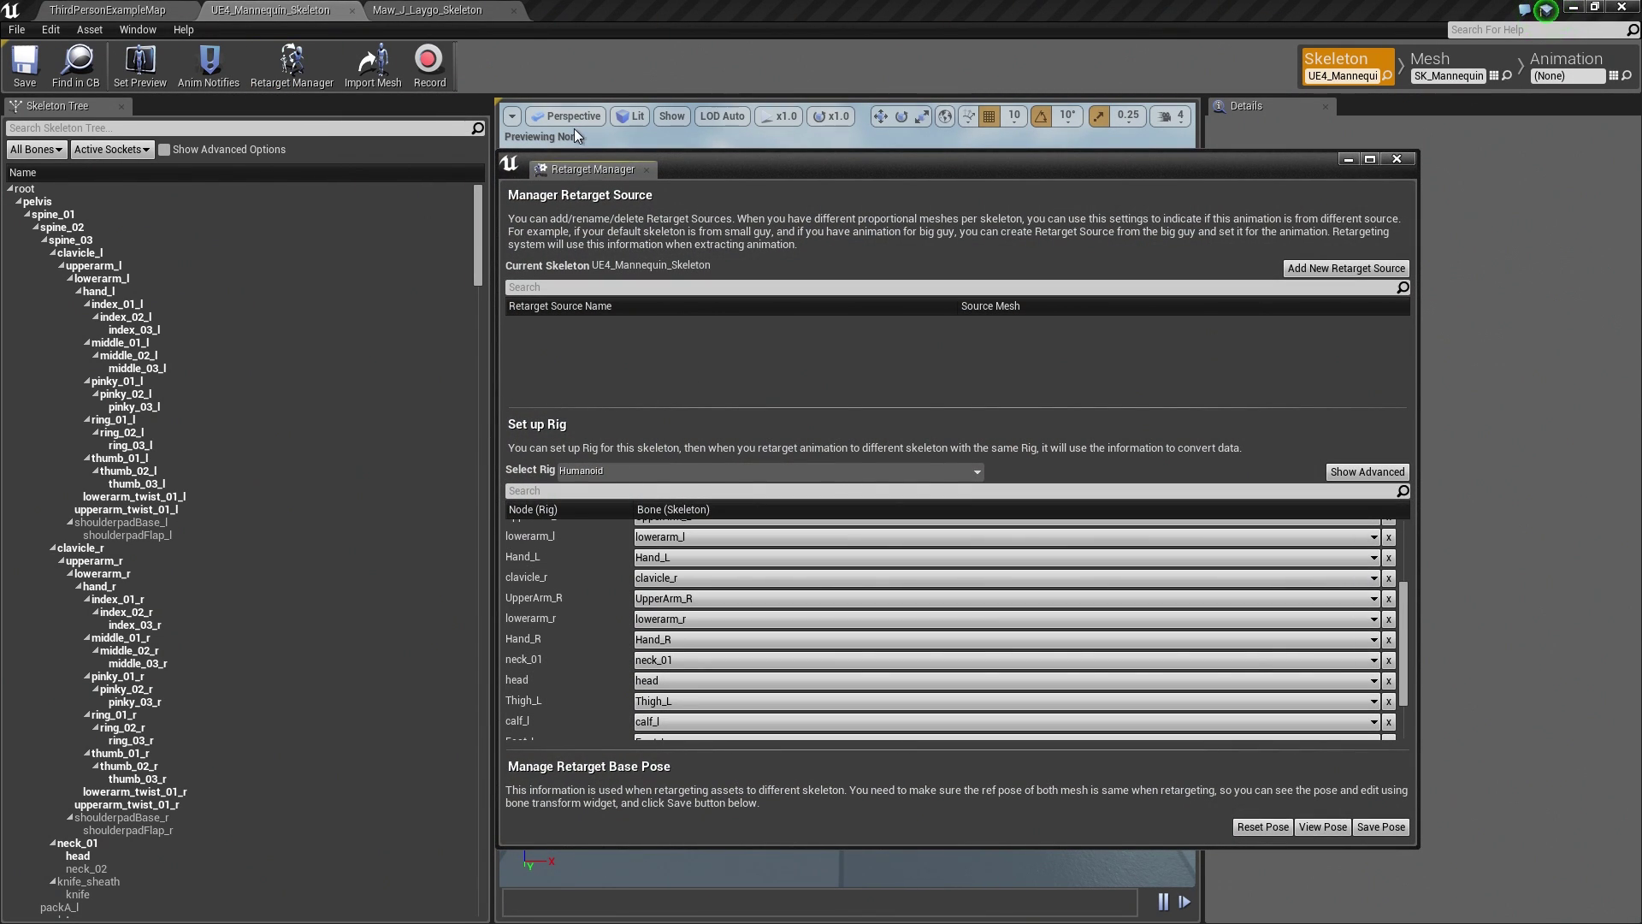
left_click_drag(573, 167, 202, 106)
scroll(334, 590, "down", 1)
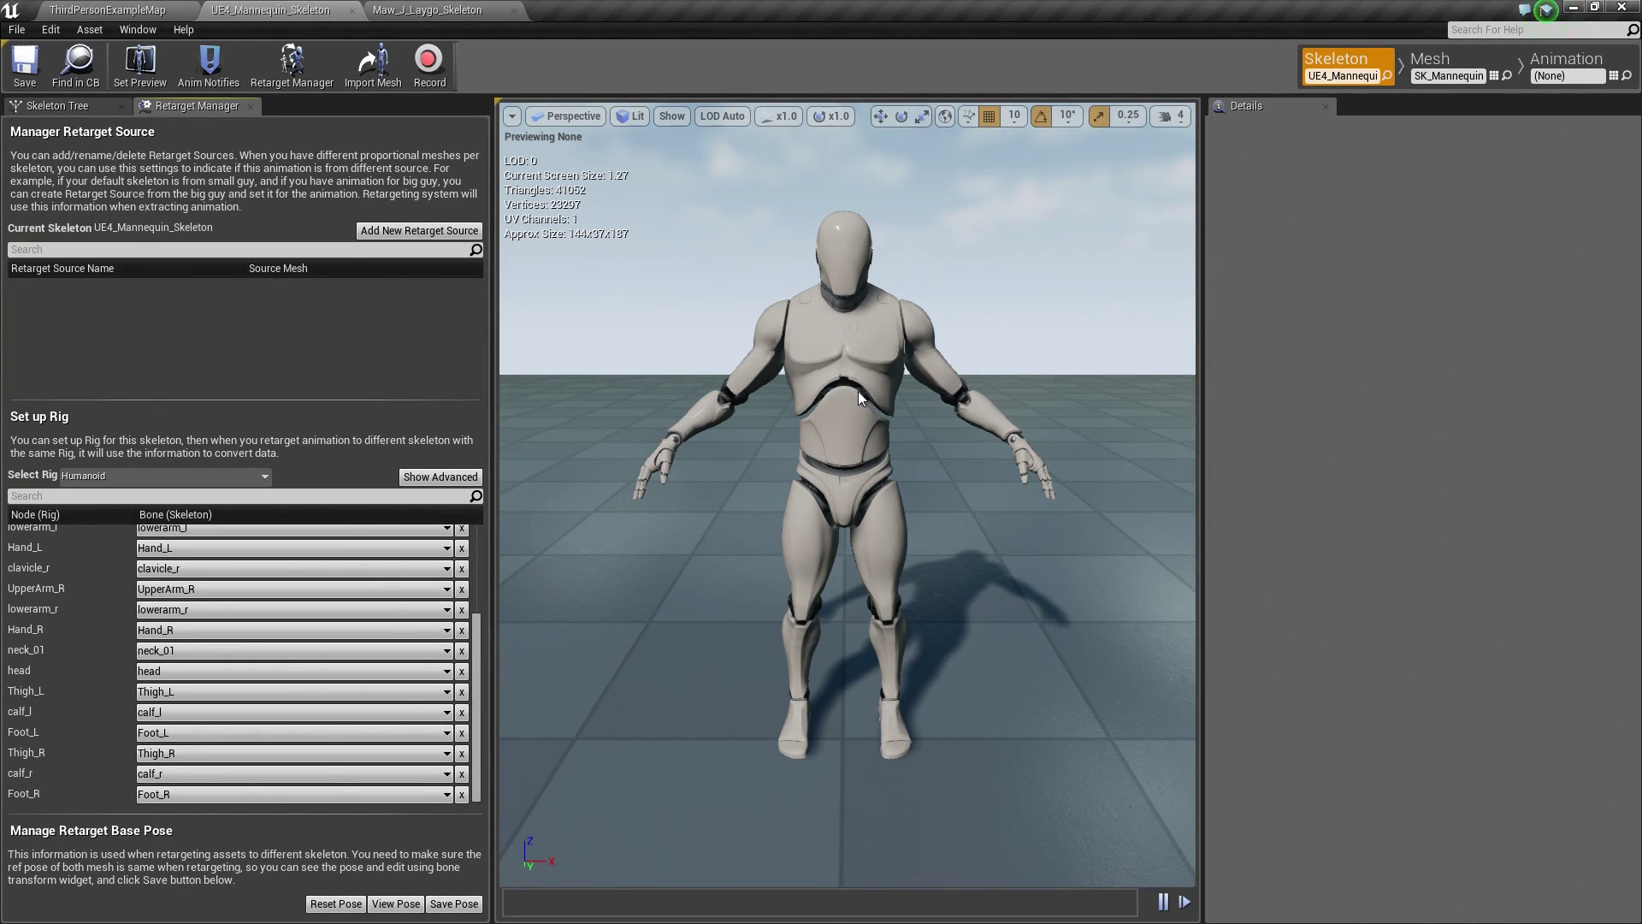
Step: Rotate the mannequin's upperarm_l bone upward until the arm extends horizontally from the shoulder
left_click(914, 397)
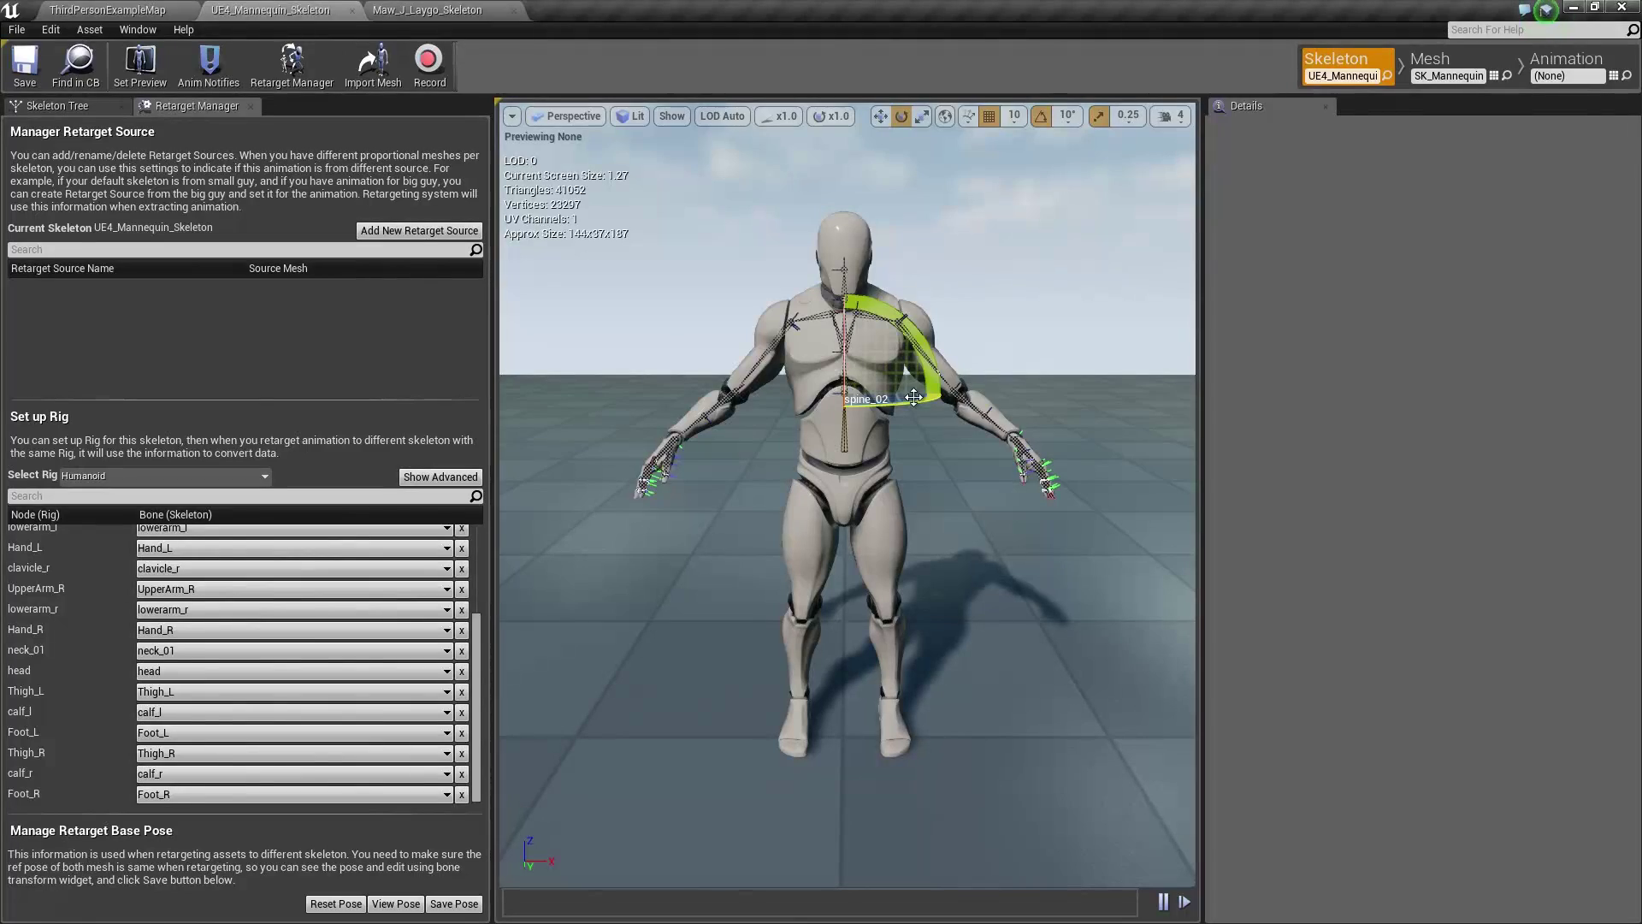
left_click_drag(917, 378, 864, 359, "alt")
left_click(865, 363)
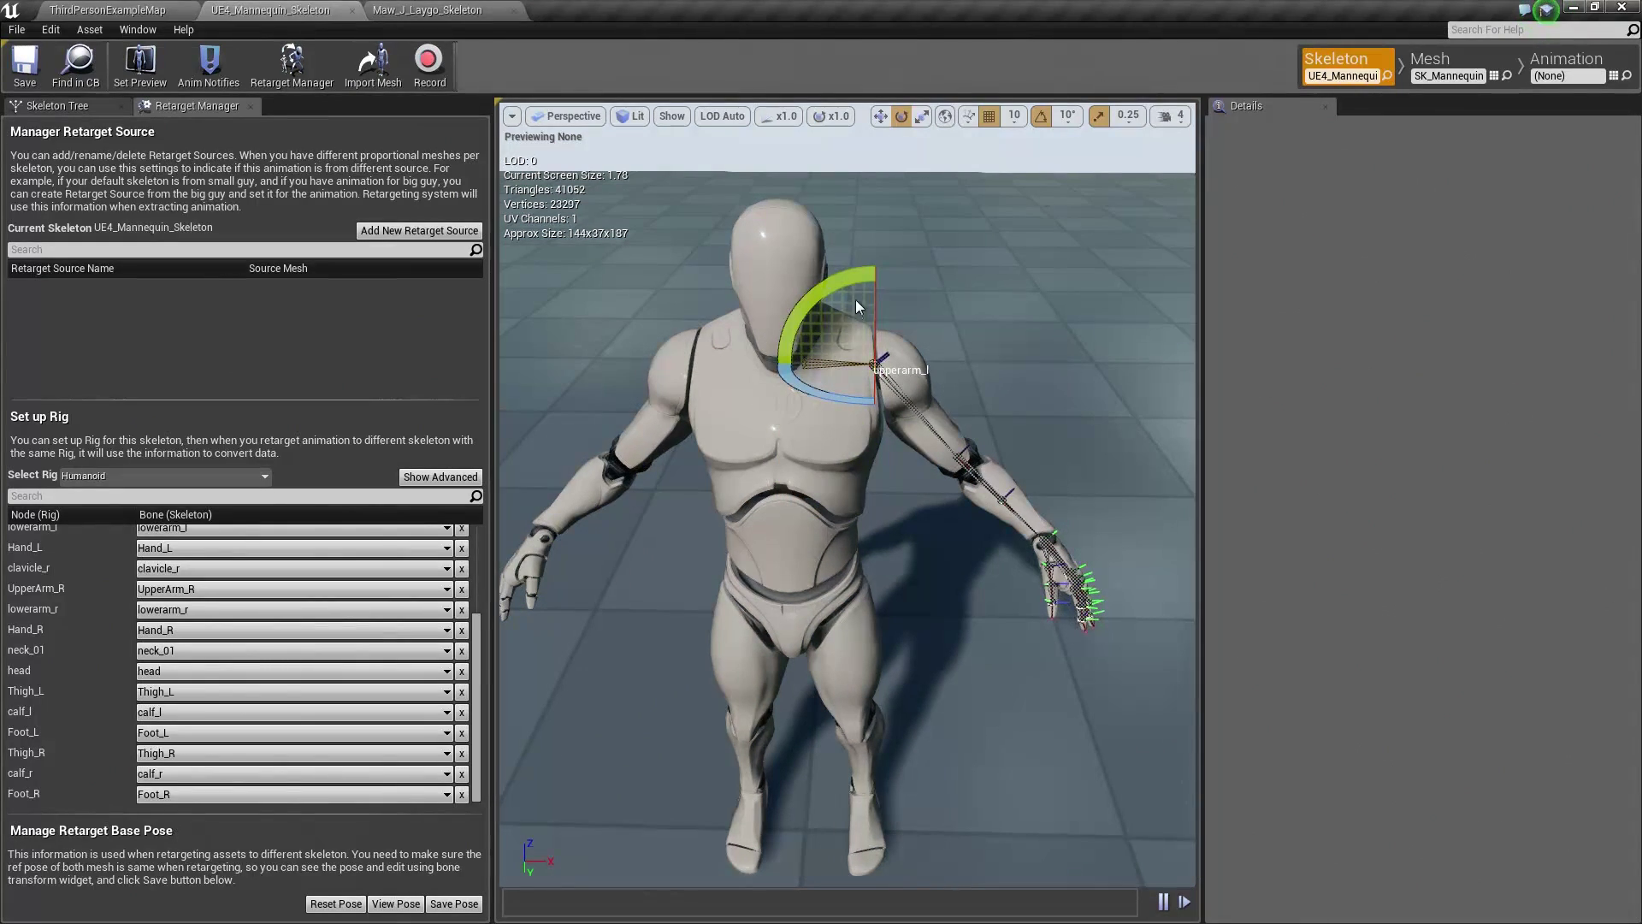
left_click_drag(857, 279, 1129, 411)
left_click(771, 365)
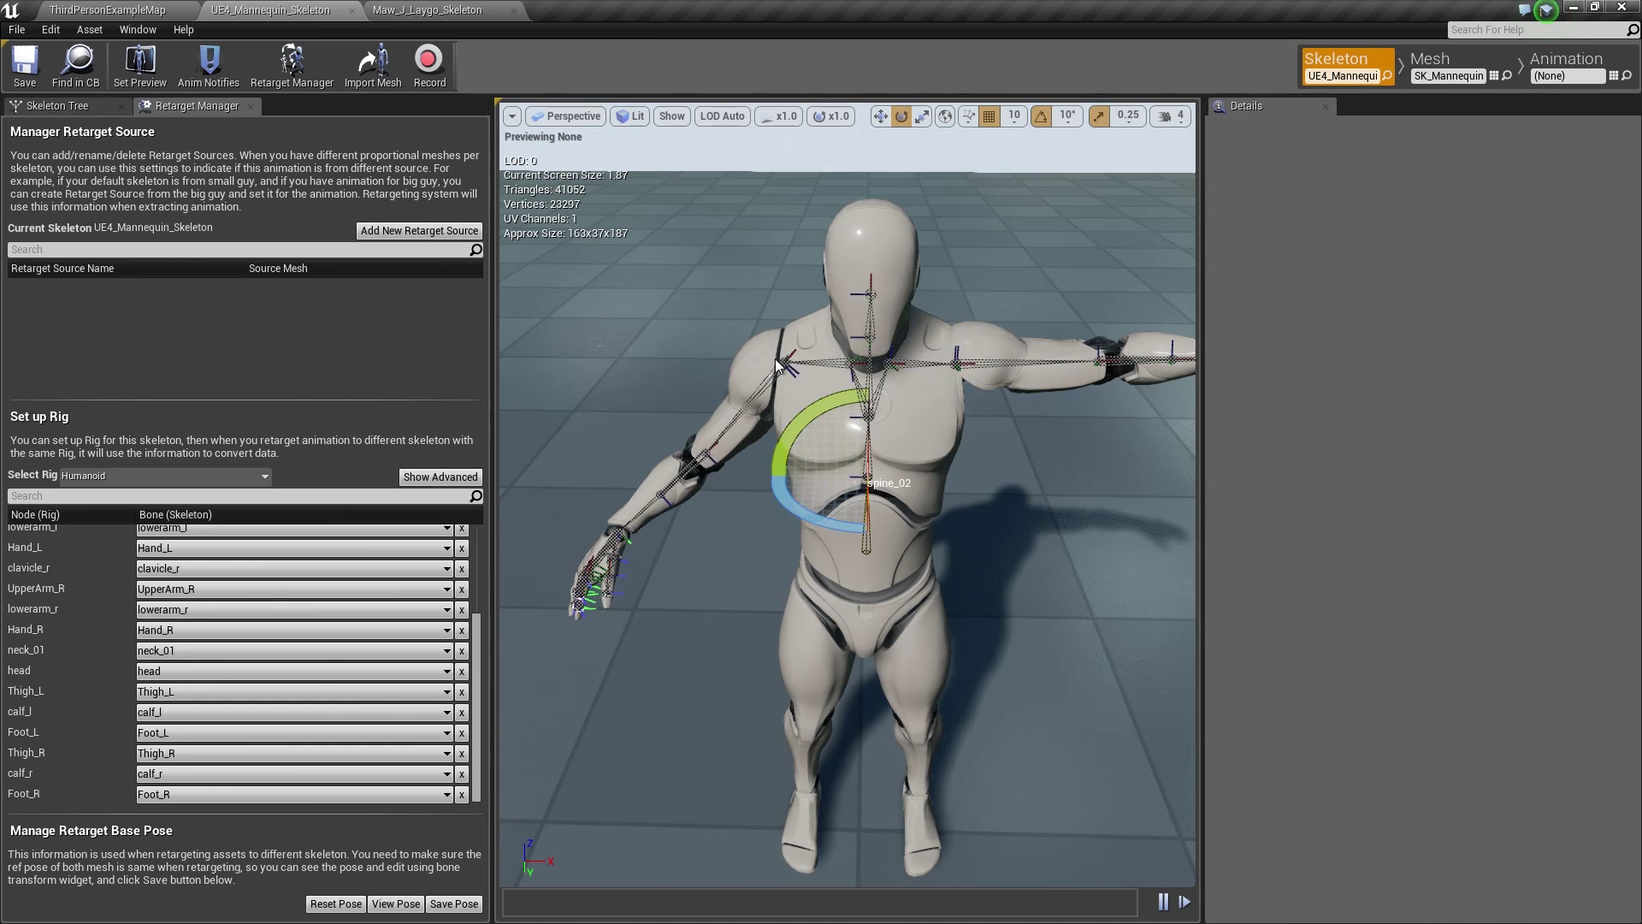
left_click_drag(805, 301, 837, 291)
key("ctrl+z")
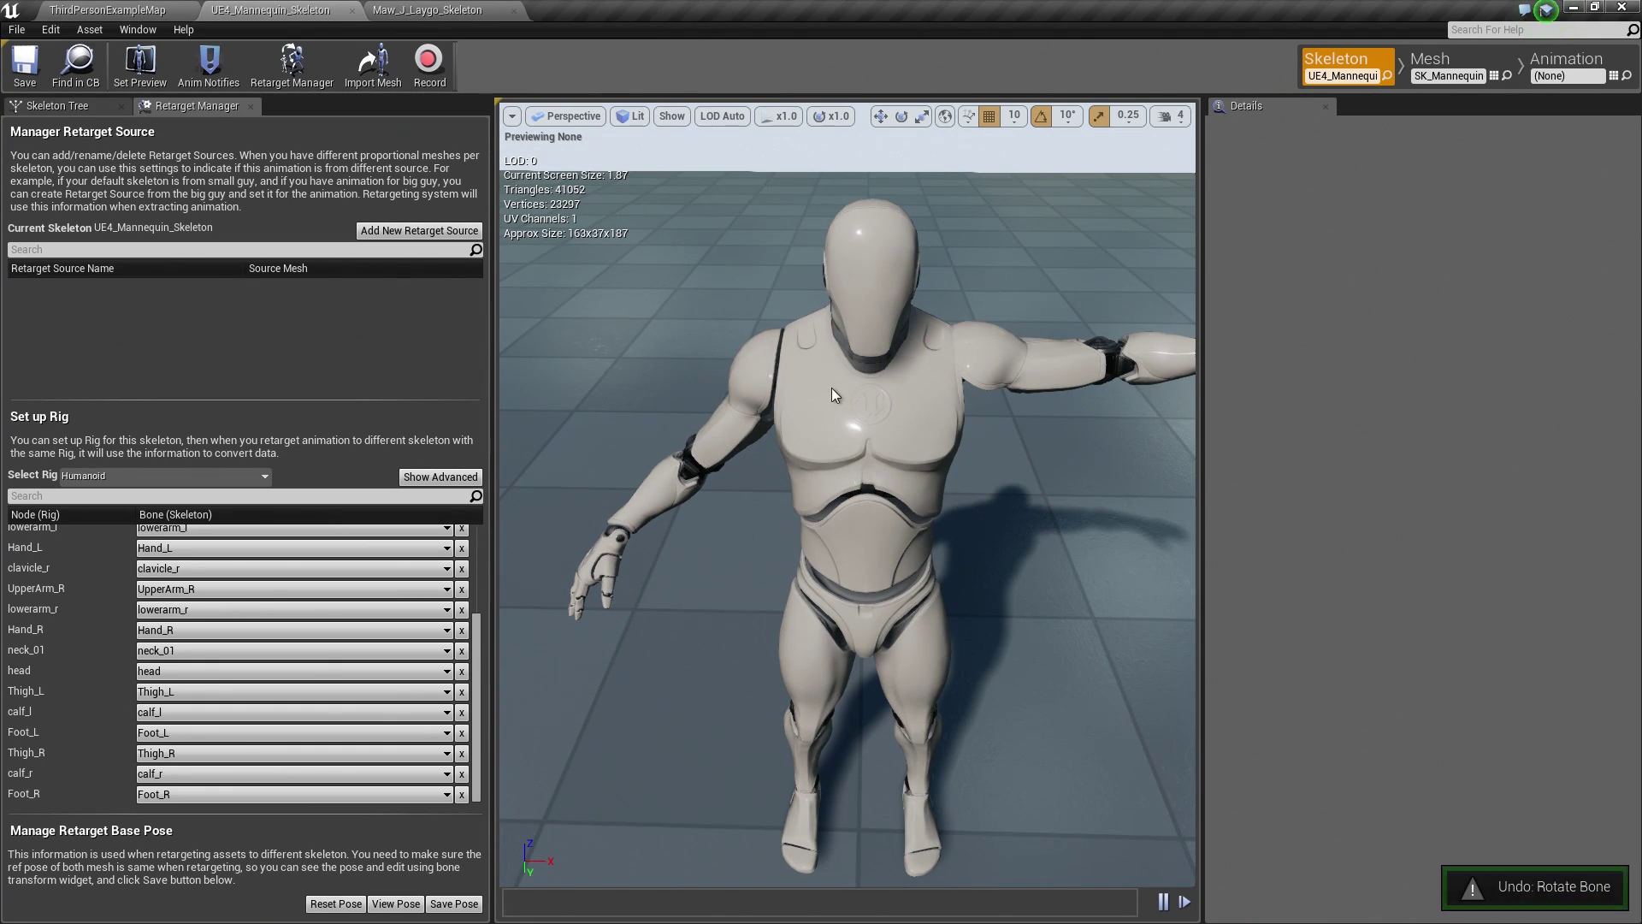
Step: Rotate the mannequin's upperarm_r bone upward until the arm extends horizontally, matching the other arm
left_click(793, 362)
left_click(795, 361)
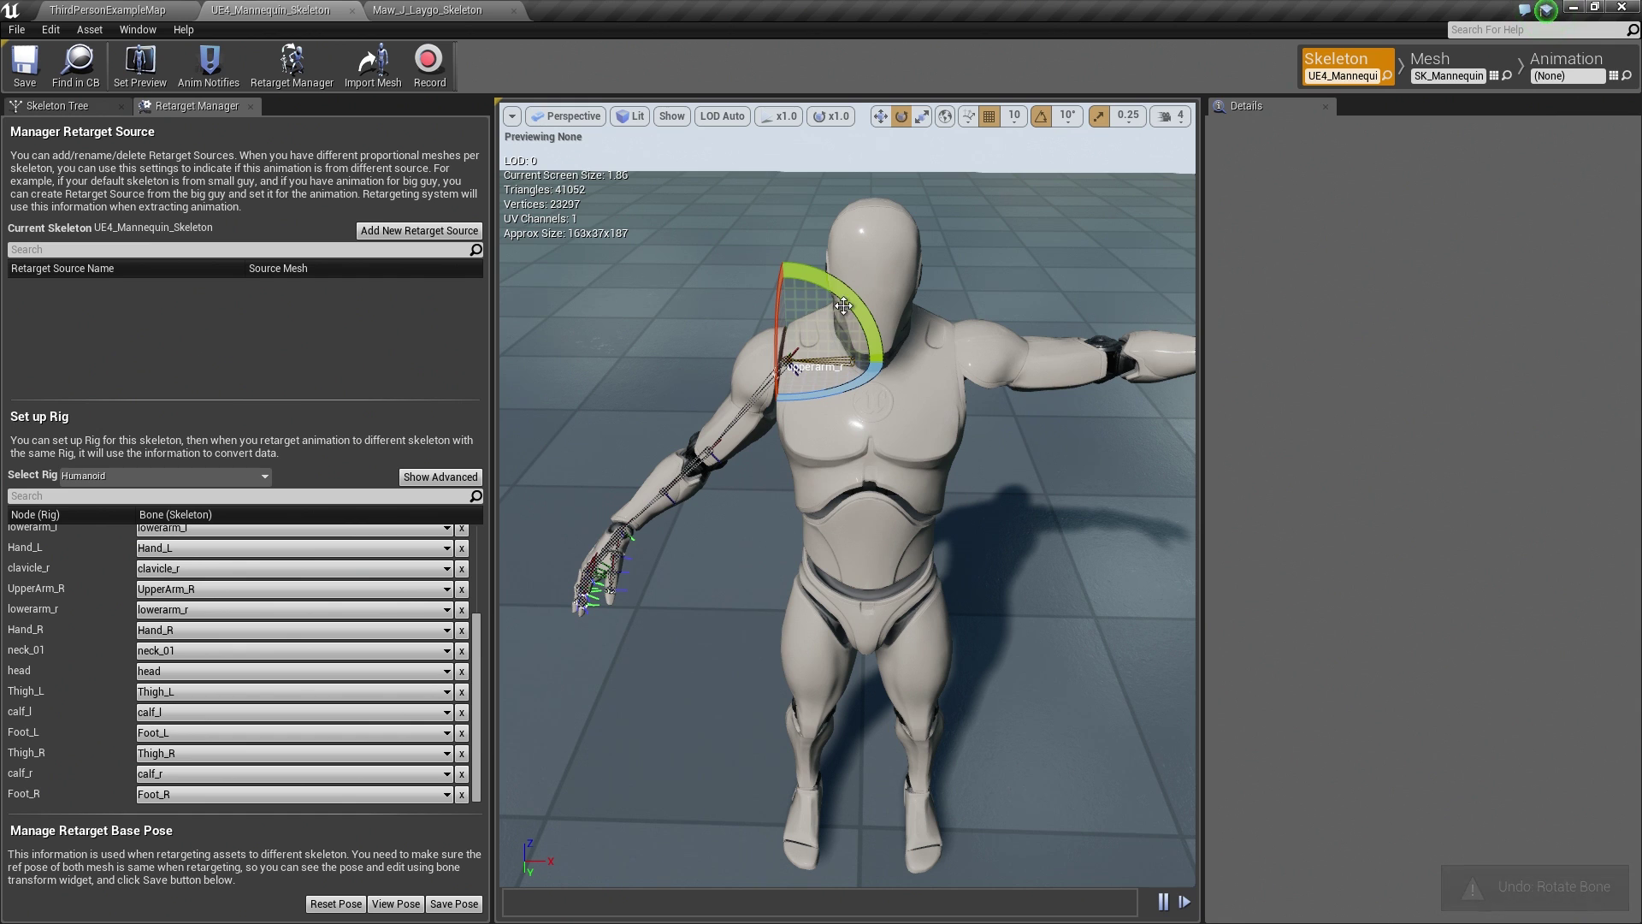
left_click_drag(834, 317, 1018, 494)
Step: Rotate the lowerarm_l and lowerarm_r bones so both forearms line up straight with the upper arms in a T-pose
left_click(920, 534)
left_click_drag(957, 571, 984, 637)
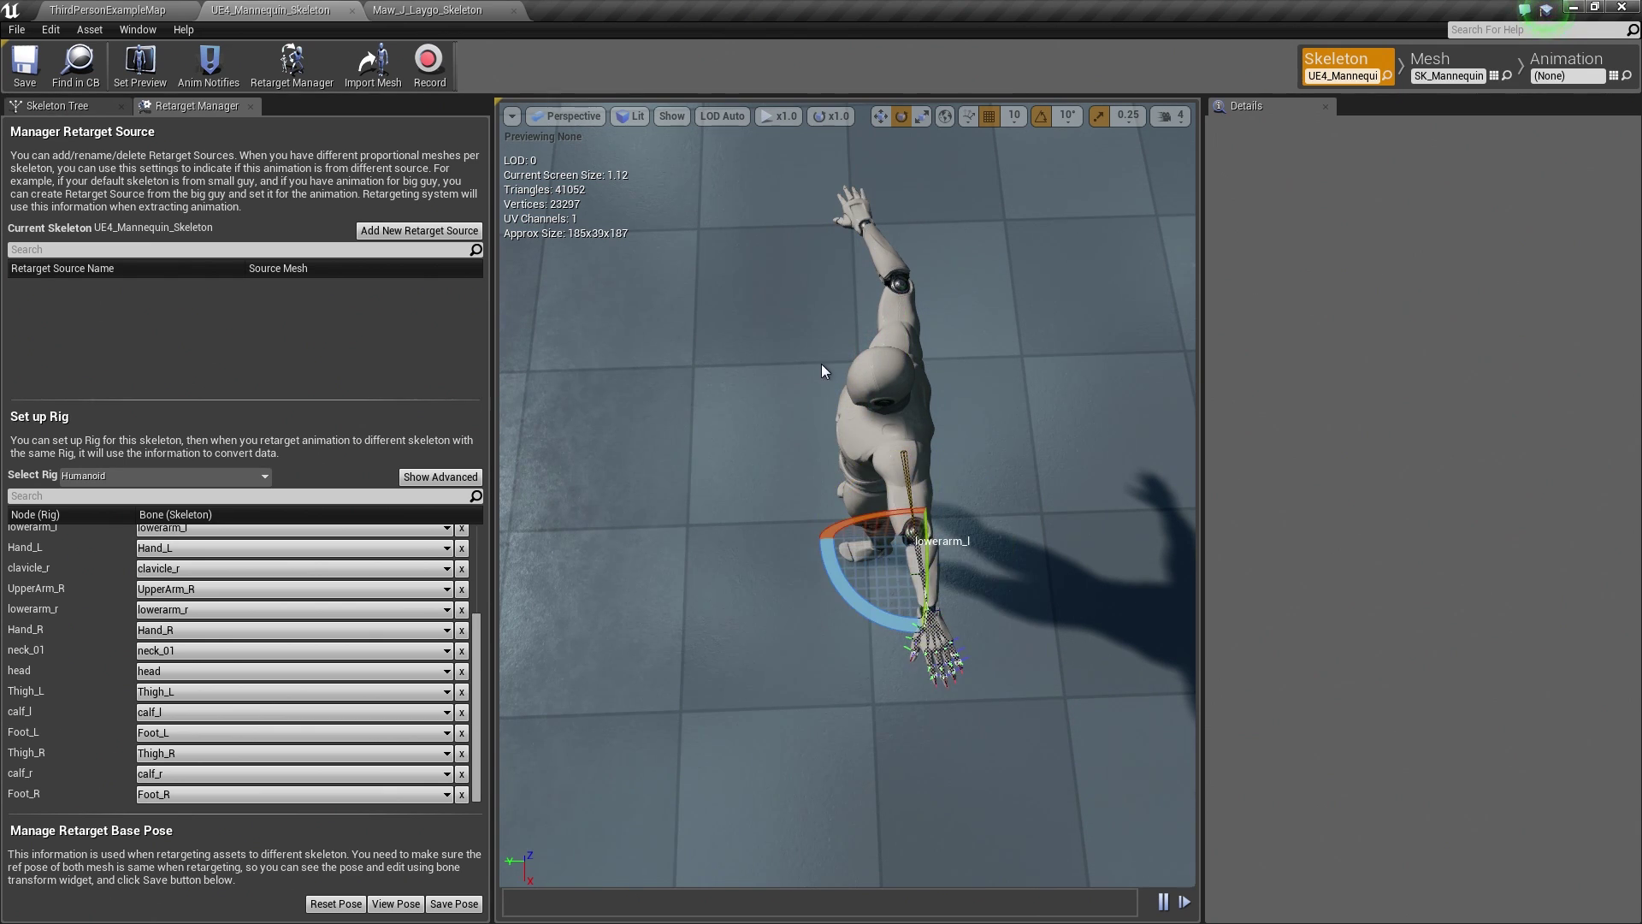
left_click(898, 290)
left_click_drag(856, 342, 860, 402)
Step: Save the T-pose as the mannequin's retarget base pose and view the saved pose
right_click_drag(860, 402, 942, 434)
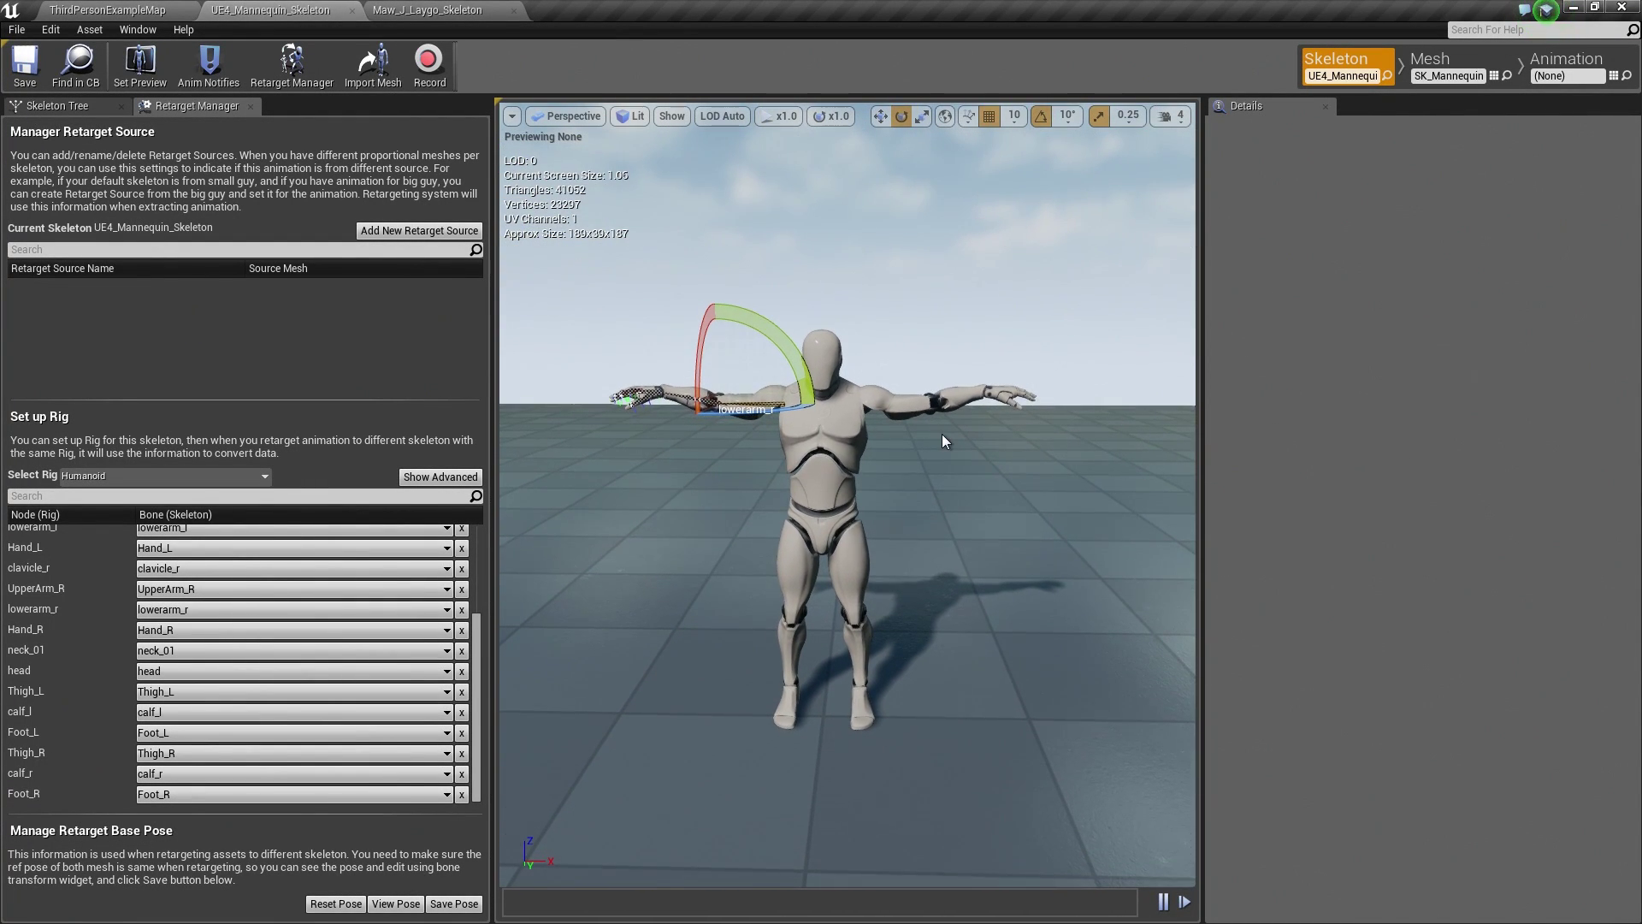
left_click(445, 912)
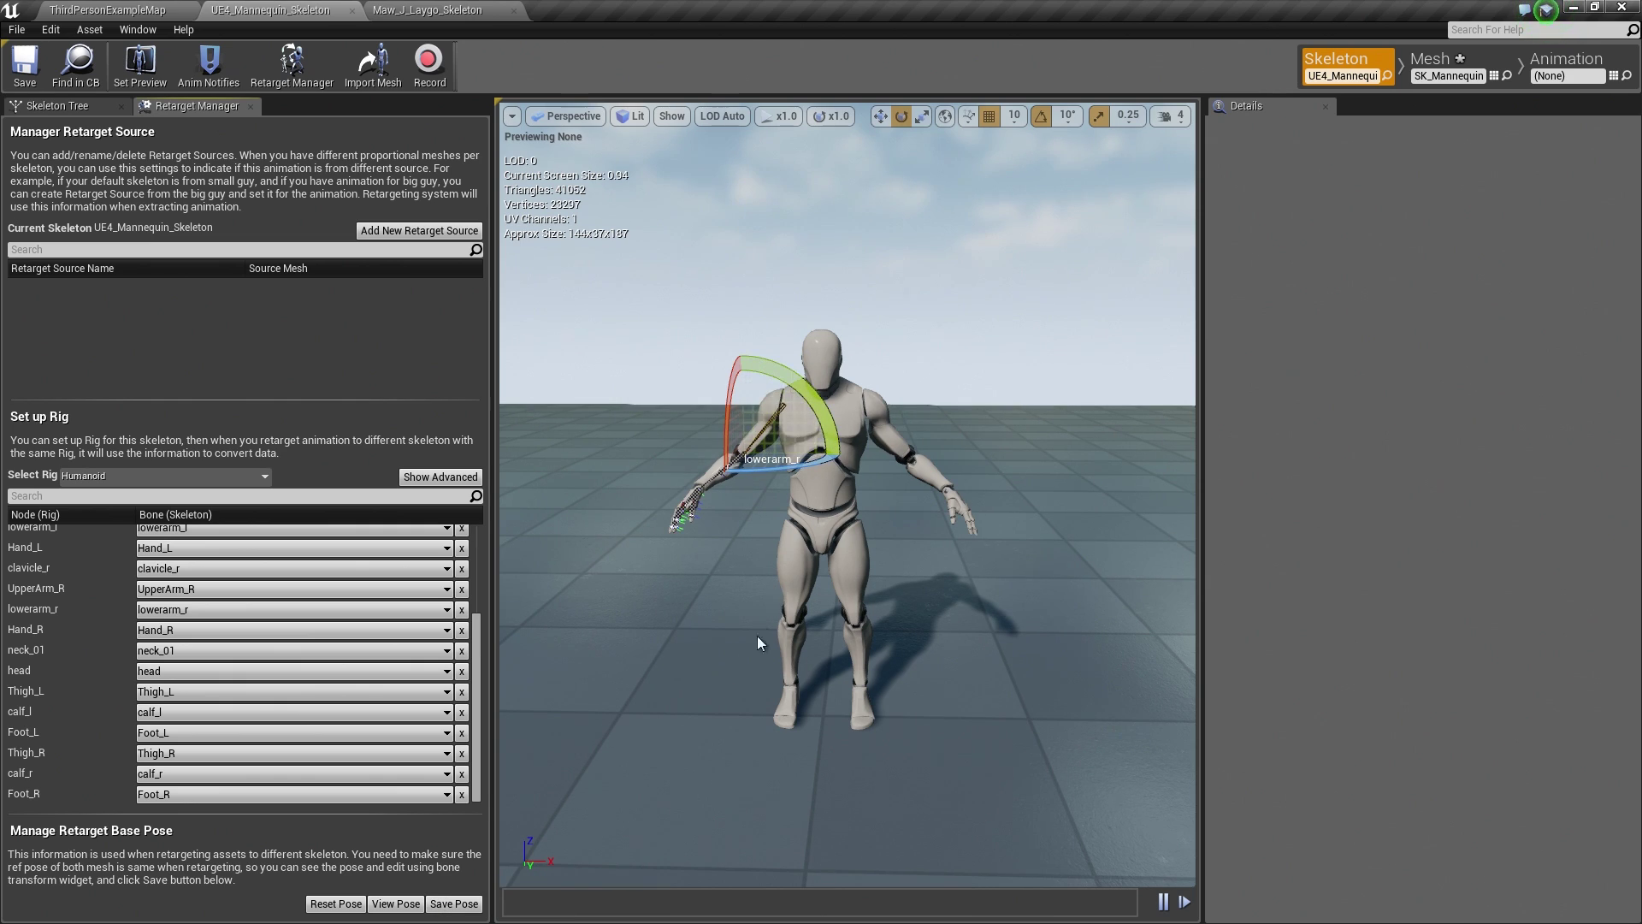
left_click(390, 909)
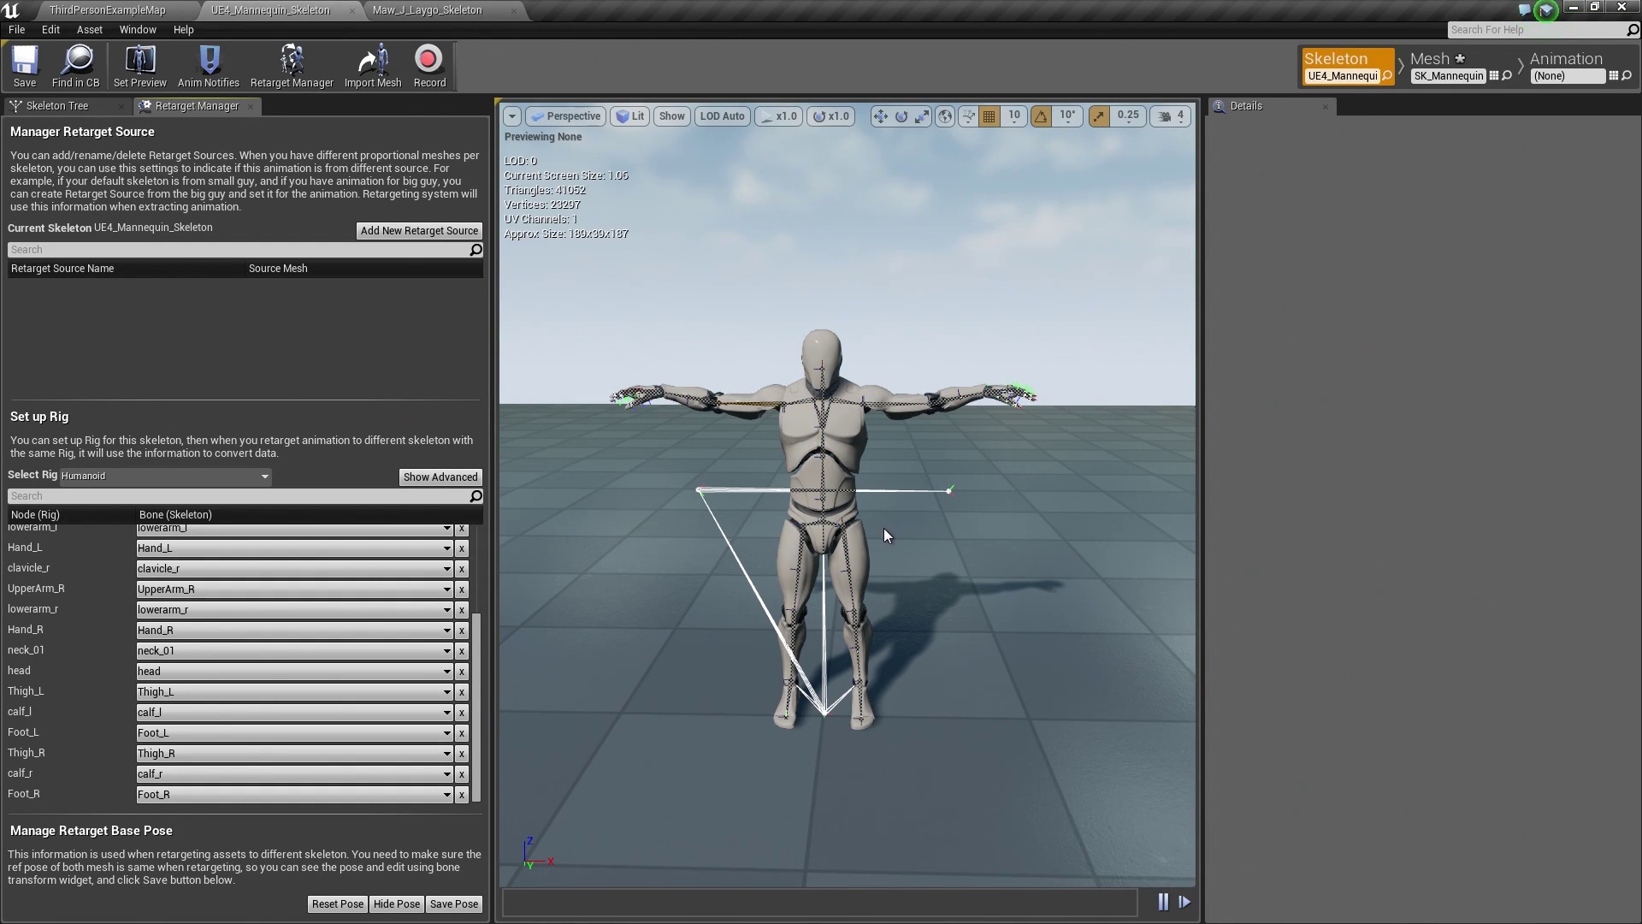
Step: Return to the ThirdPersonExampleMap level and filter the ThirdPersonBP Animations folder by "idle break"
left_click(167, 12)
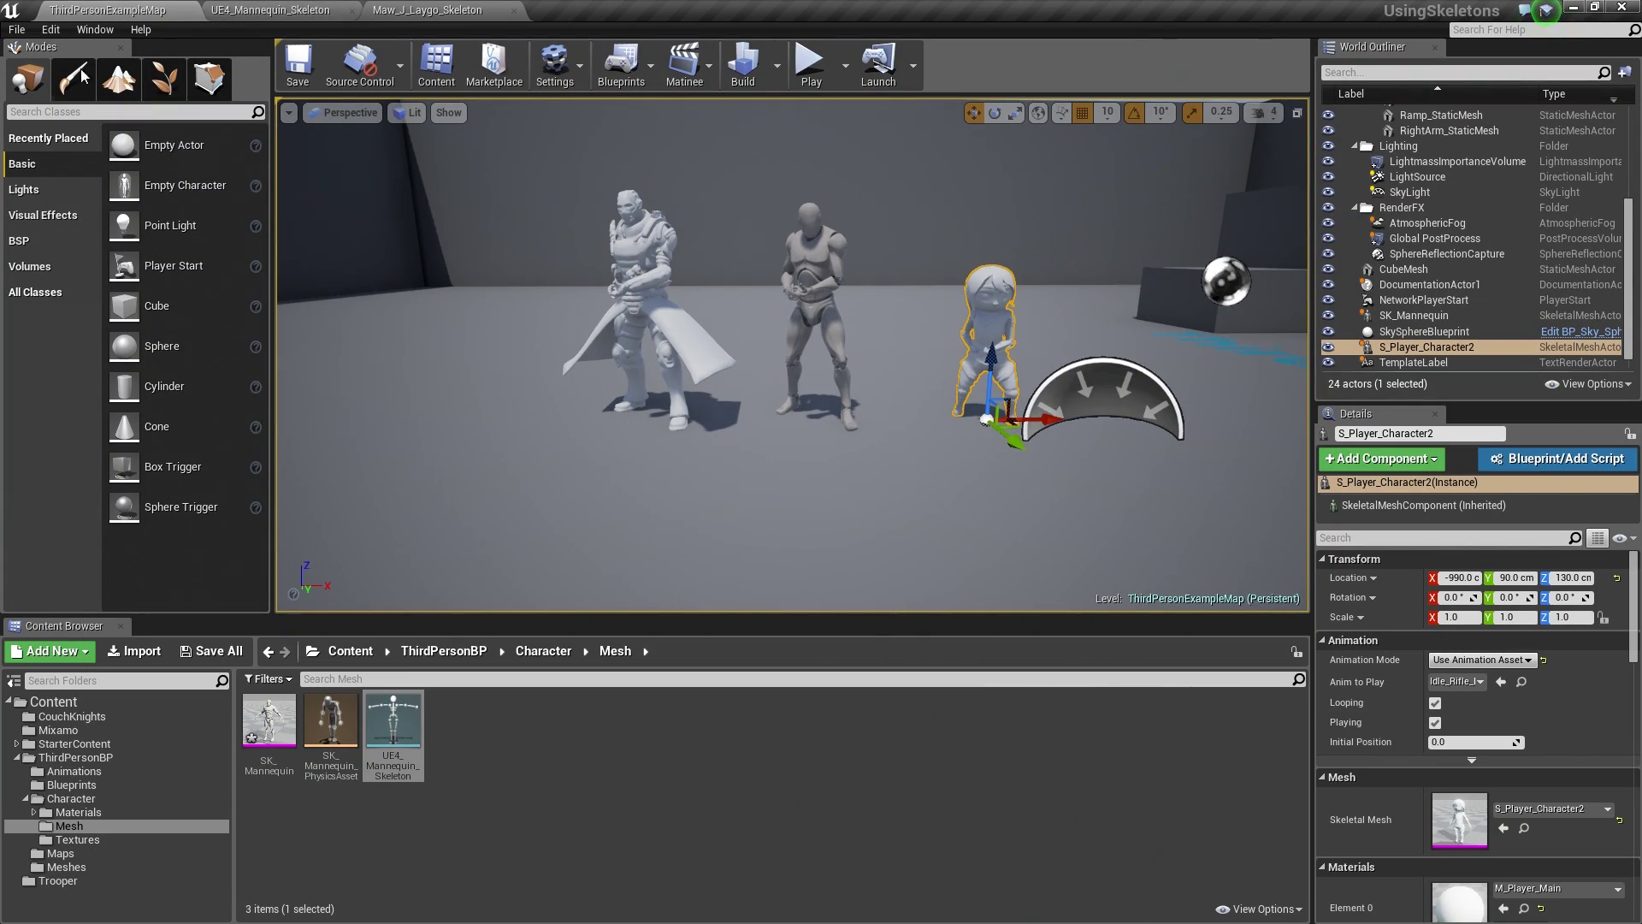
left_click(112, 772)
left_click(336, 678)
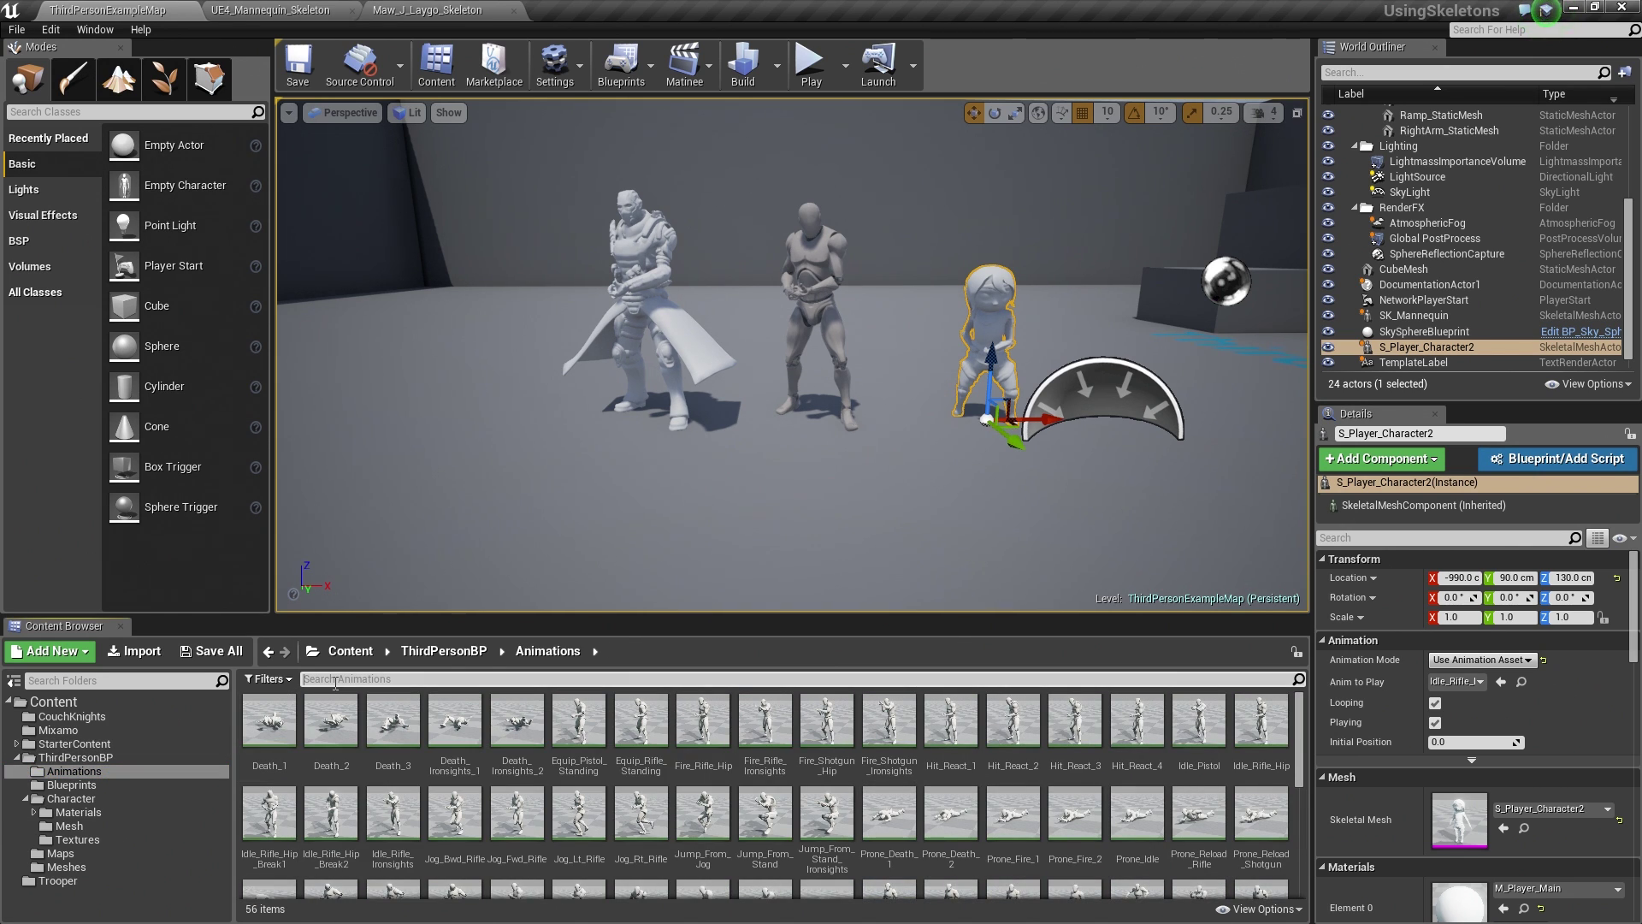
type("idle break")
Step: Duplicate Idle_Rifle_Hip_Break1 and retarget the copy to Maw_J_Laygo_Skeleton
left_click(281, 736)
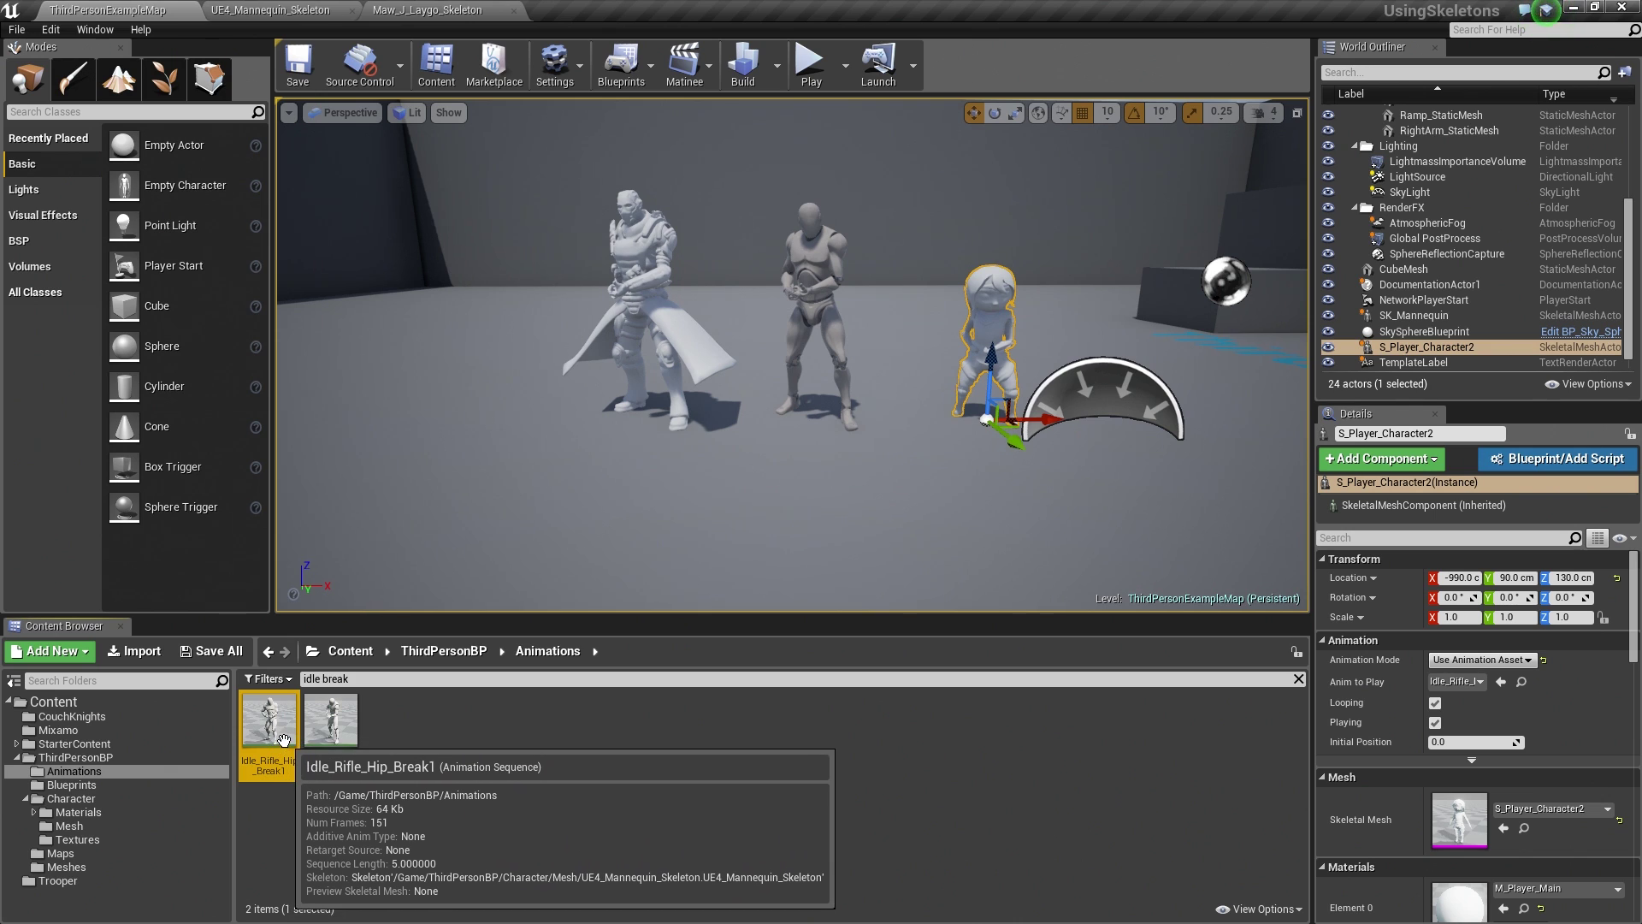
right_click(283, 737)
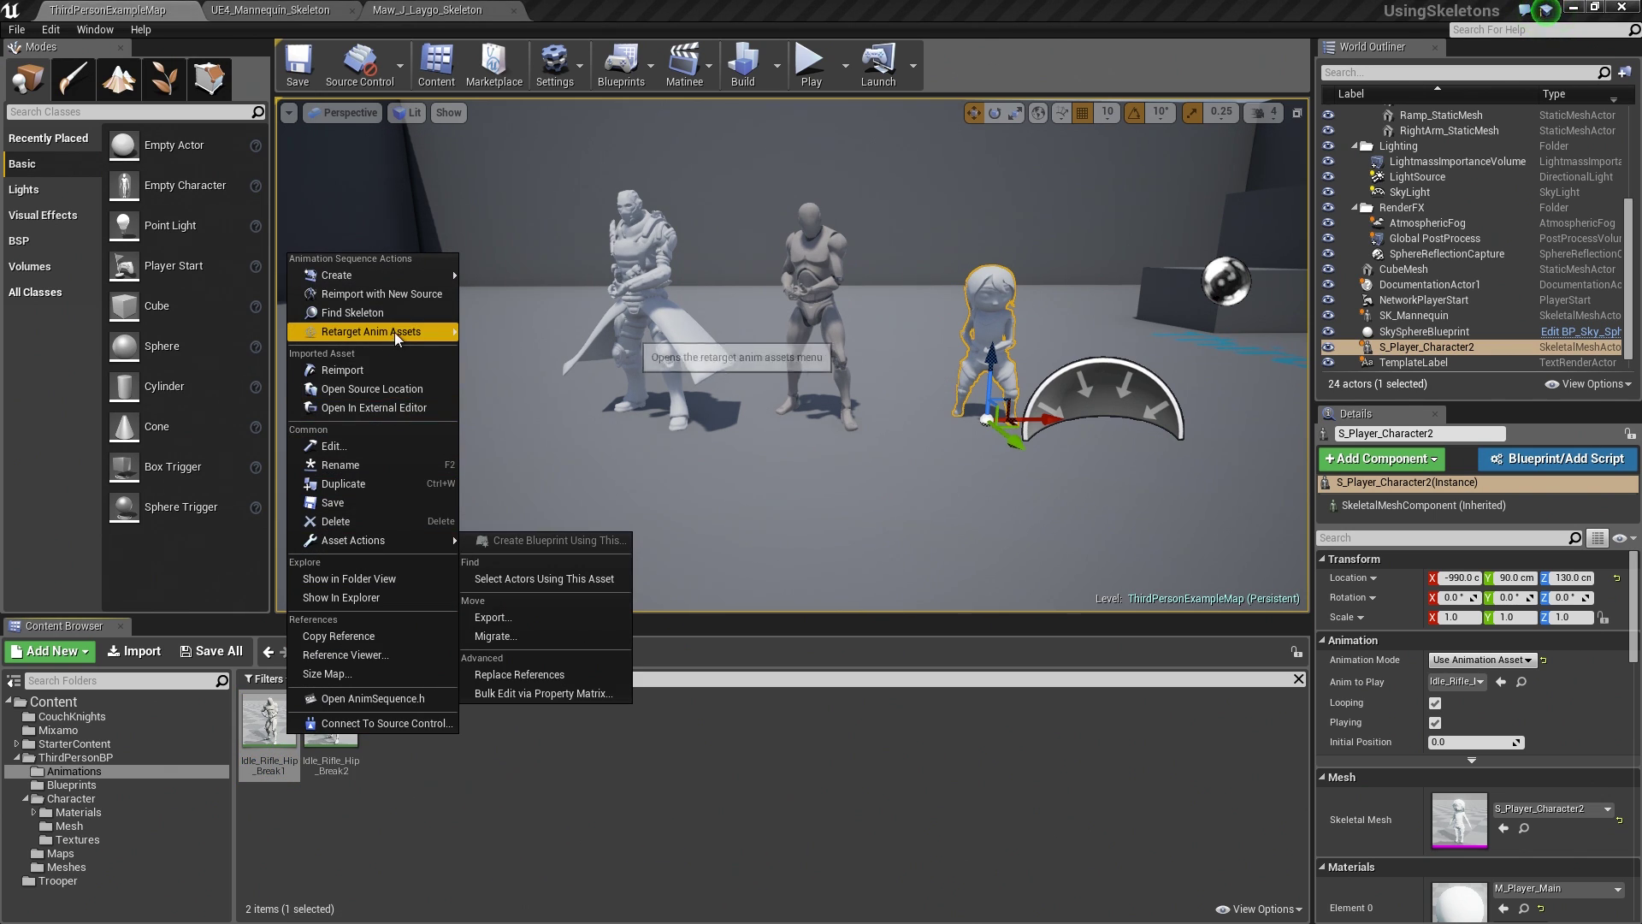
mouse_move(395, 332)
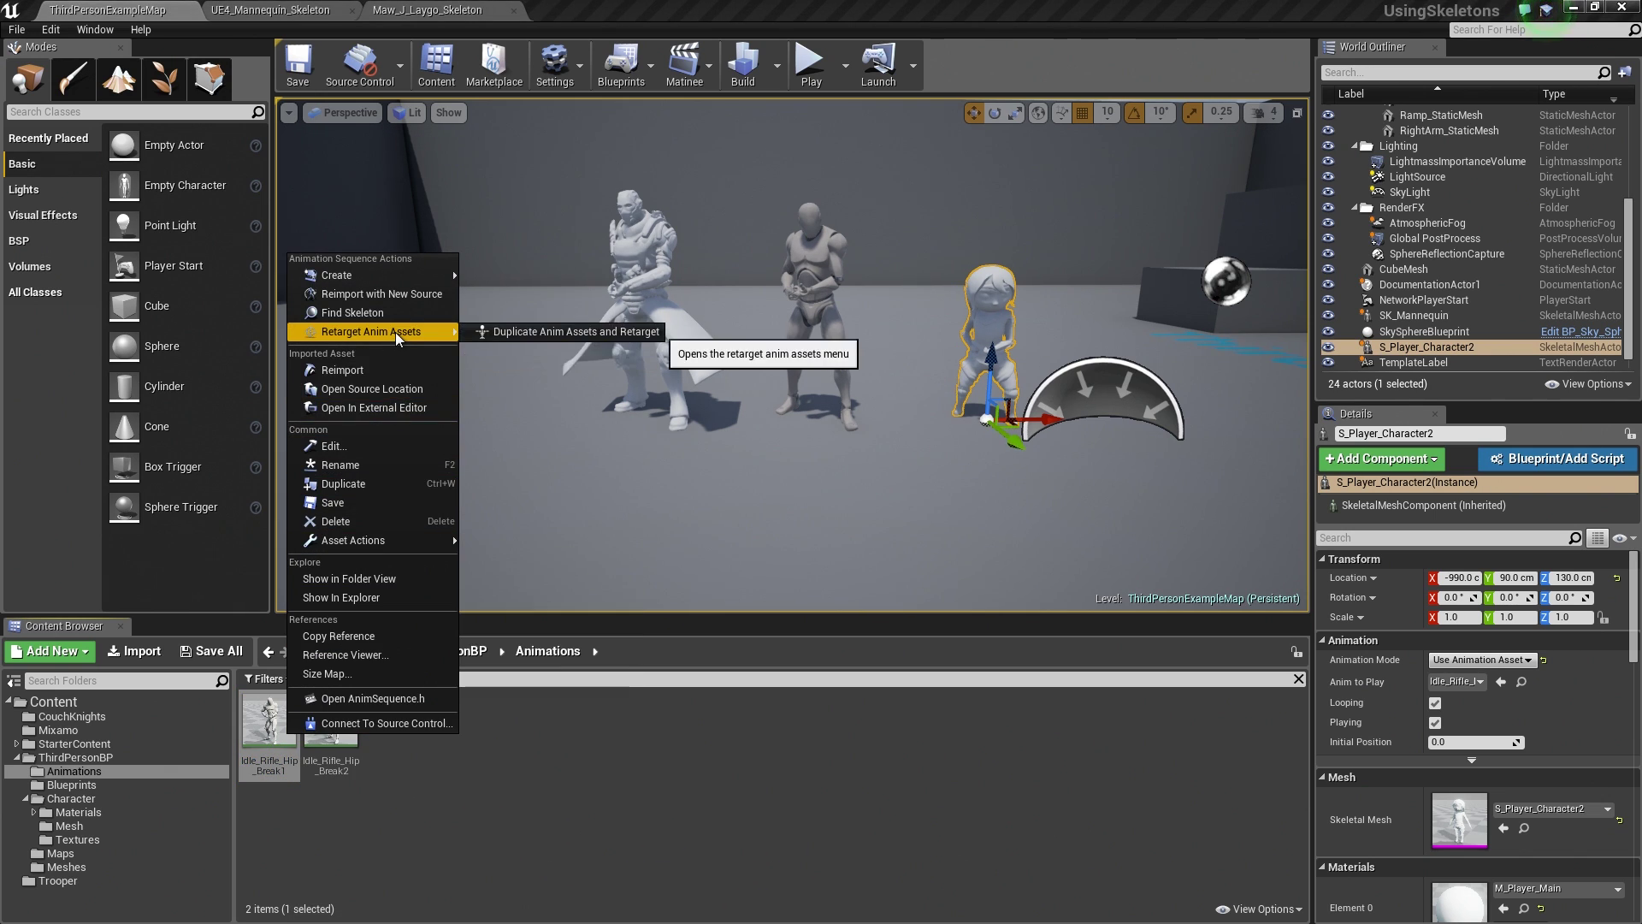
left_click(522, 332)
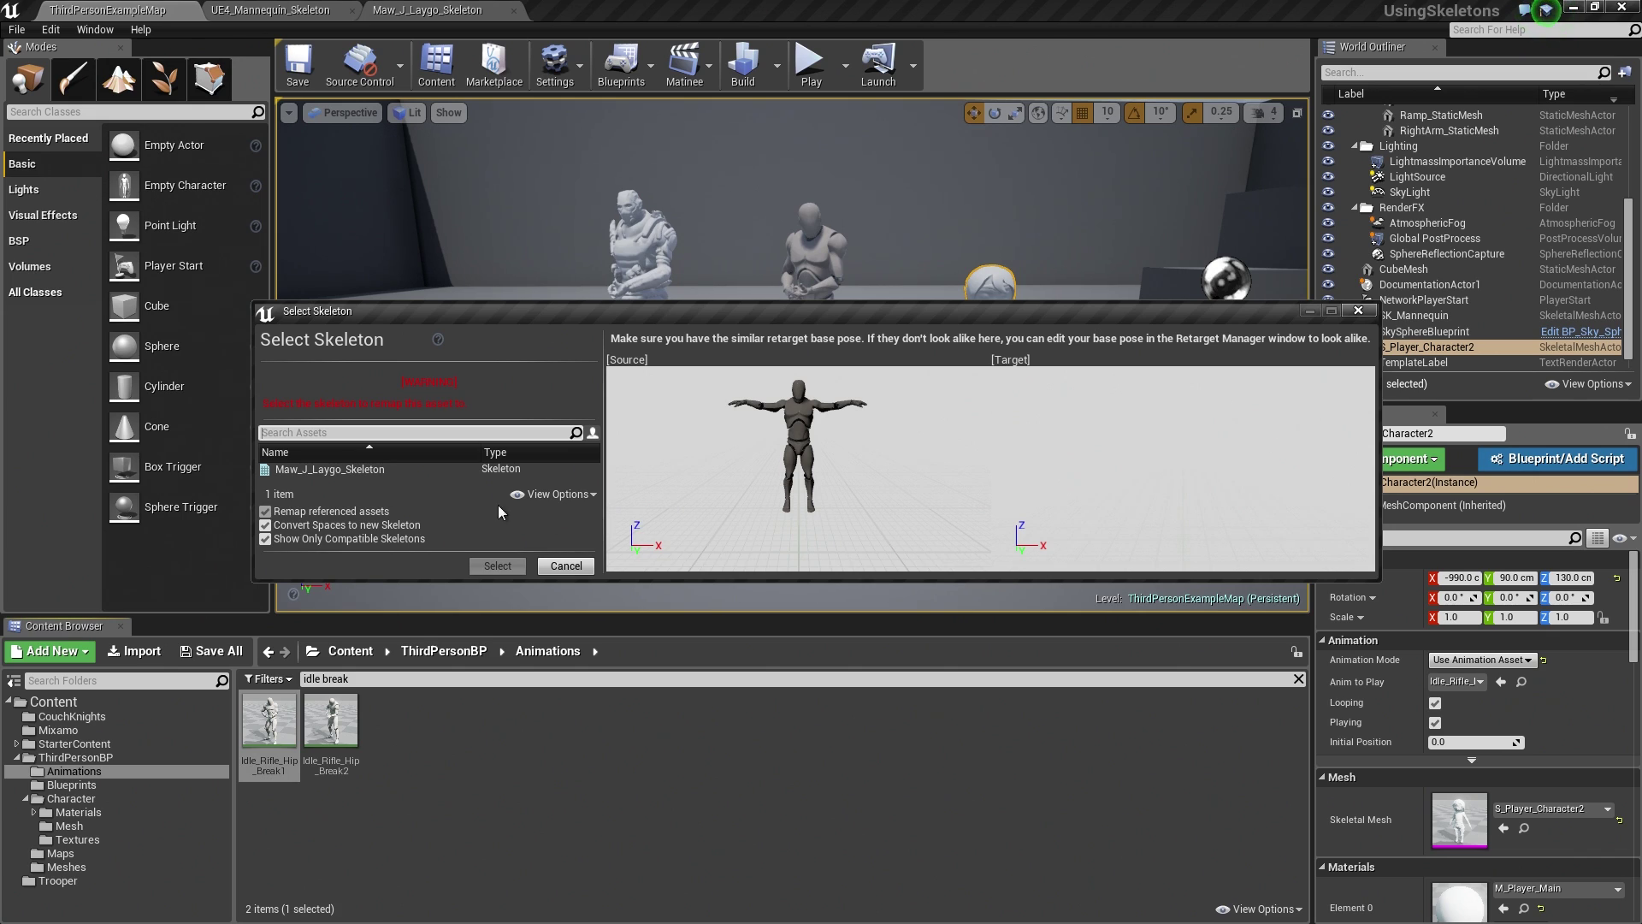
left_click(359, 470)
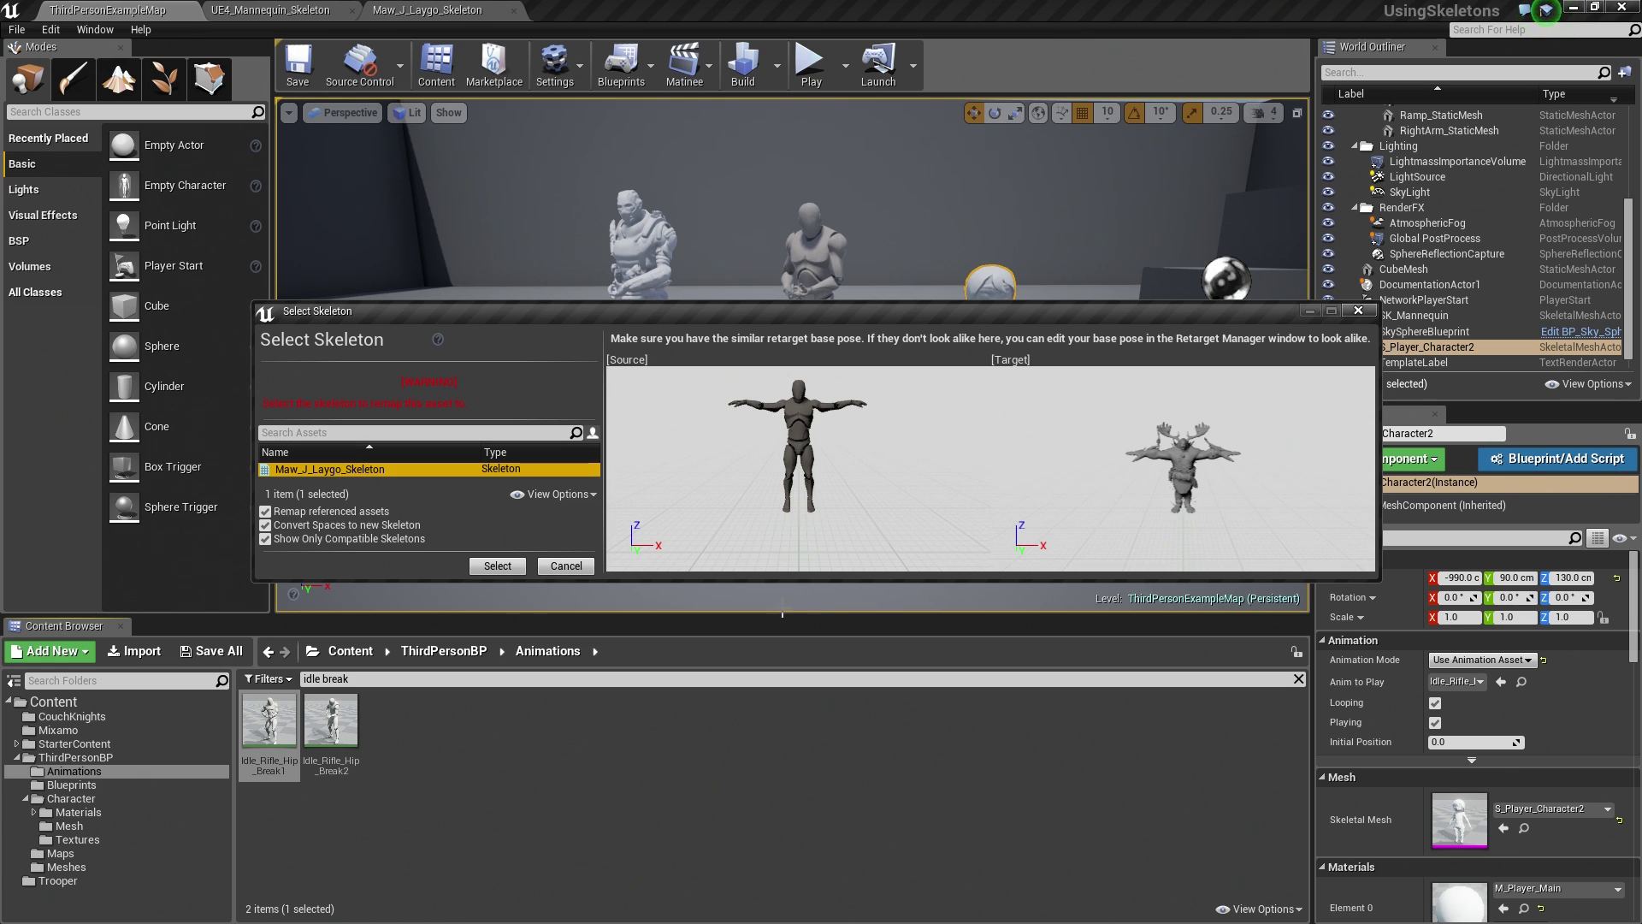
left_click(499, 567)
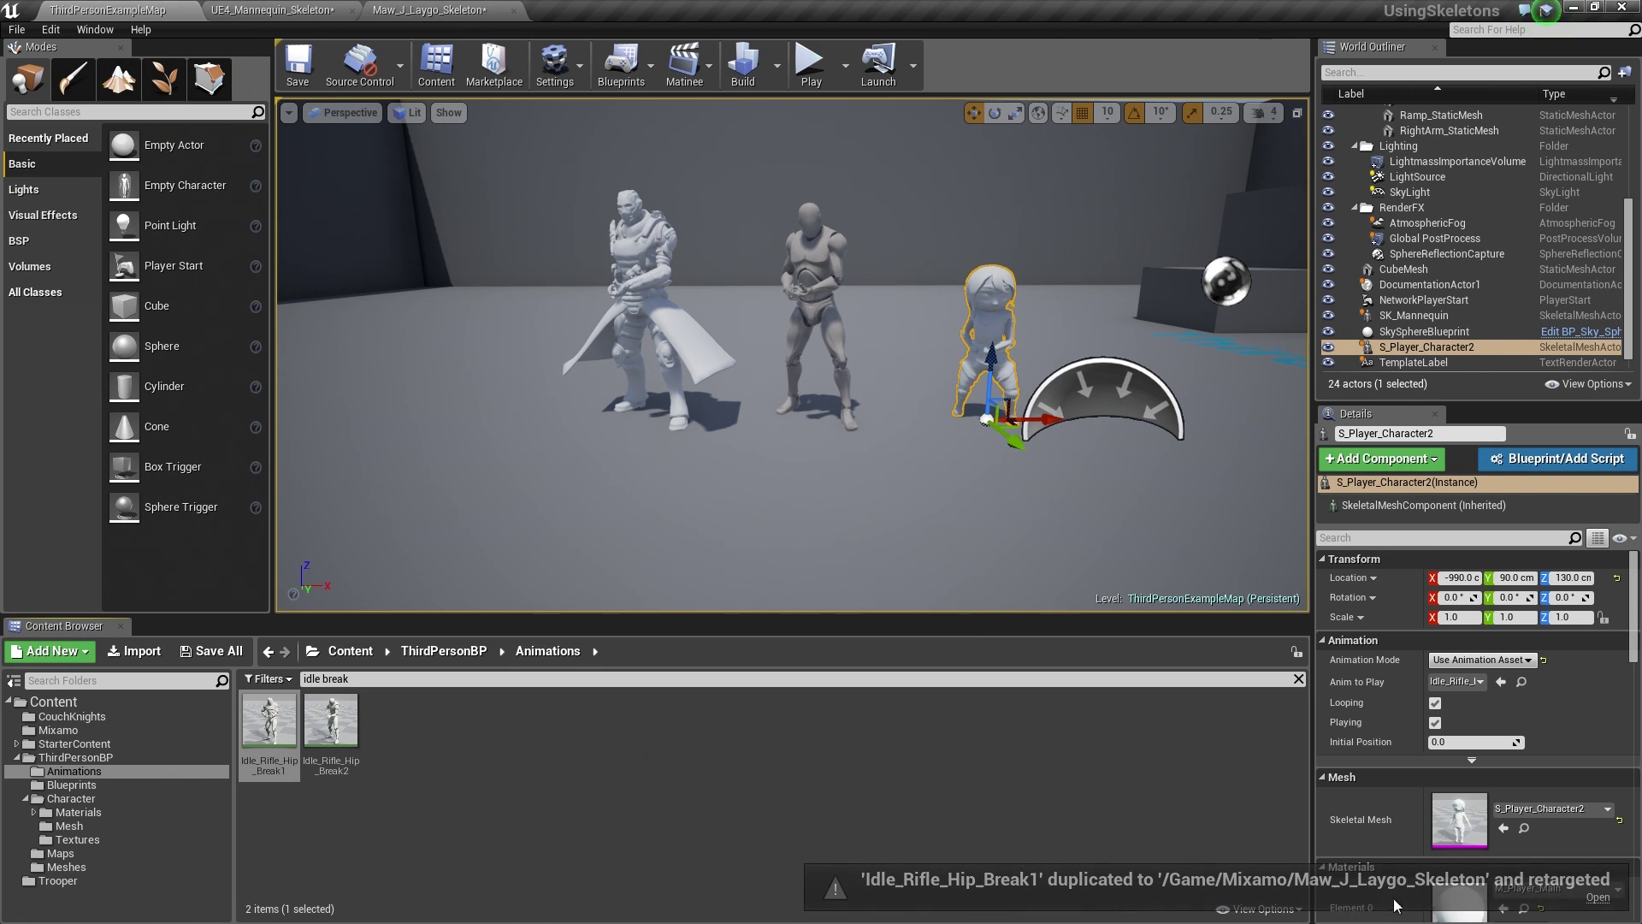
Step: Place Idle_Rifle_Hip_Break1_Copy from the Mixamo folder in the level beside the armoured trooper and focus the view on it
left_click(120, 730)
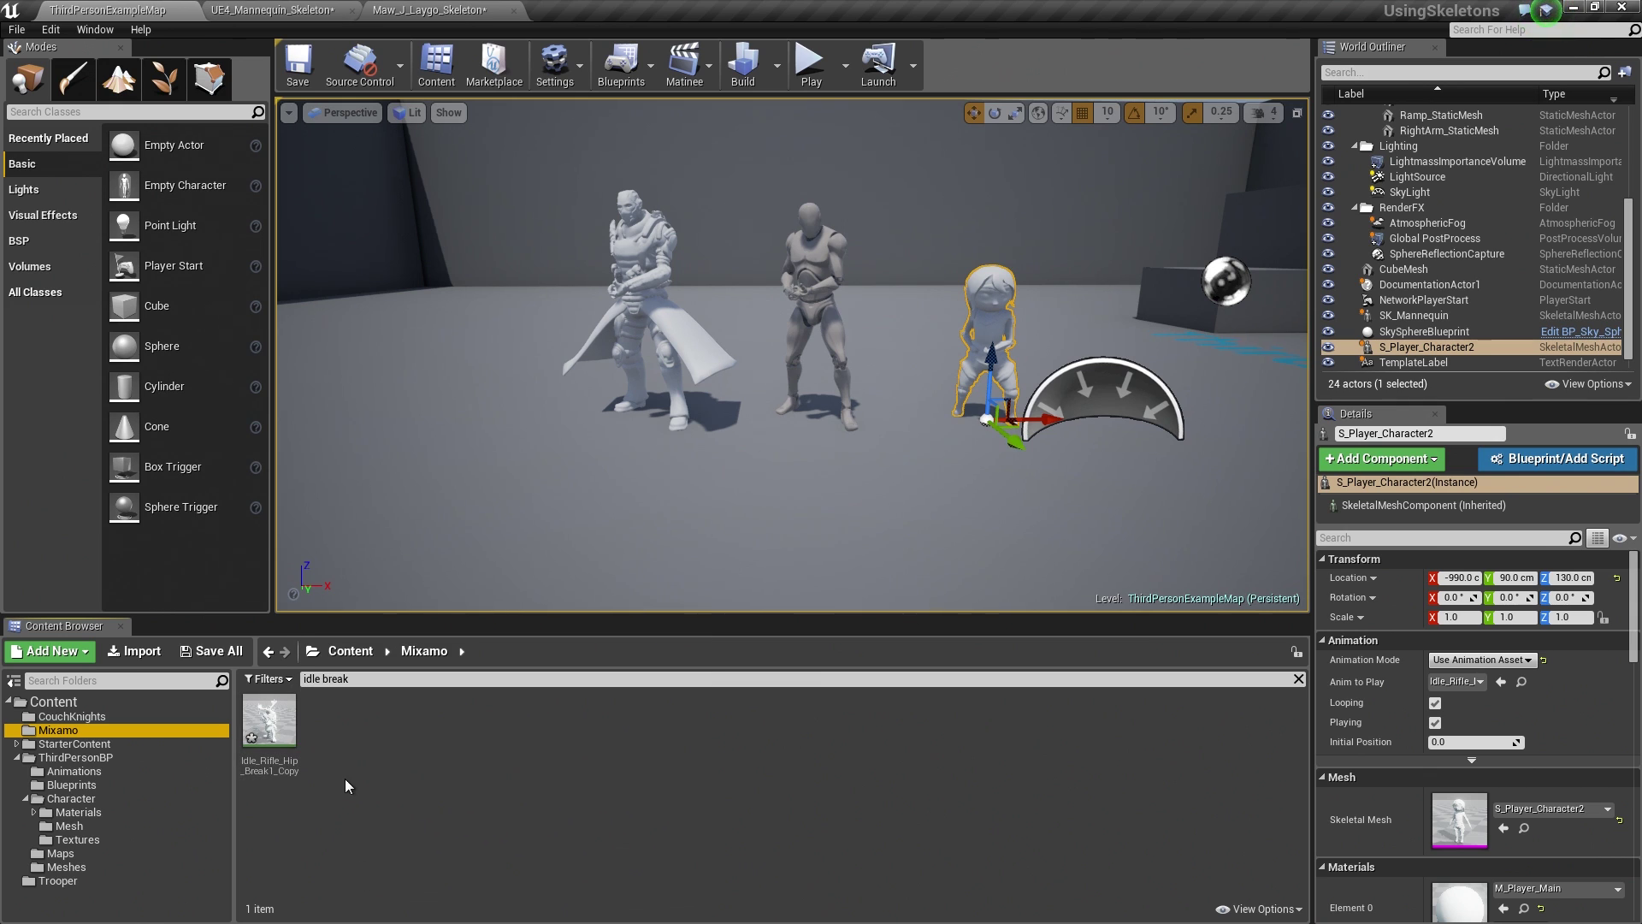
mouse_move(257, 732)
left_click_drag(256, 732, 513, 416)
key("f")
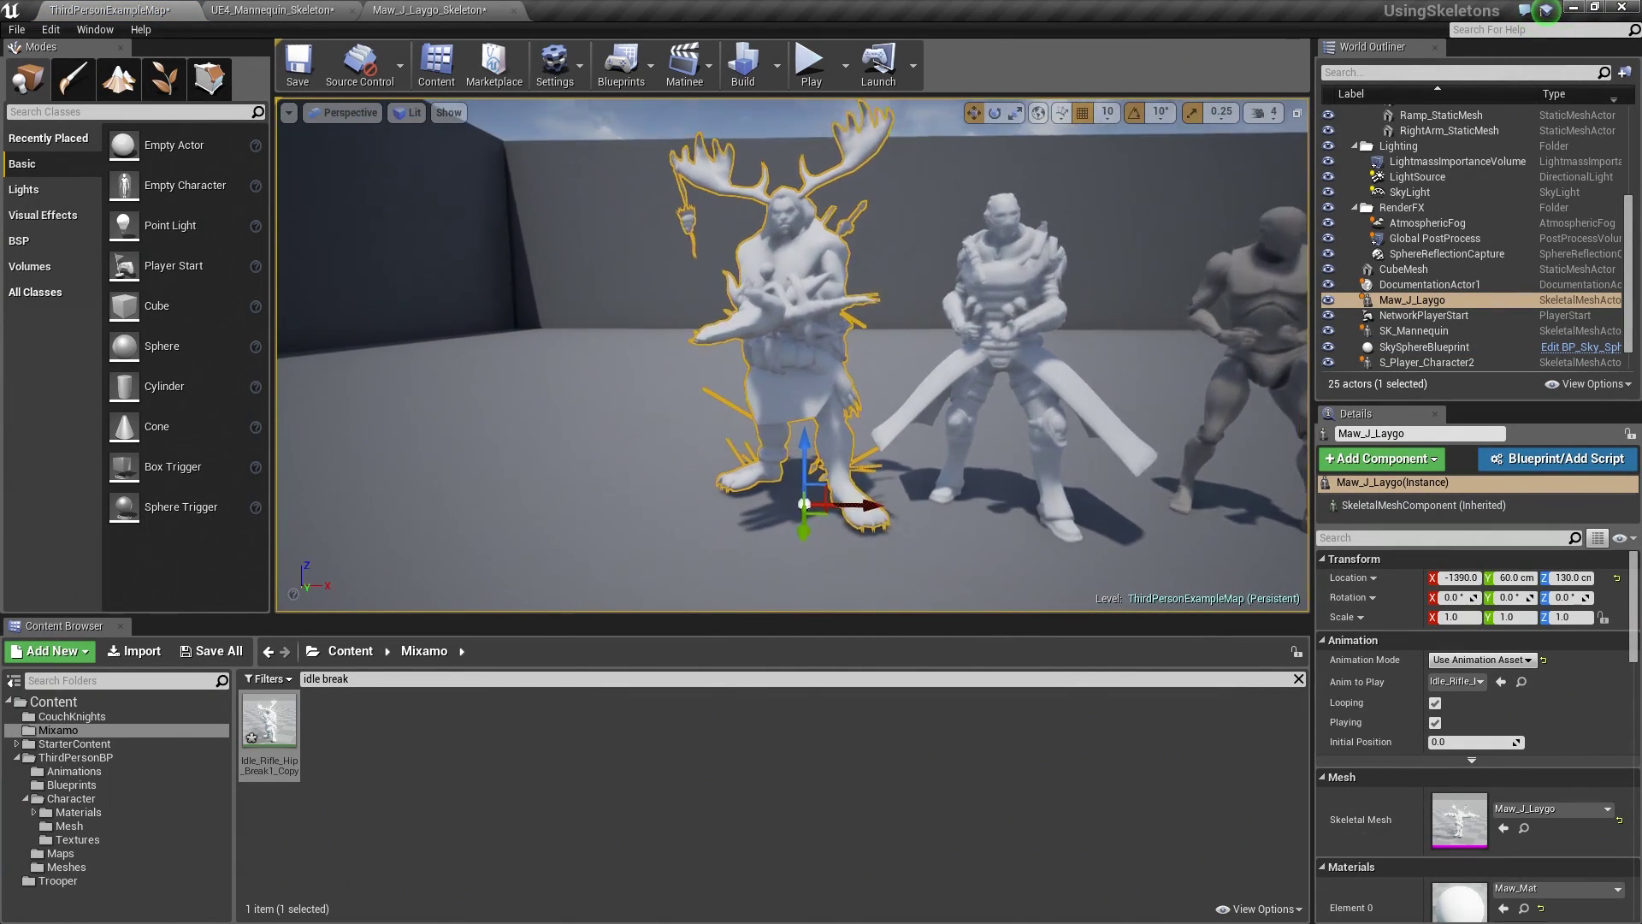
Step: Move Maw_J_Laygo away from the armoured trooper to X -1430 cm and lower it freely, without grid snapping, to a height of about 125 cm
left_click_drag(988, 482, 939, 481)
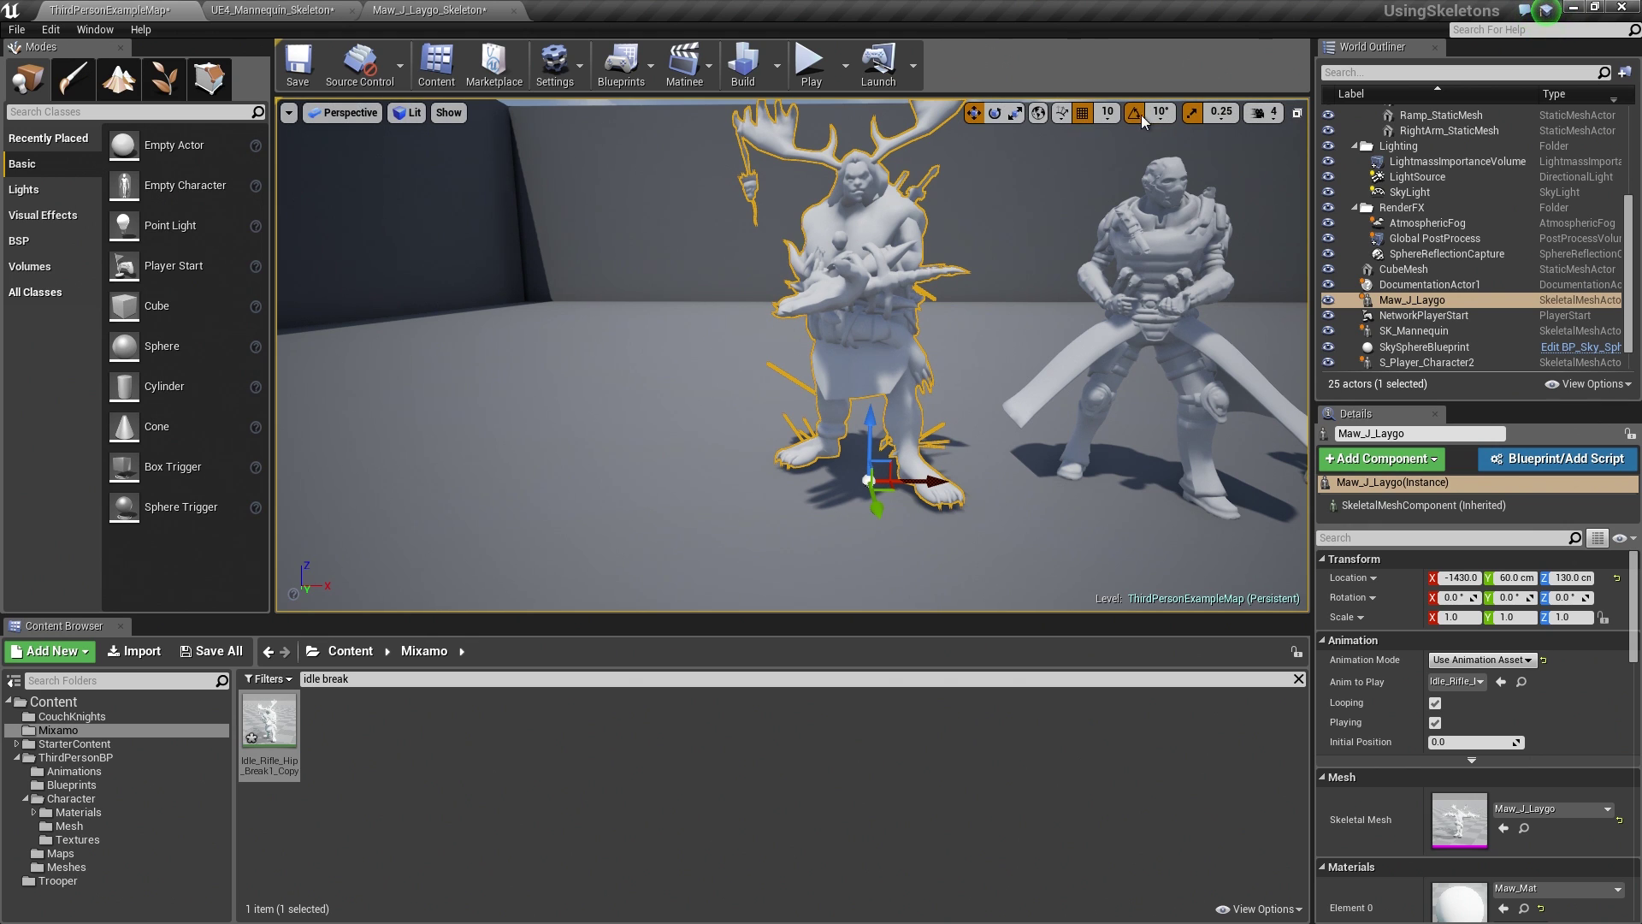
left_click_drag(870, 422, 871, 426)
right_click_drag(871, 427, 856, 427)
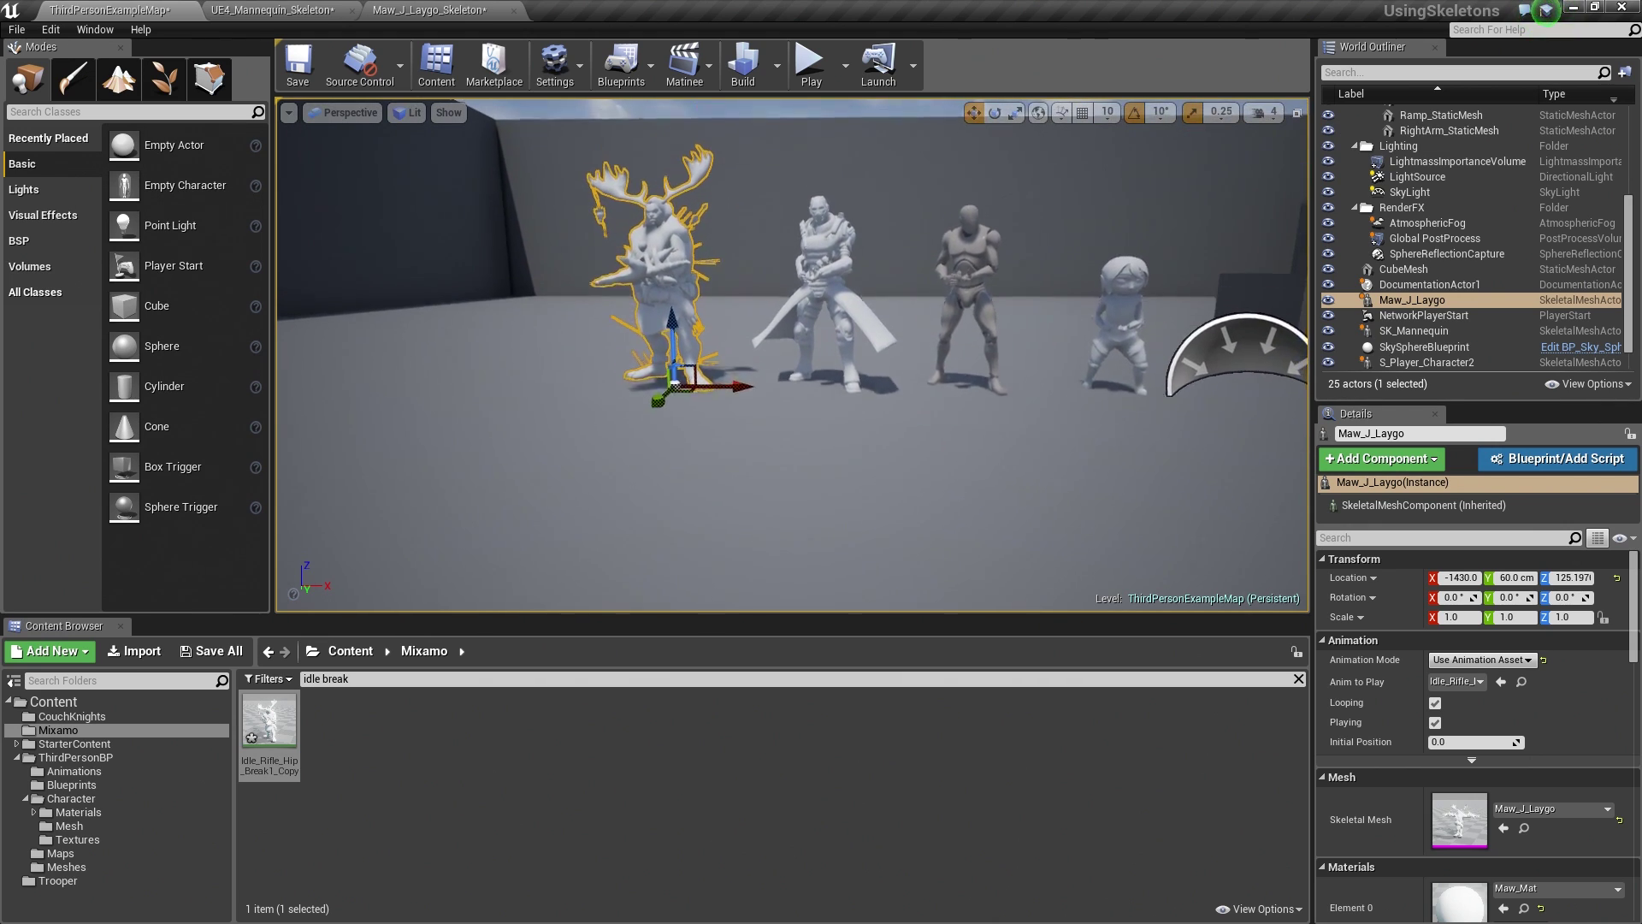
Step: Play the level and run the mannequin around the row of characters to compare their idle animations from several angles
left_click(811, 62)
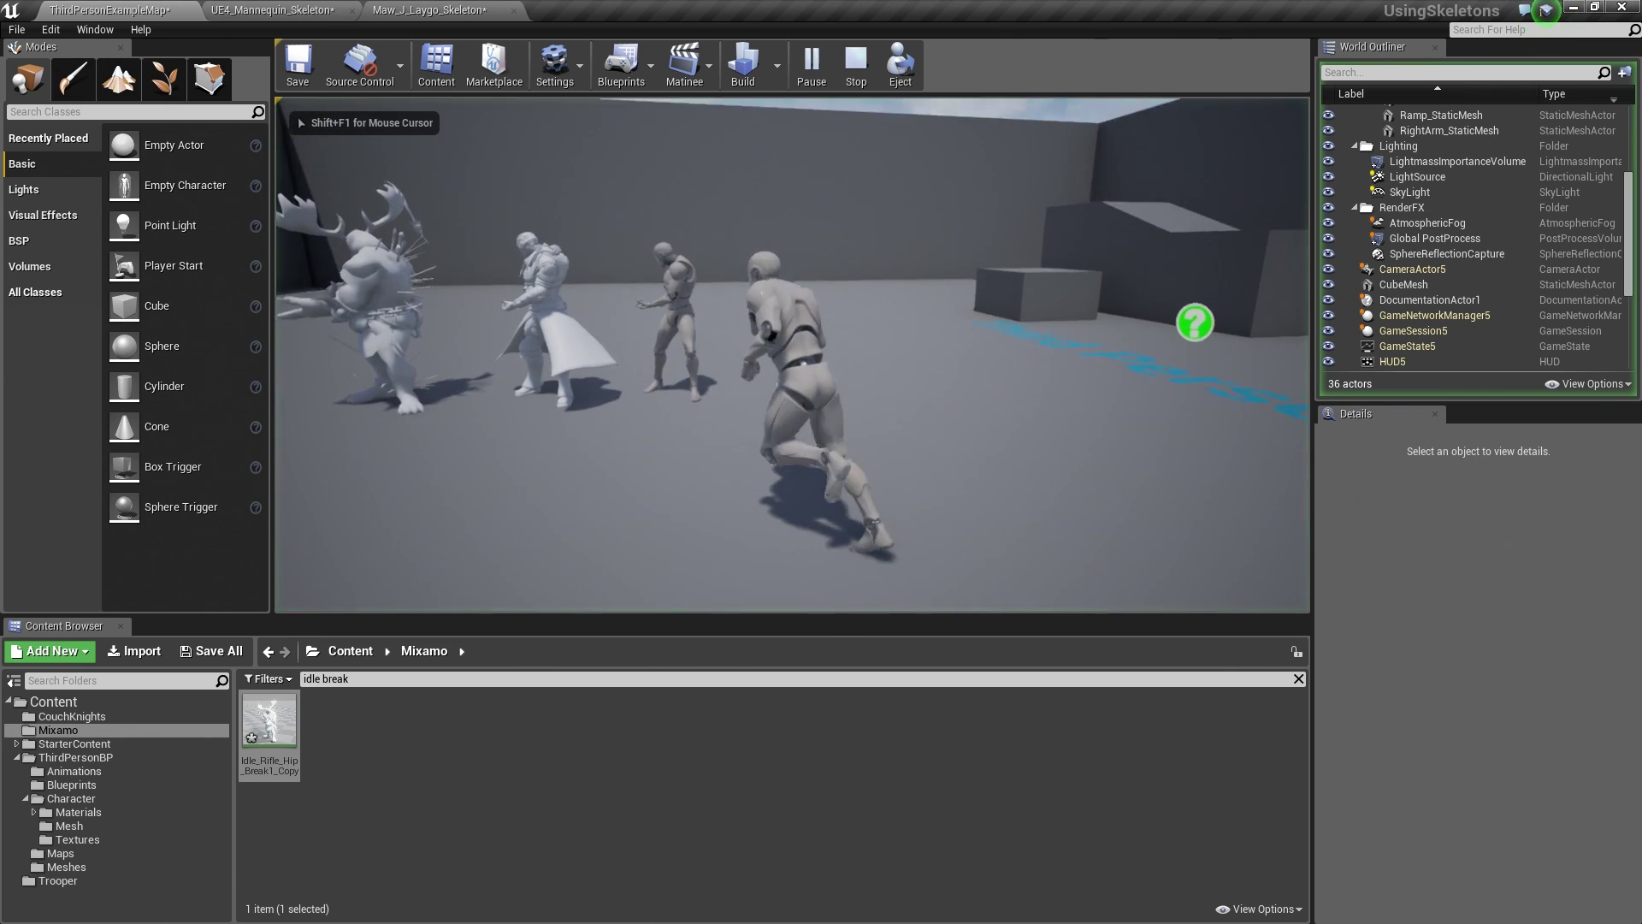
key("w")
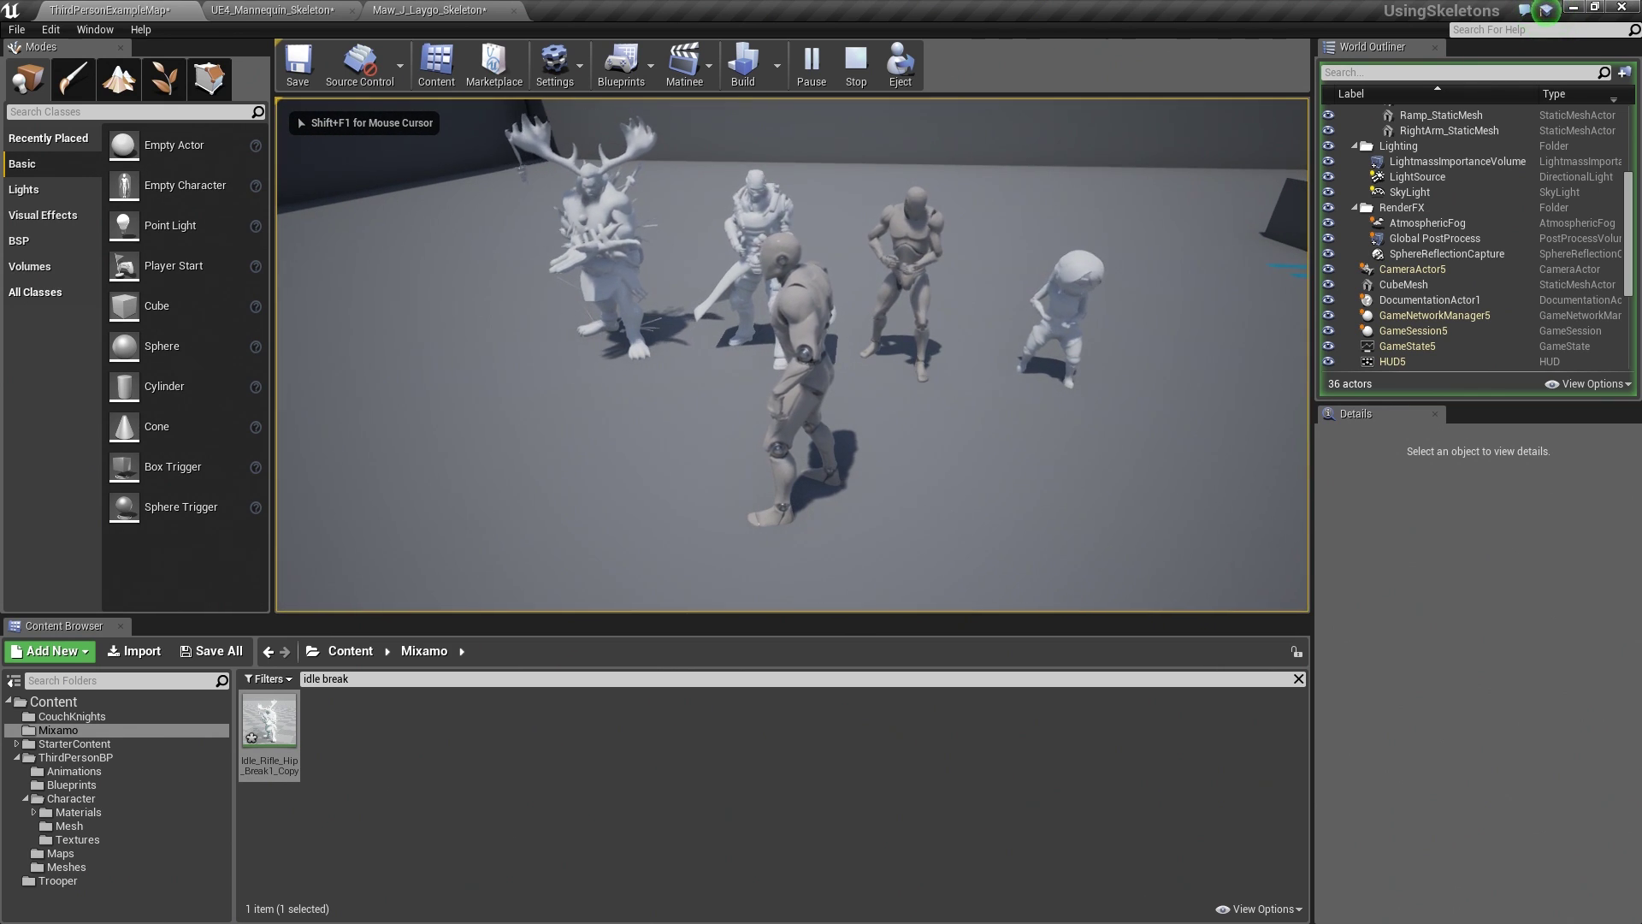
key("w")
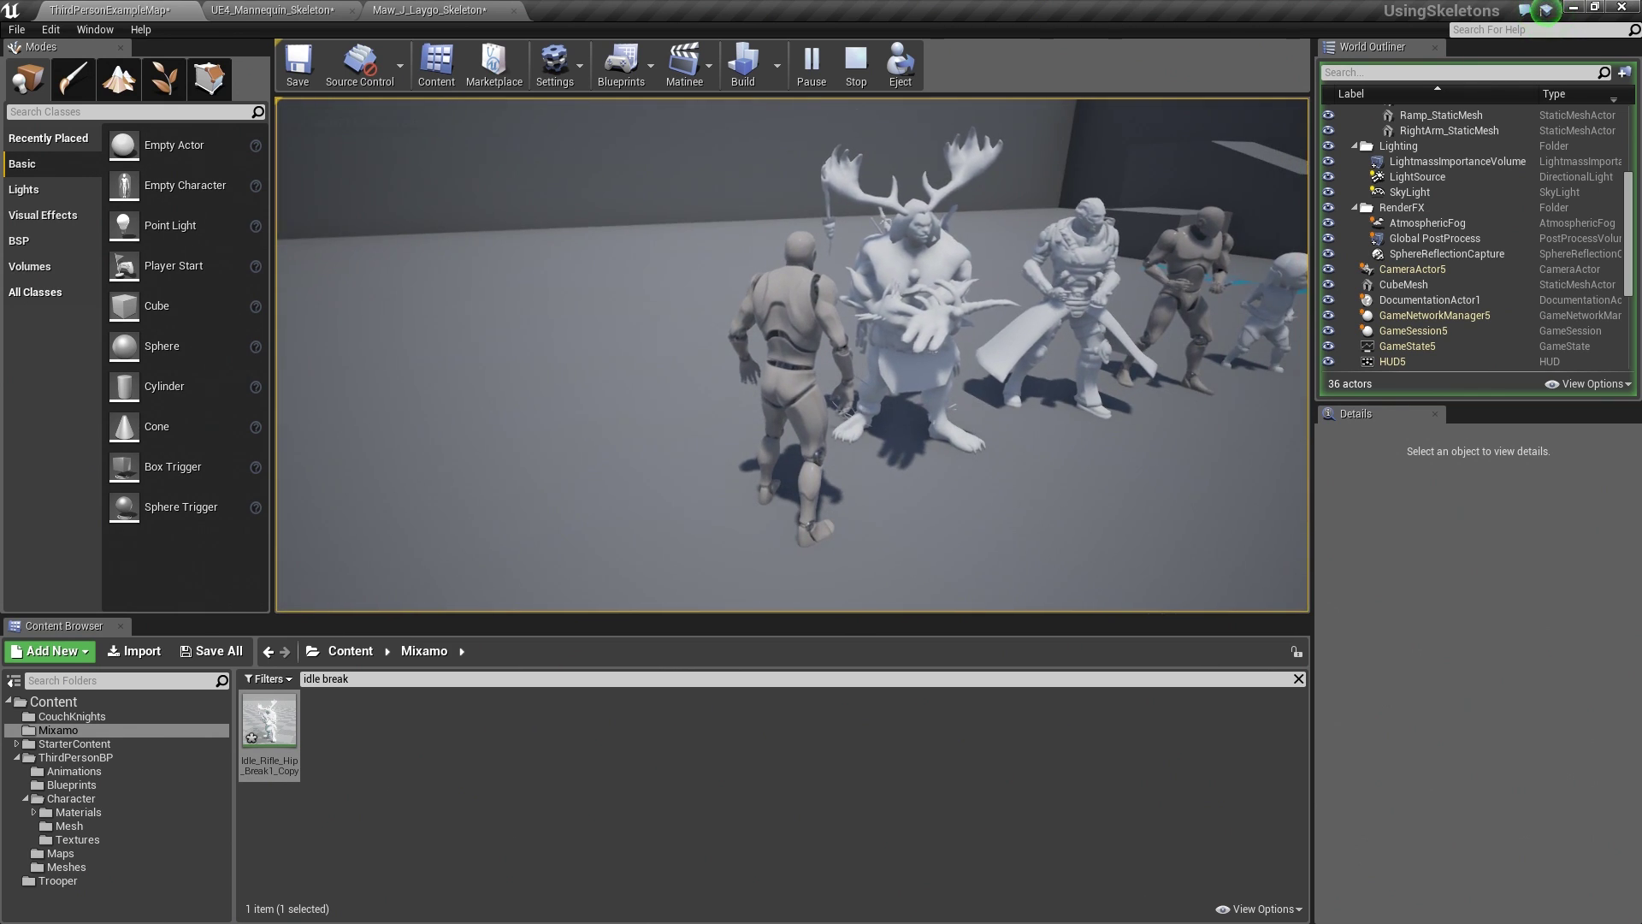
key("w")
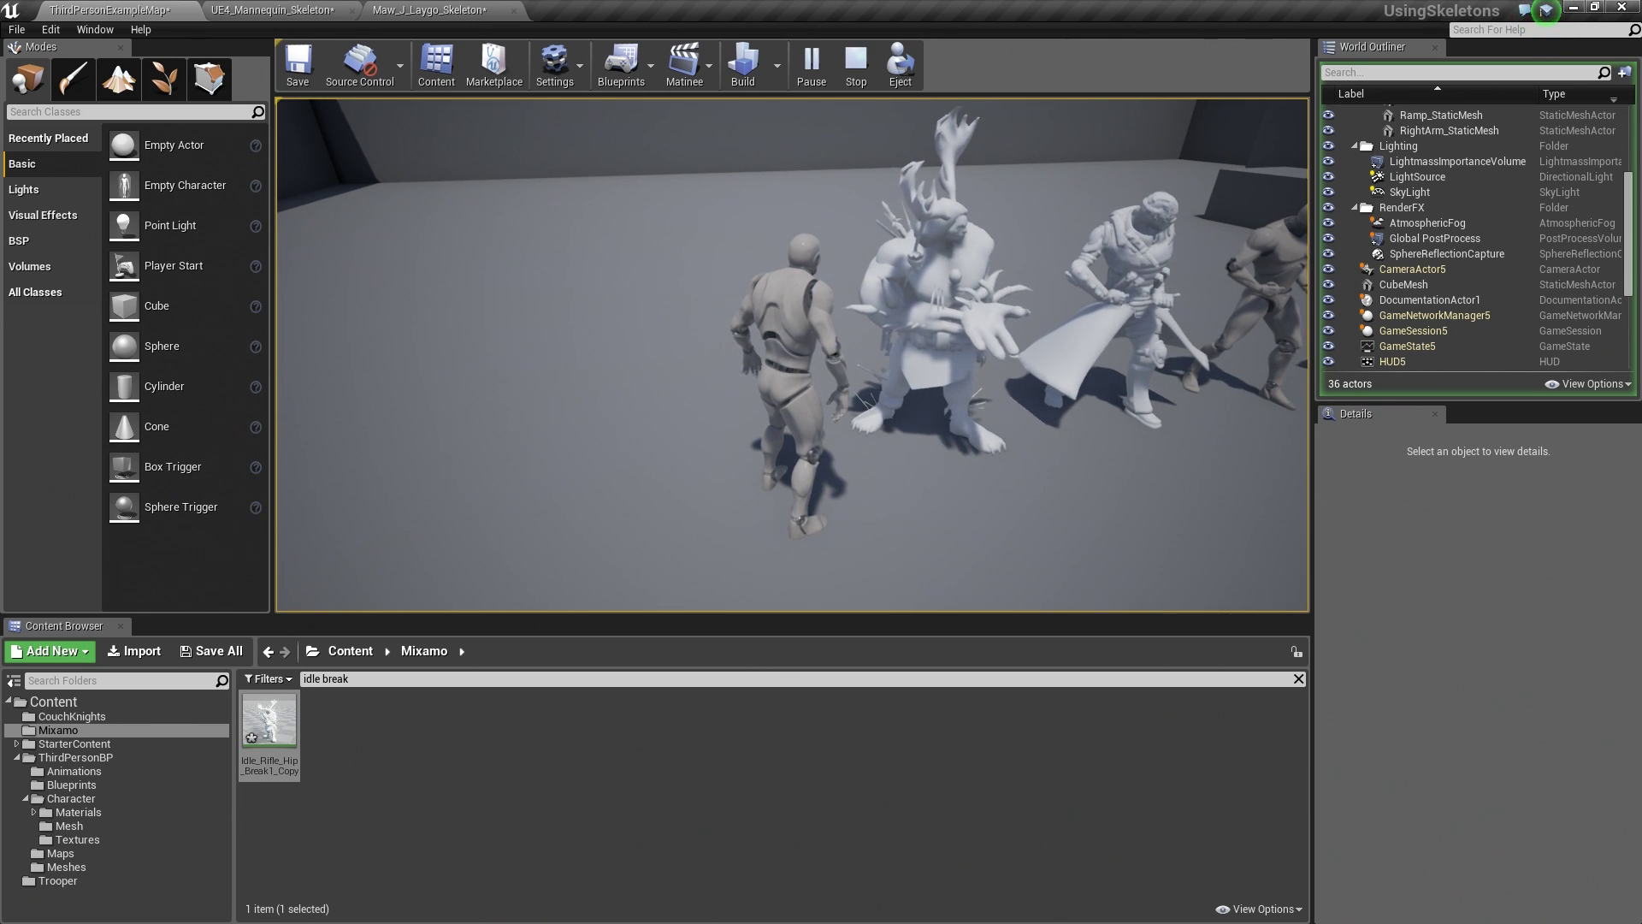
key("w")
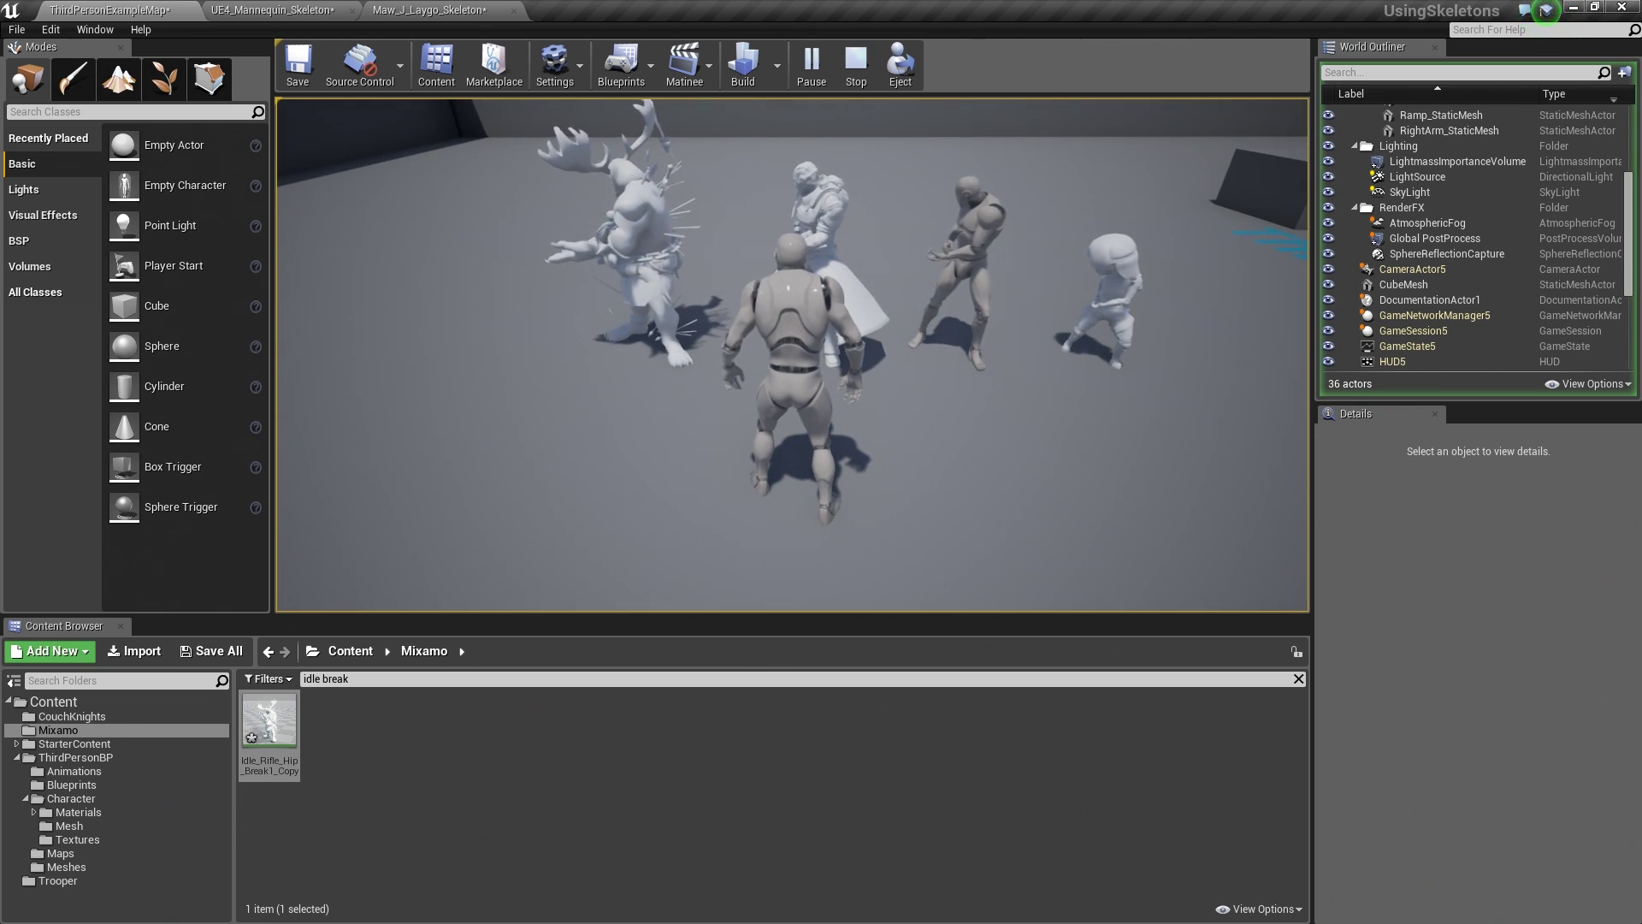
key("a")
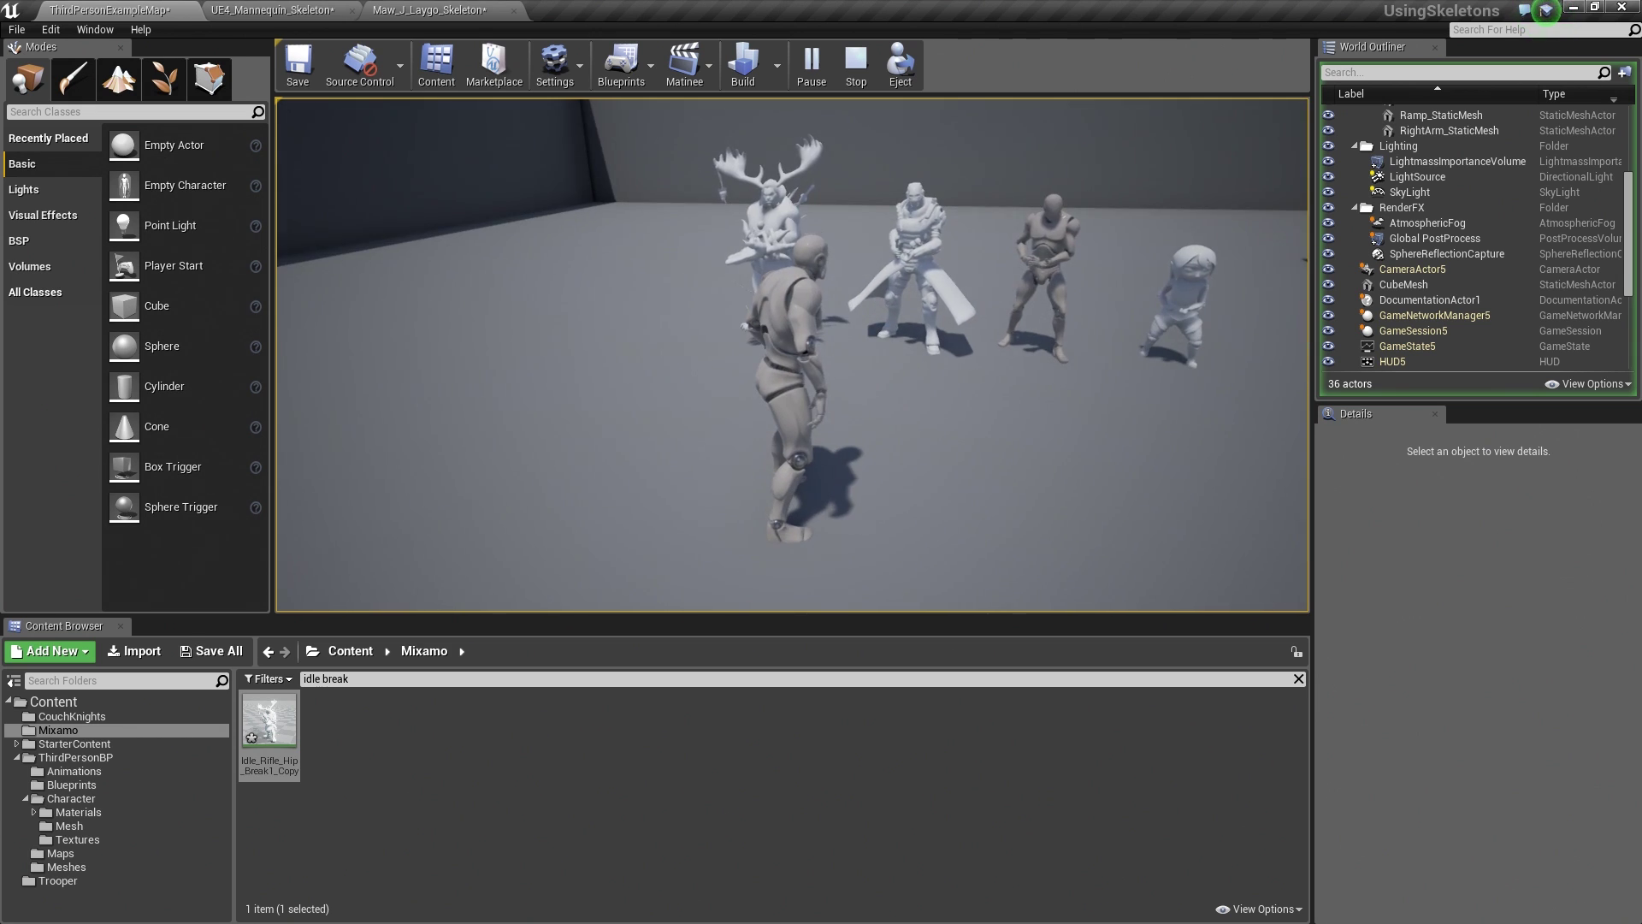
key("w")
key("w")
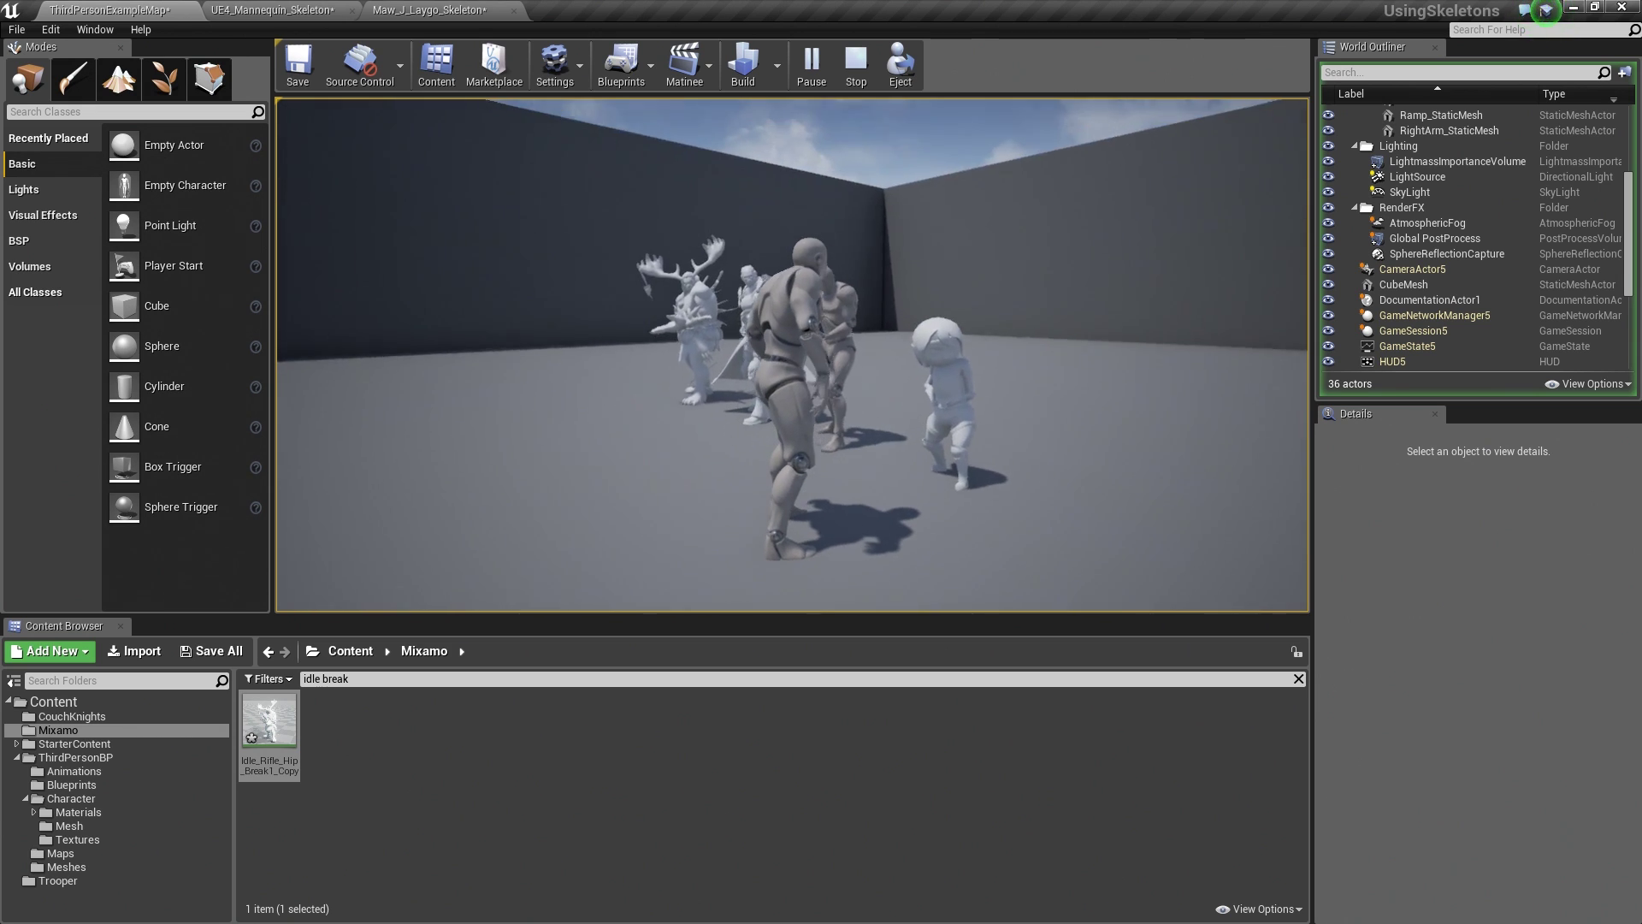
key("w")
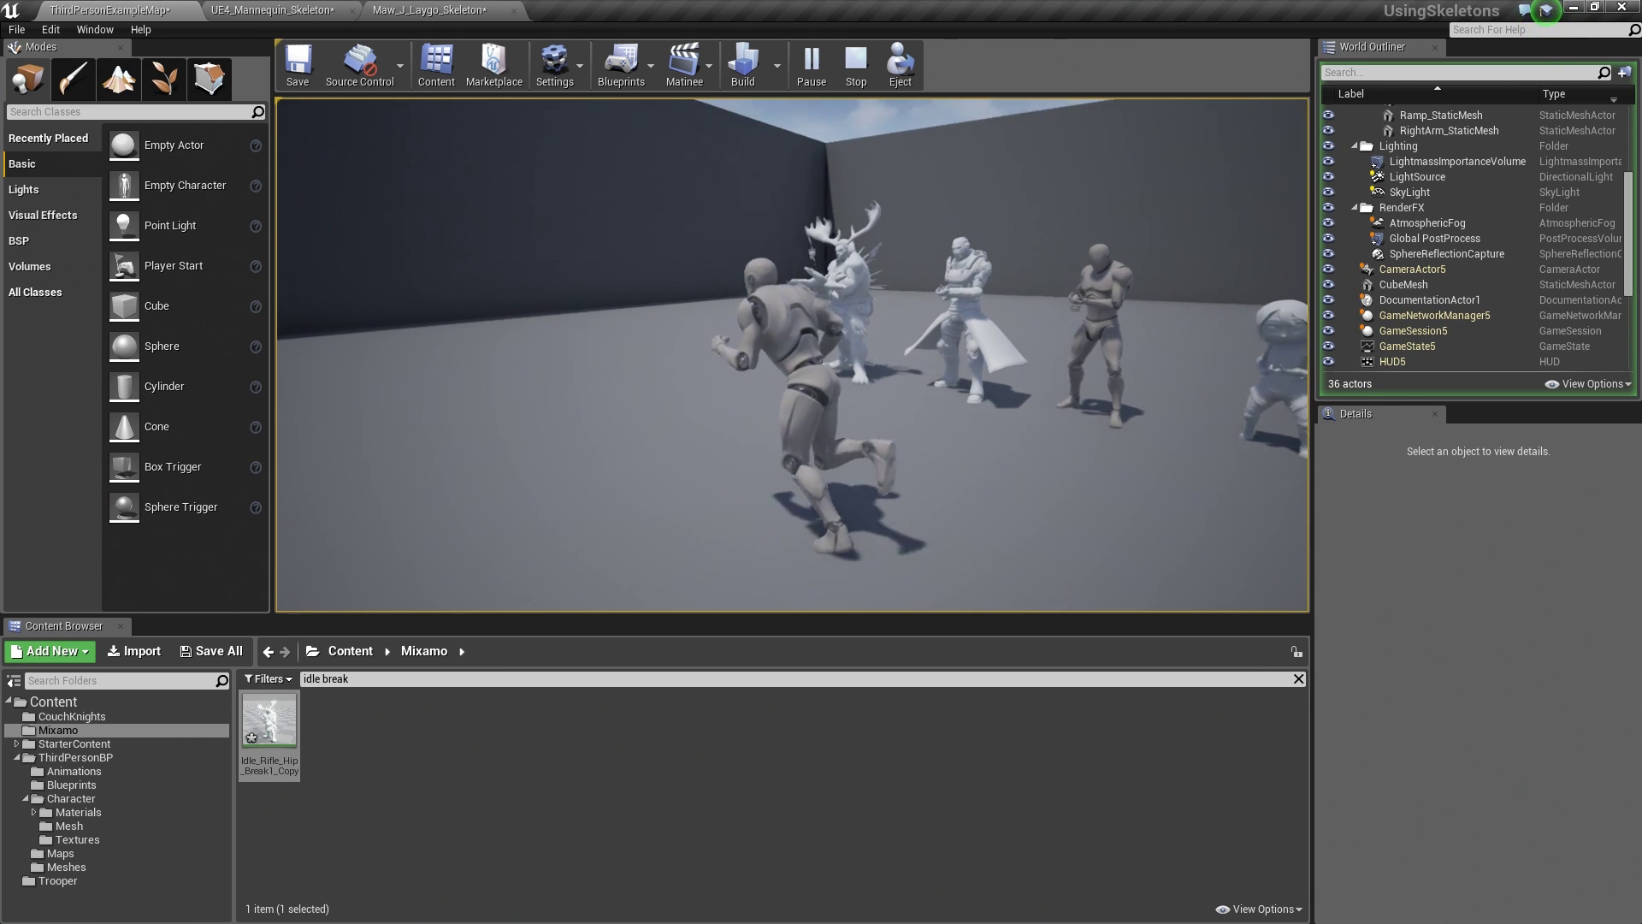
key("w")
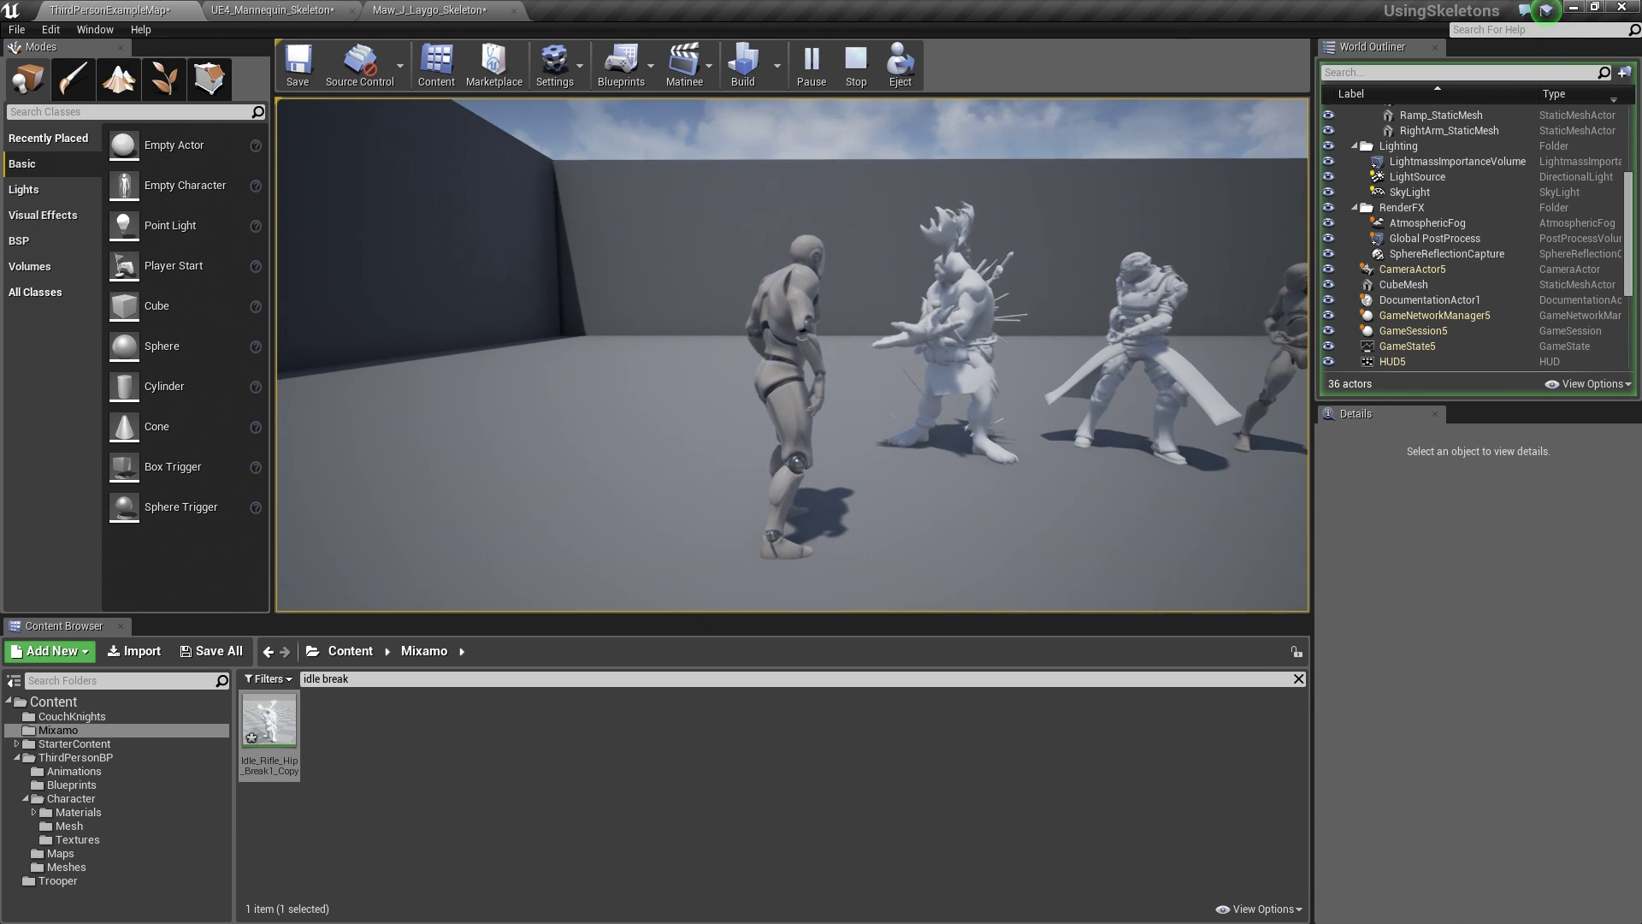
key("w")
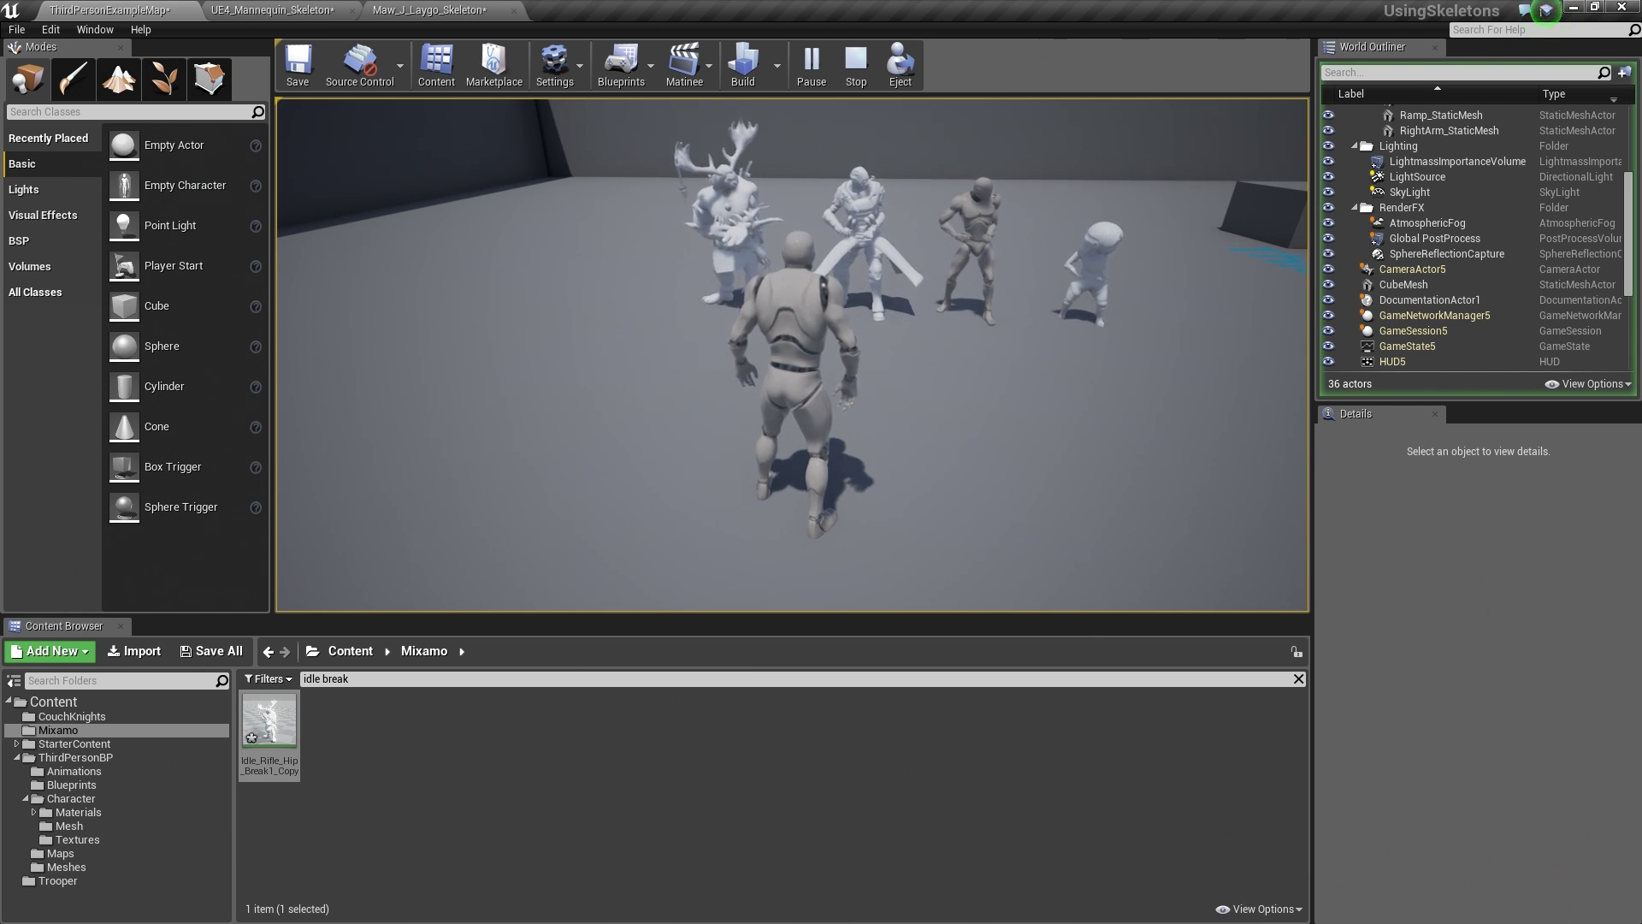
key("w")
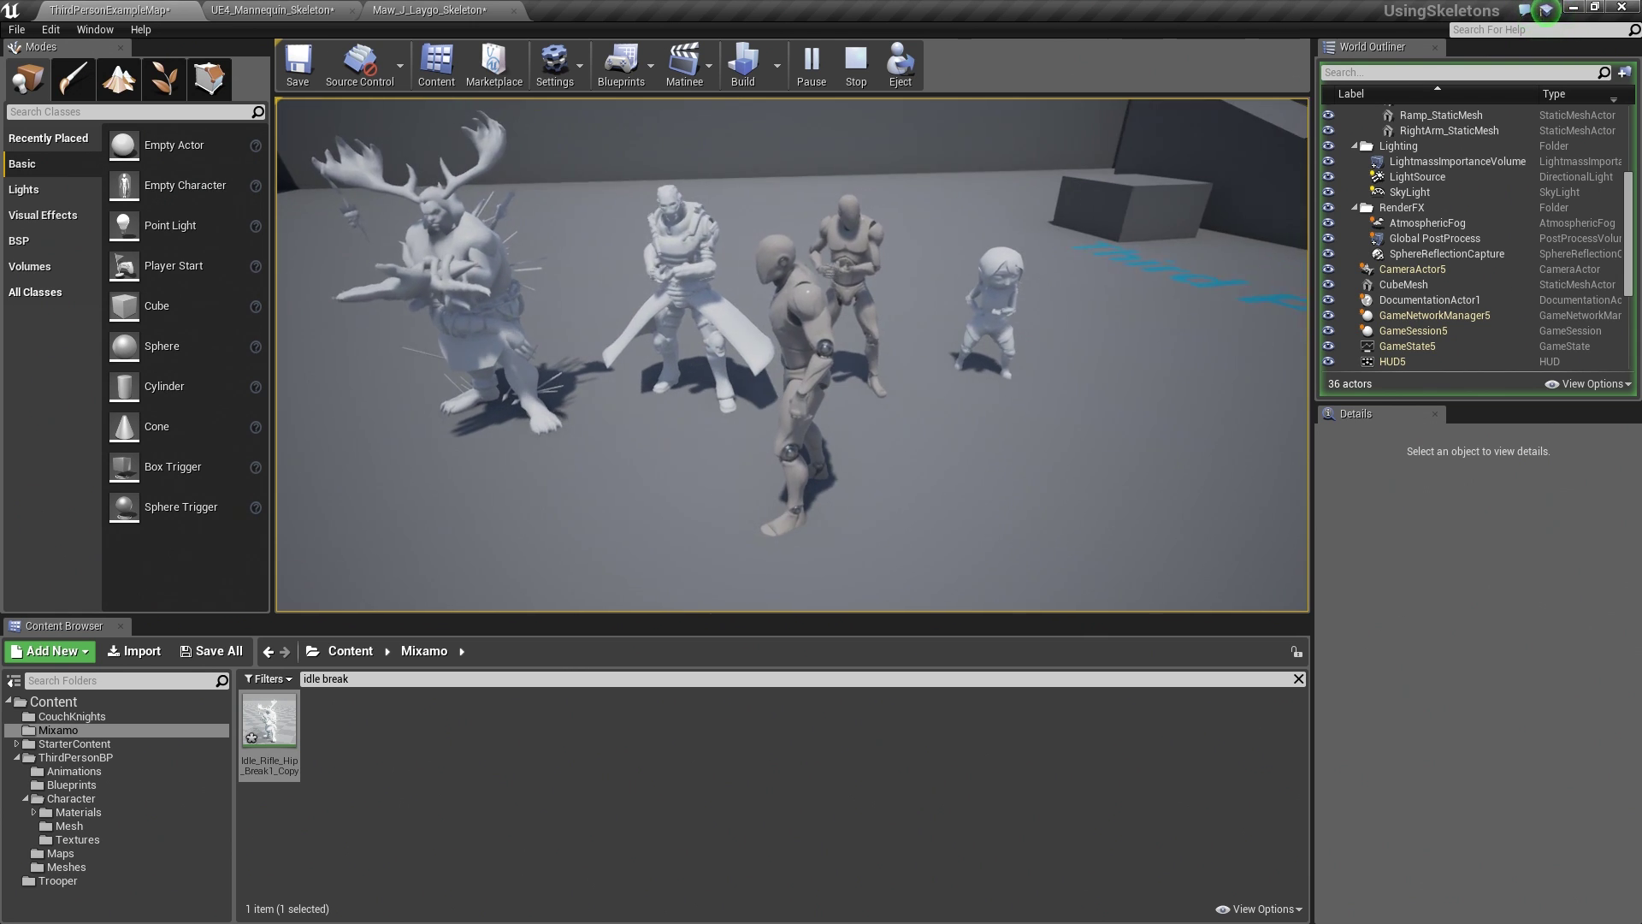
key("w")
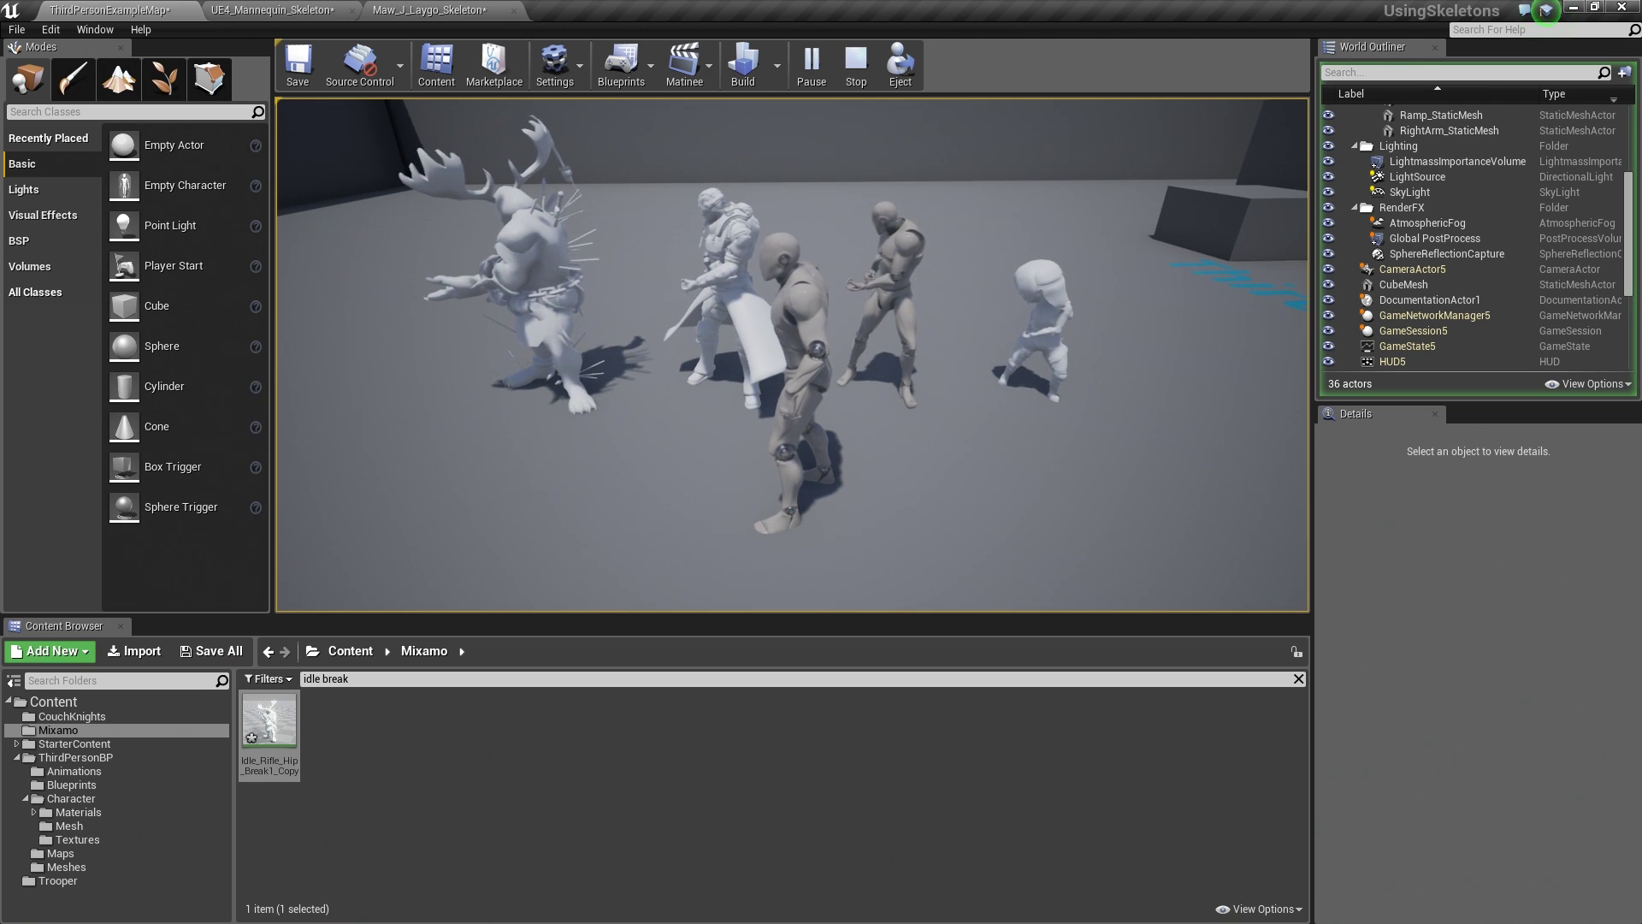
key("w")
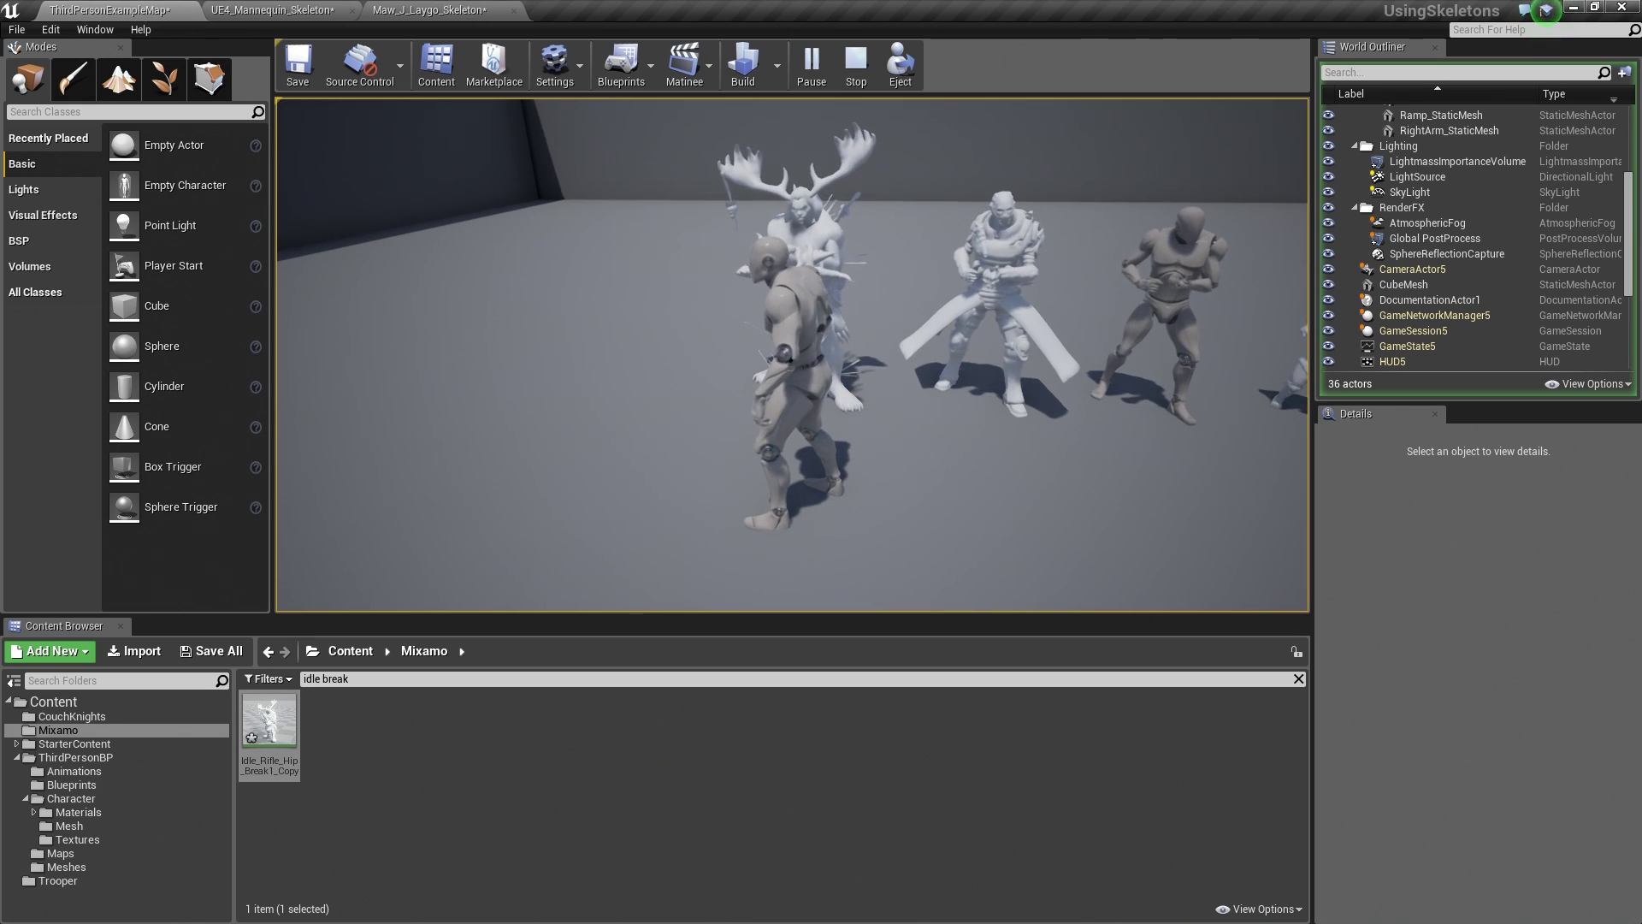
key("s")
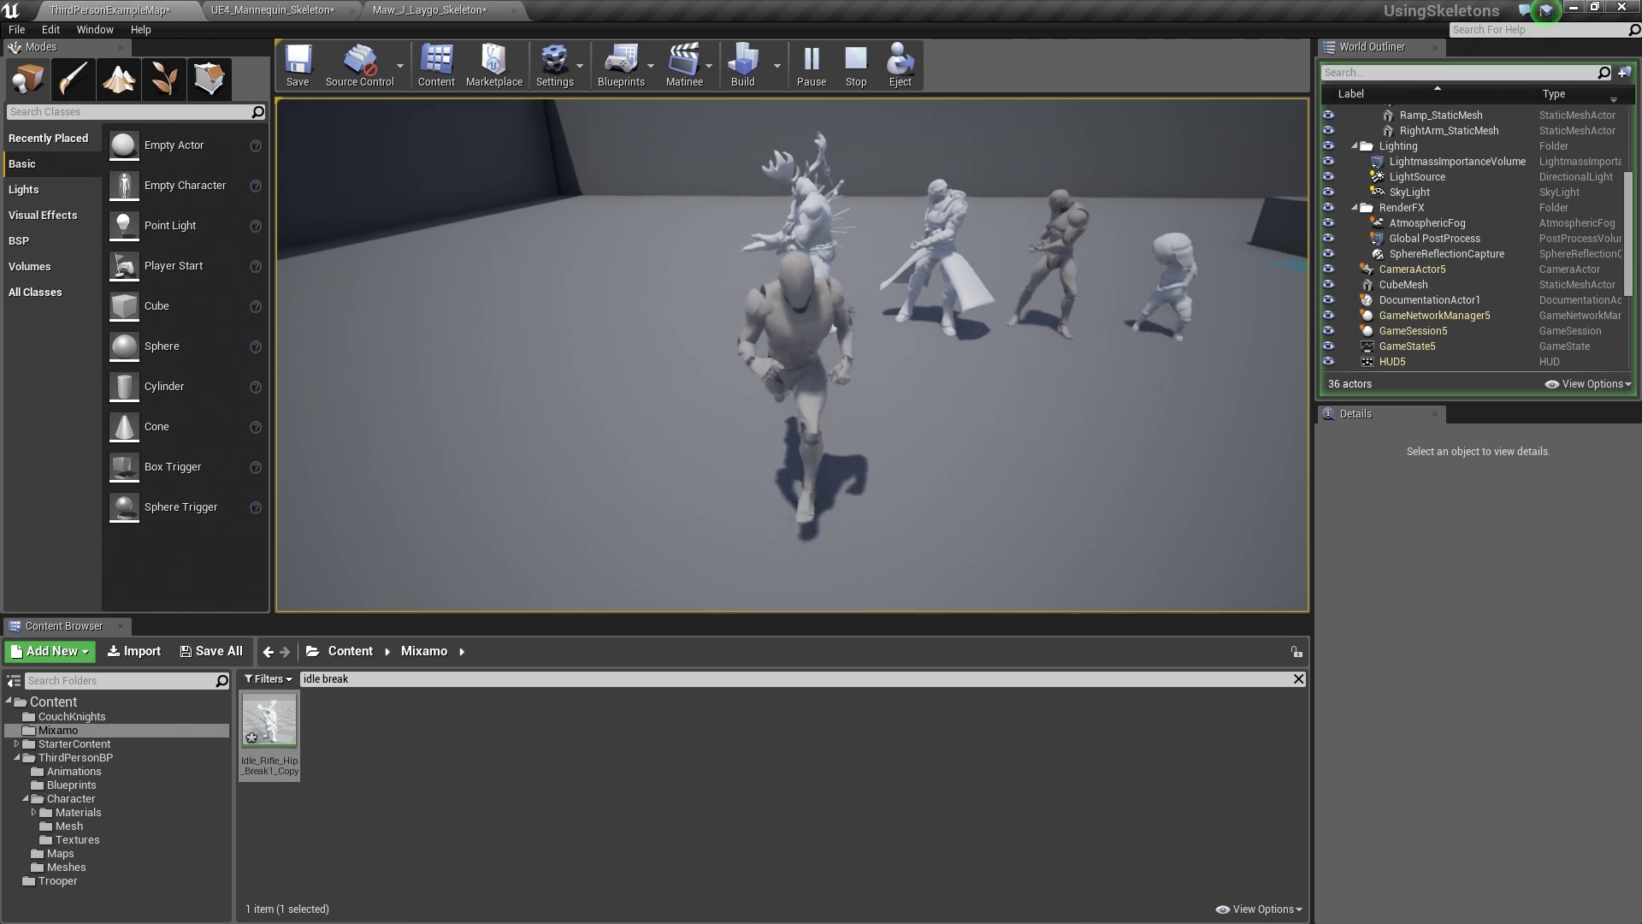
key("w")
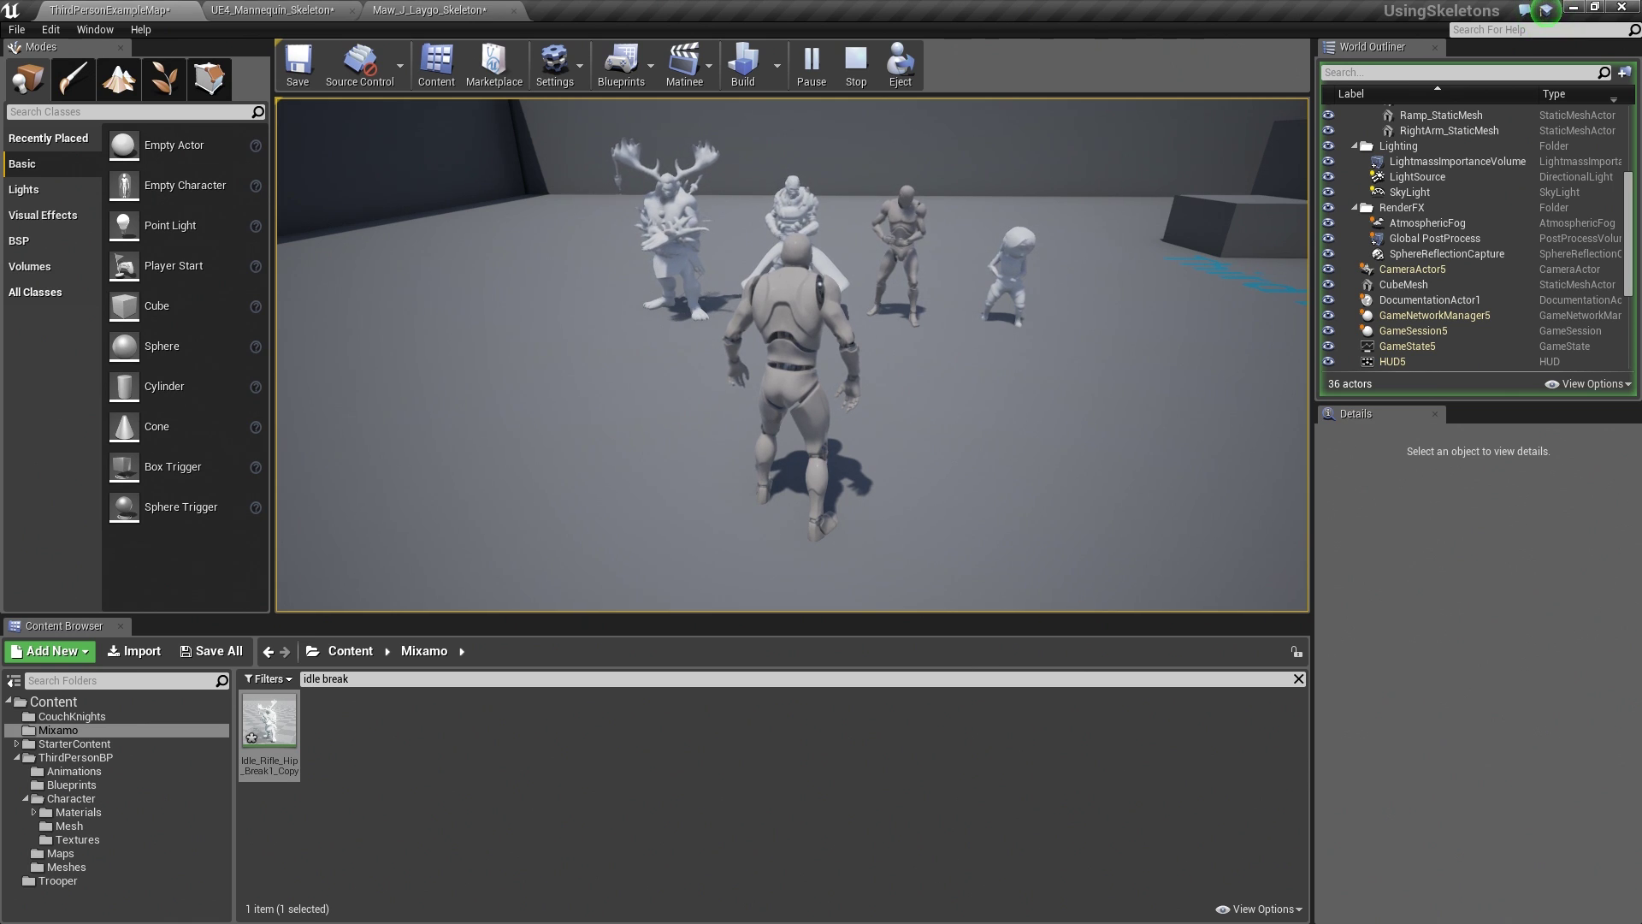